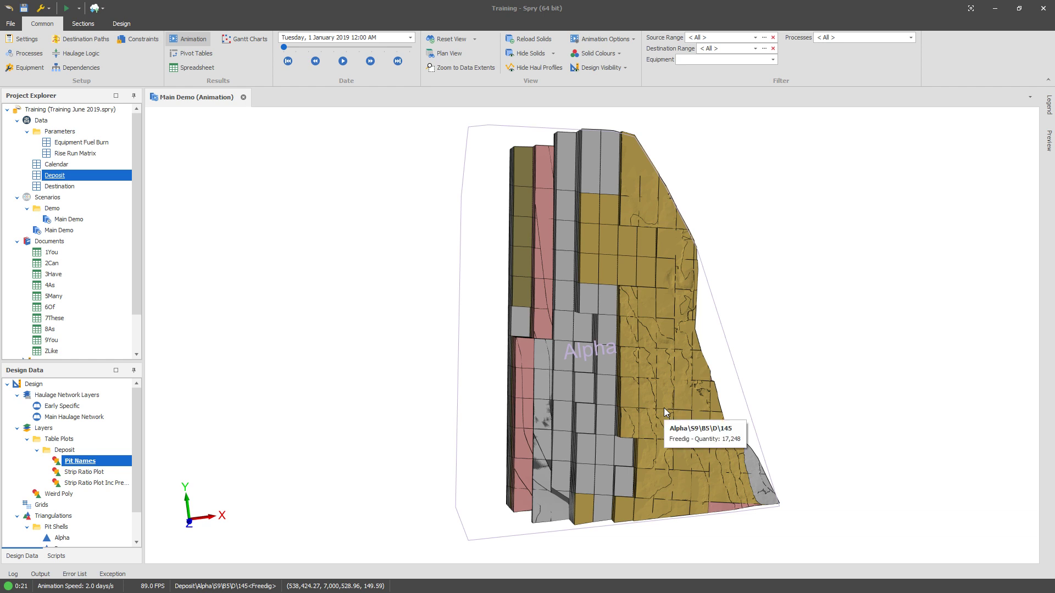
Step: Zoom and pan around the deposit and destination solids to examine them in the 3D view
left_click(641, 410)
scroll(640, 411, "down", 8)
middle_click_drag(636, 426, 641, 337)
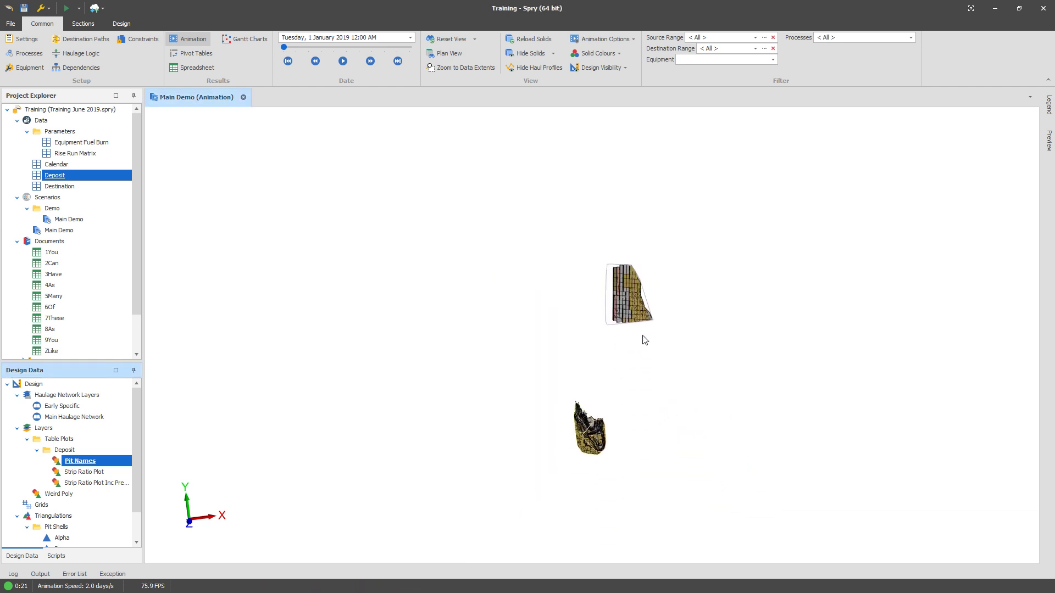
scroll(573, 453, "up", 5)
scroll(571, 454, "up", 4)
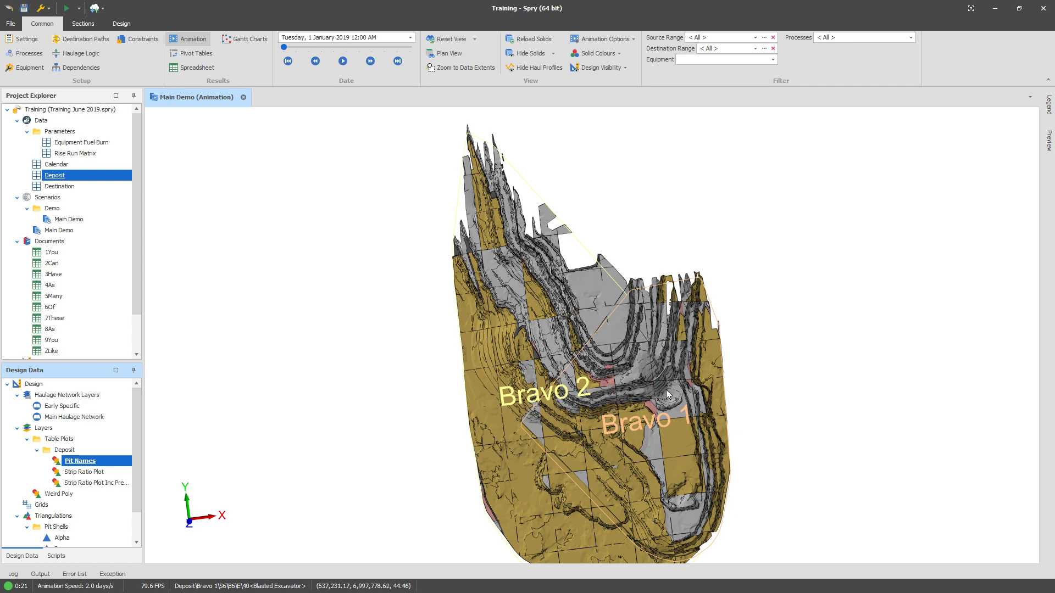
scroll(666, 390, "down", 5)
middle_click_drag(687, 338, 608, 446)
scroll(647, 233, "up", 5)
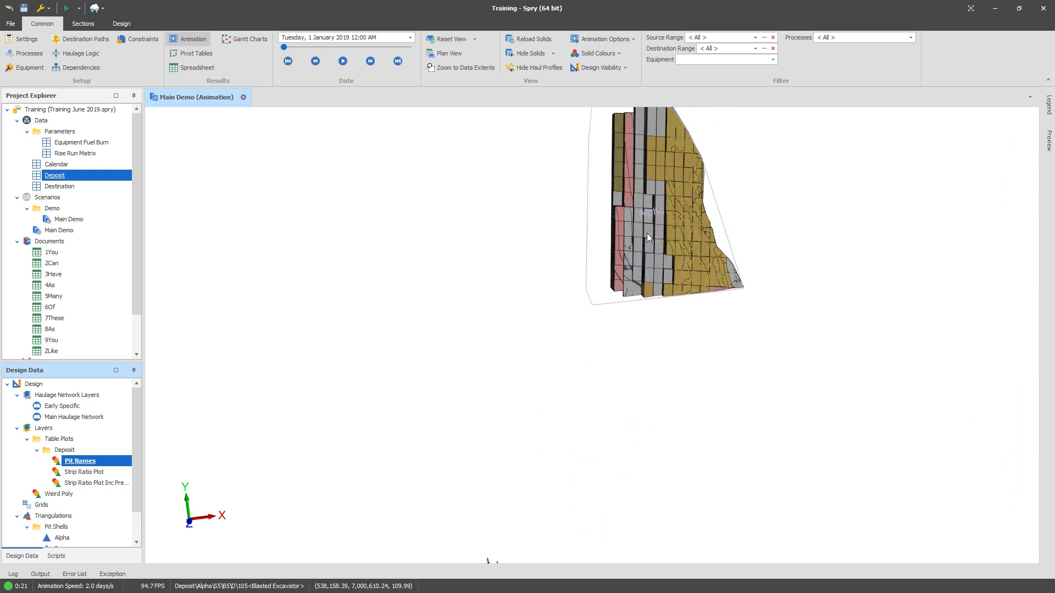
middle_click_drag(647, 220, 647, 310)
scroll(647, 311, "up", 3)
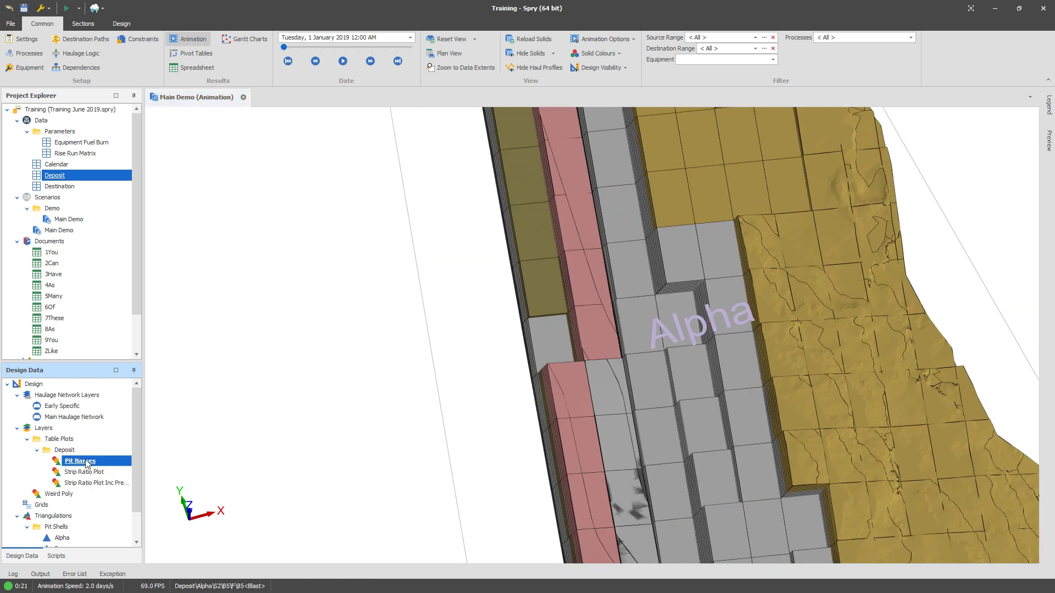
scroll(714, 359, "down", 5)
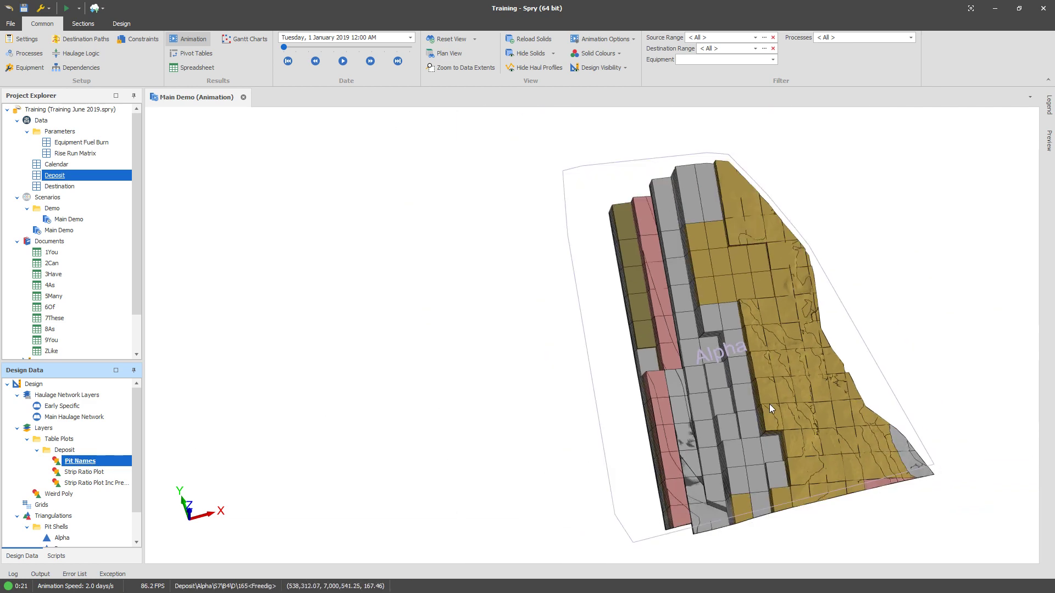
scroll(719, 355, "up", 5)
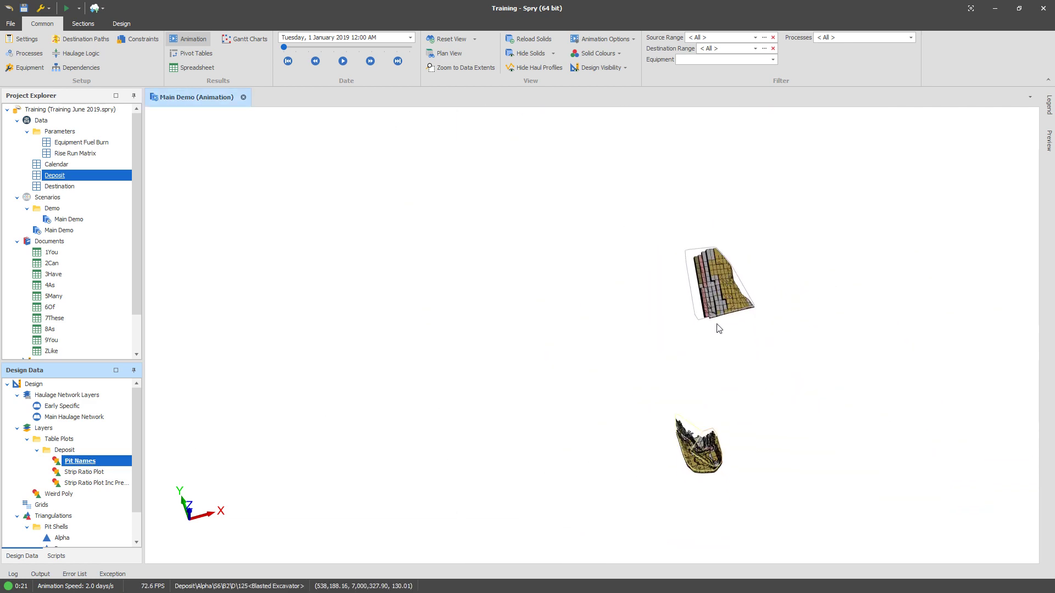
scroll(727, 290, "up", 6)
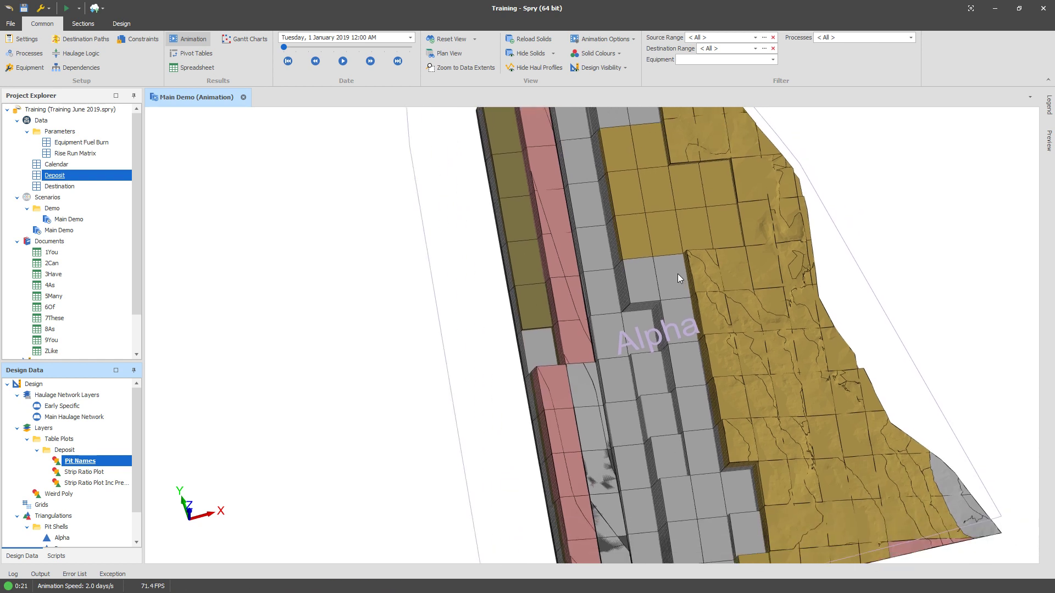
mouse_move(639, 276)
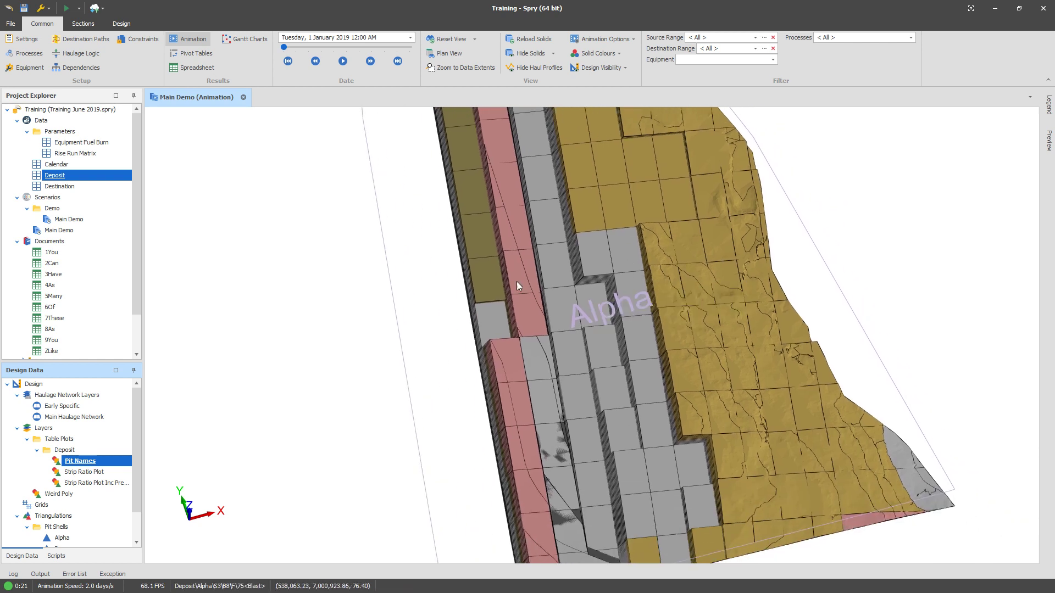
Step: Open the Destination table's field setup and add a new folder named Plotting under the schema
right_click(73, 186)
mouse_move(97, 210)
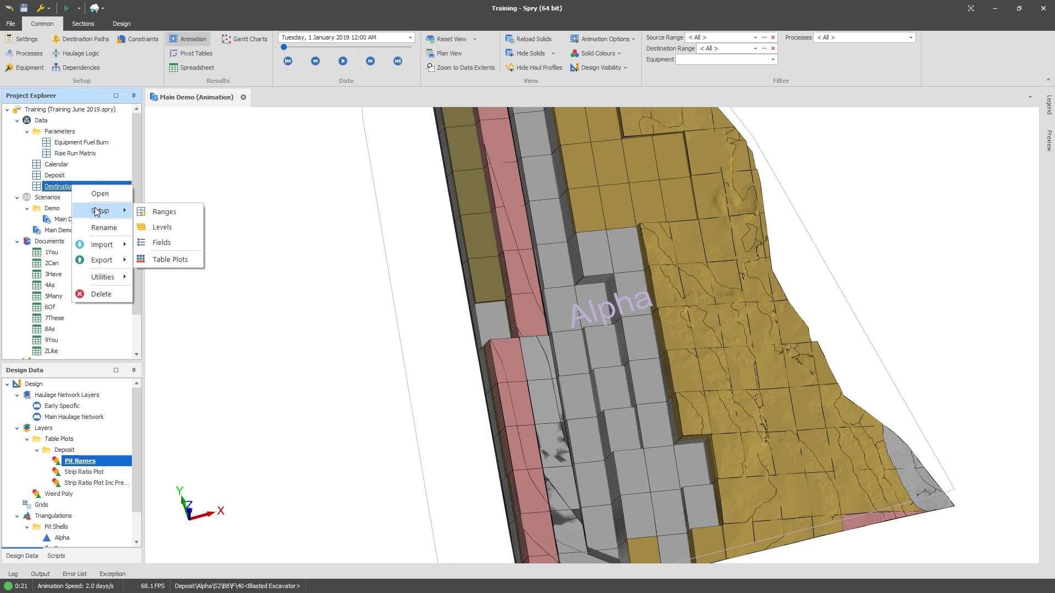
left_click(183, 243)
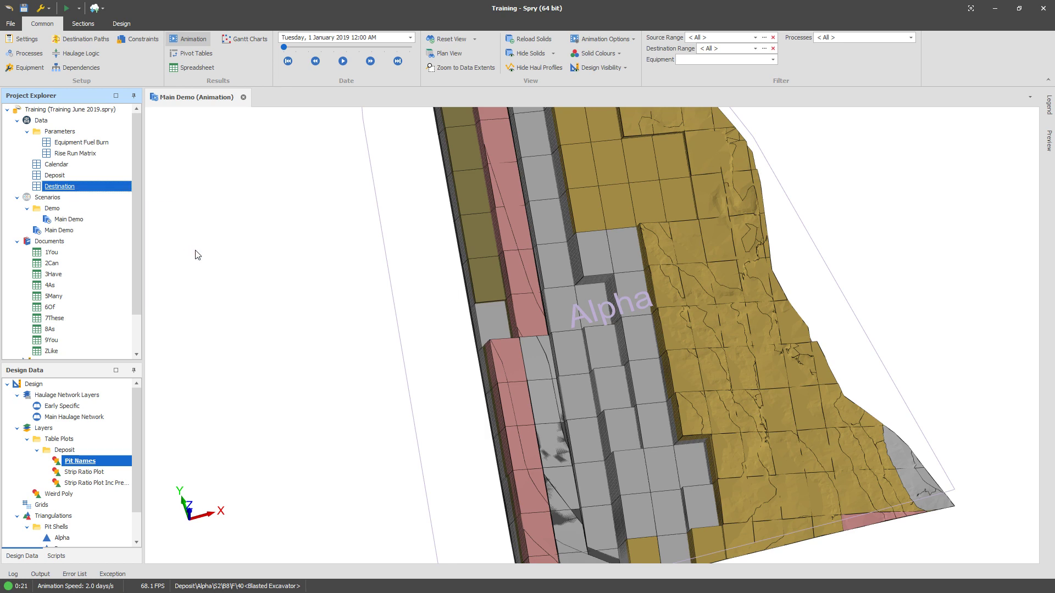
right_click(183, 135)
mouse_move(212, 139)
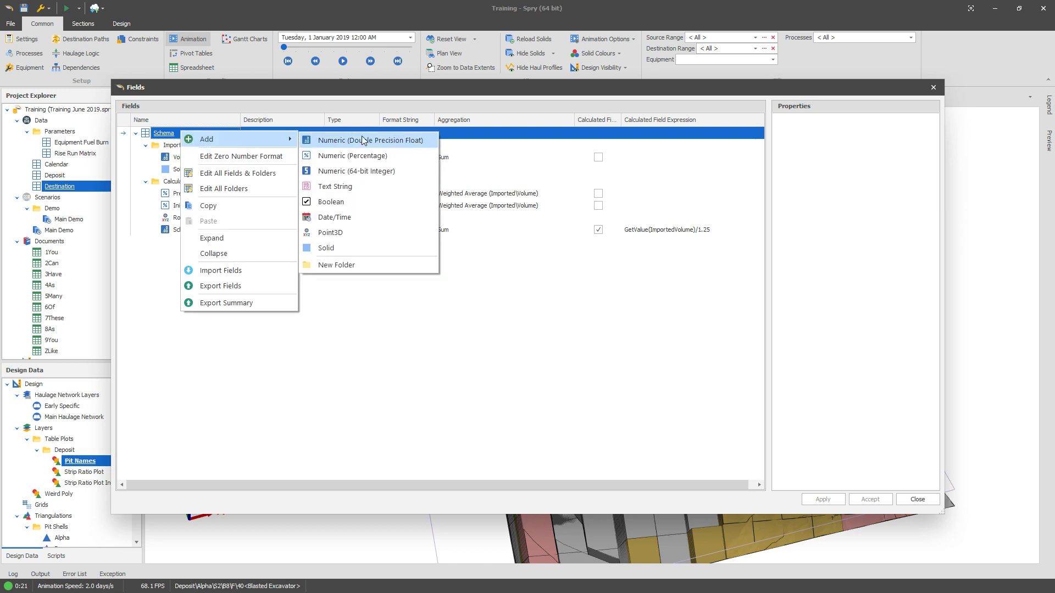
left_click(366, 264)
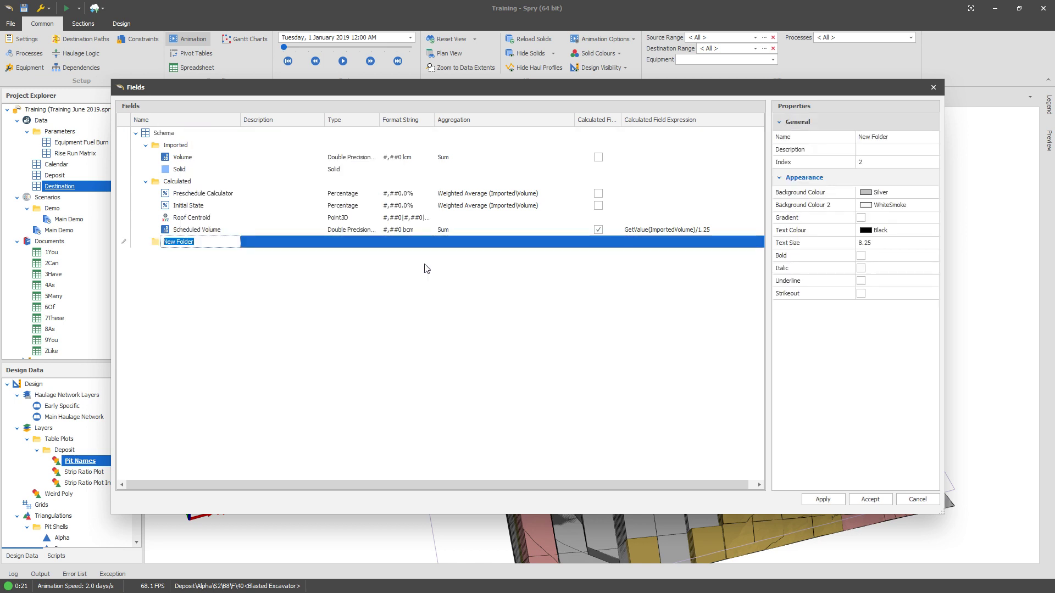
type("Plotting")
key("Return")
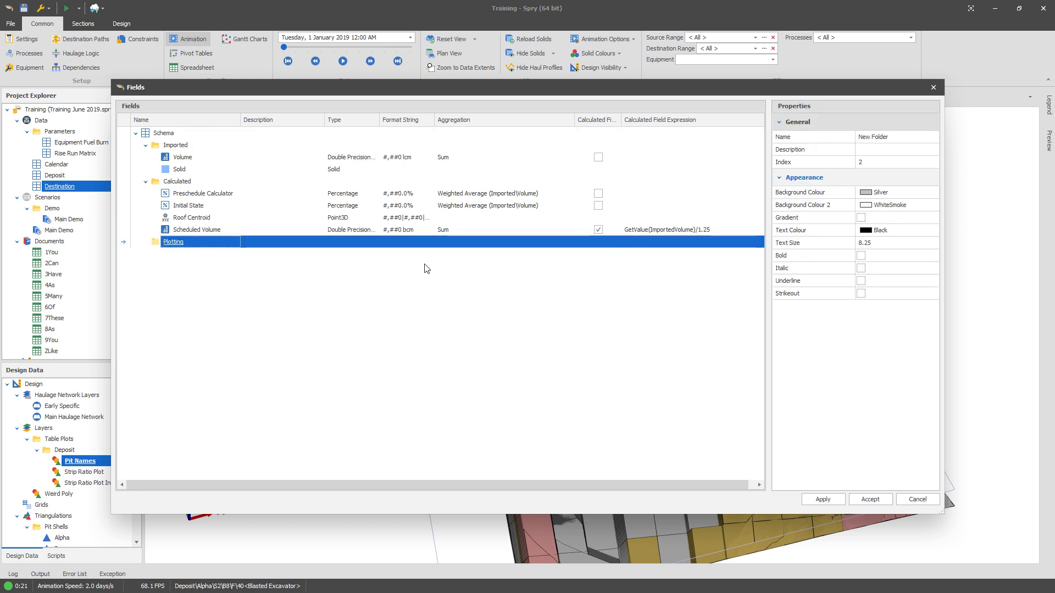
Step: Add a Solid field named Dump Polygon to the Plotting folder, apply the changes and close the fields dialog
right_click(218, 244)
mouse_move(244, 253)
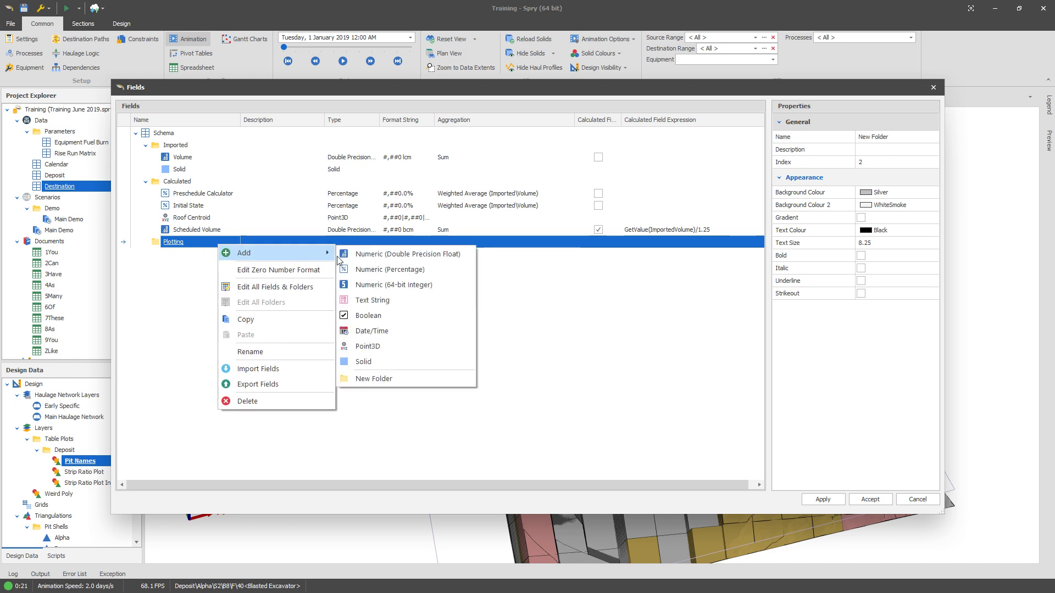
left_click(400, 363)
type("Dump")
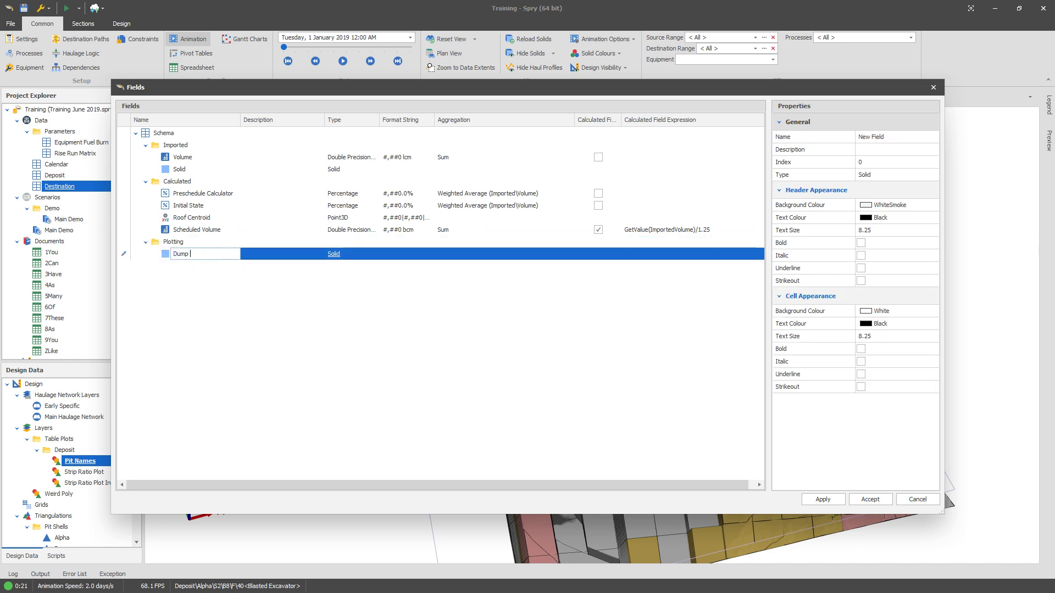
type(" Polygon")
key("Return")
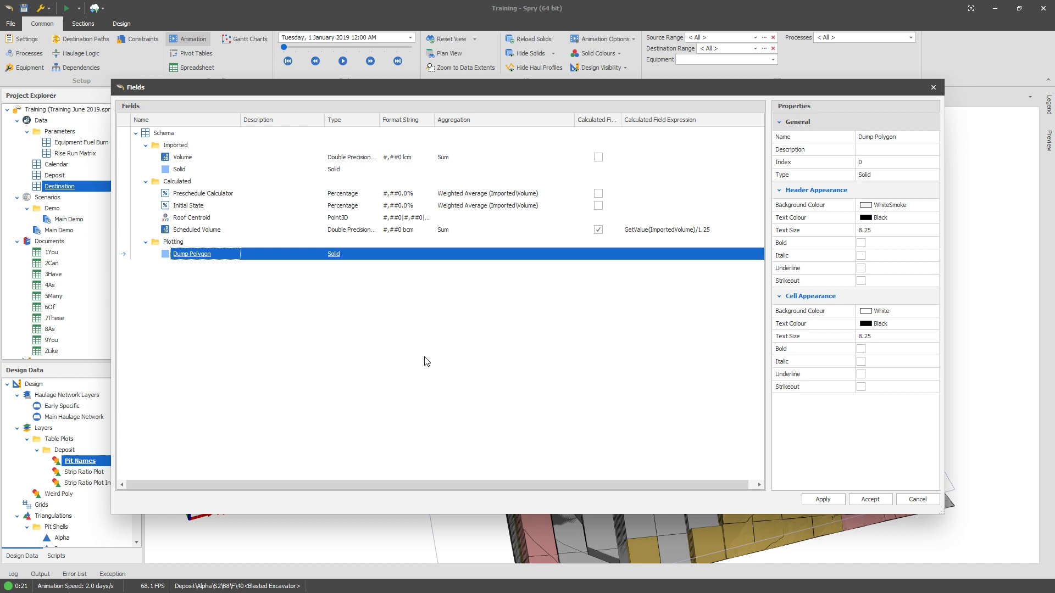
left_click(823, 499)
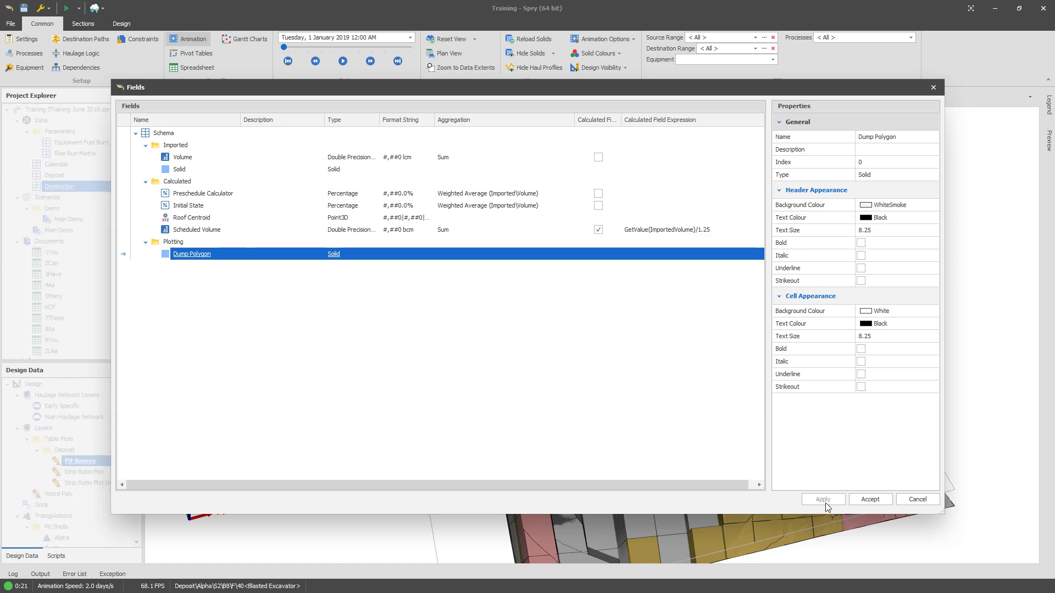
left_click(917, 499)
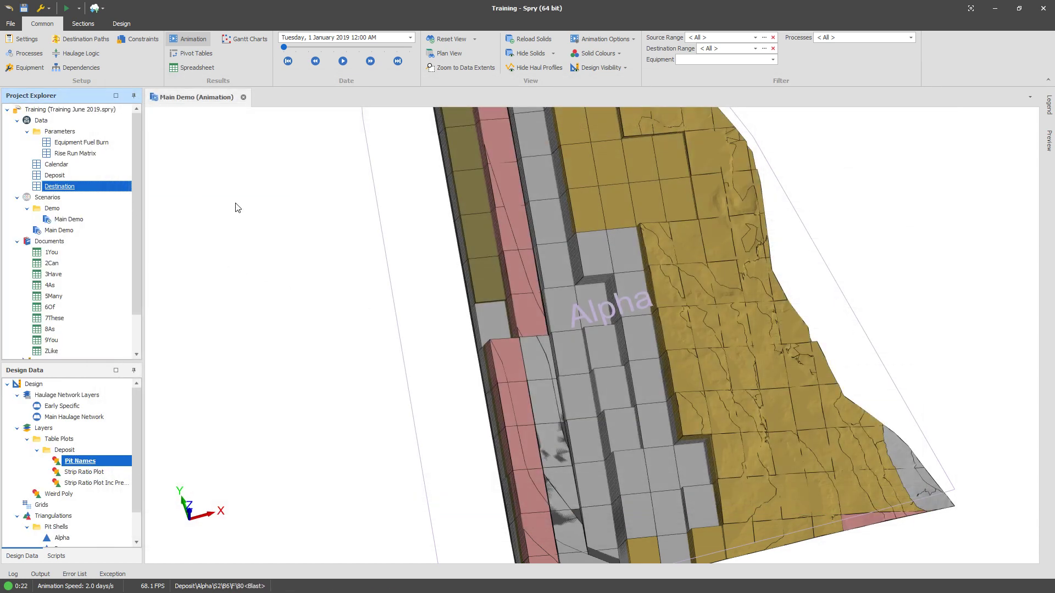
Step: Zoom to data extents and show all destination solids to inspect the dumps, then set destination solids back to normal
left_click(464, 68)
left_click(551, 52)
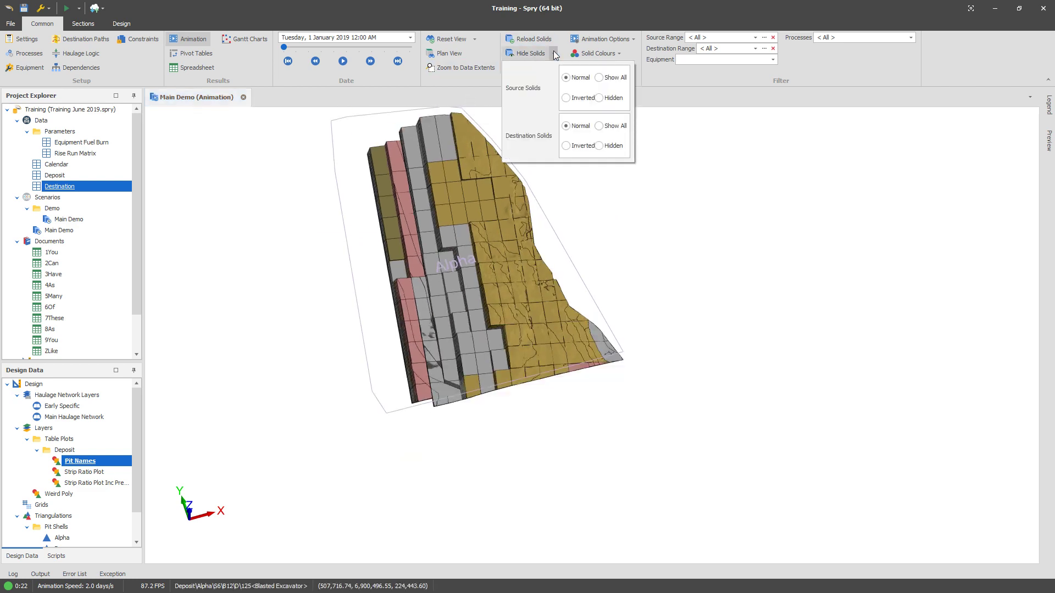
left_click(616, 130)
scroll(445, 311, "down", 3)
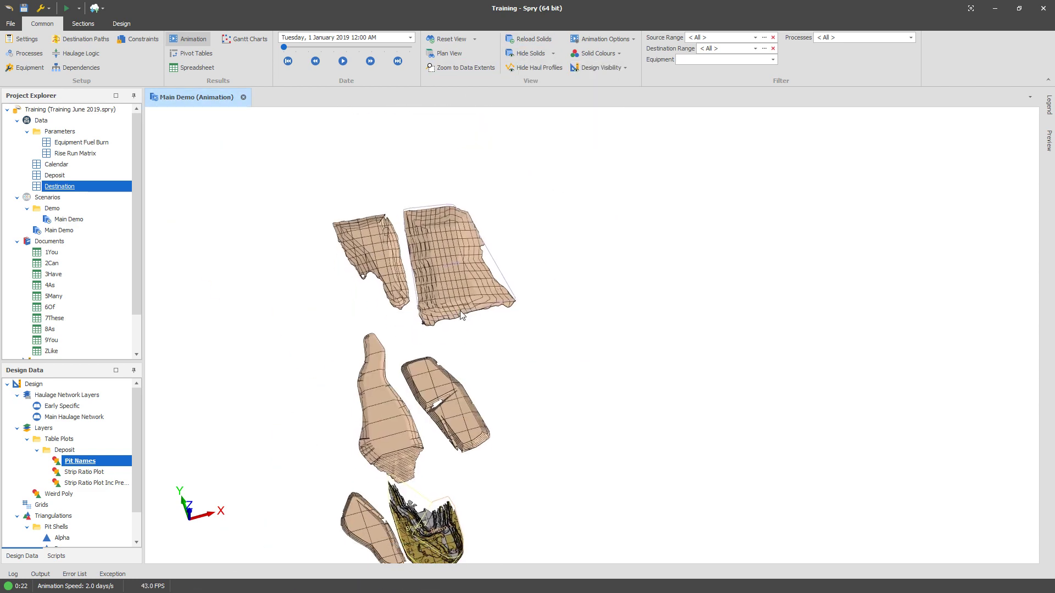
middle_click_drag(603, 284, 612, 304)
left_click(553, 53)
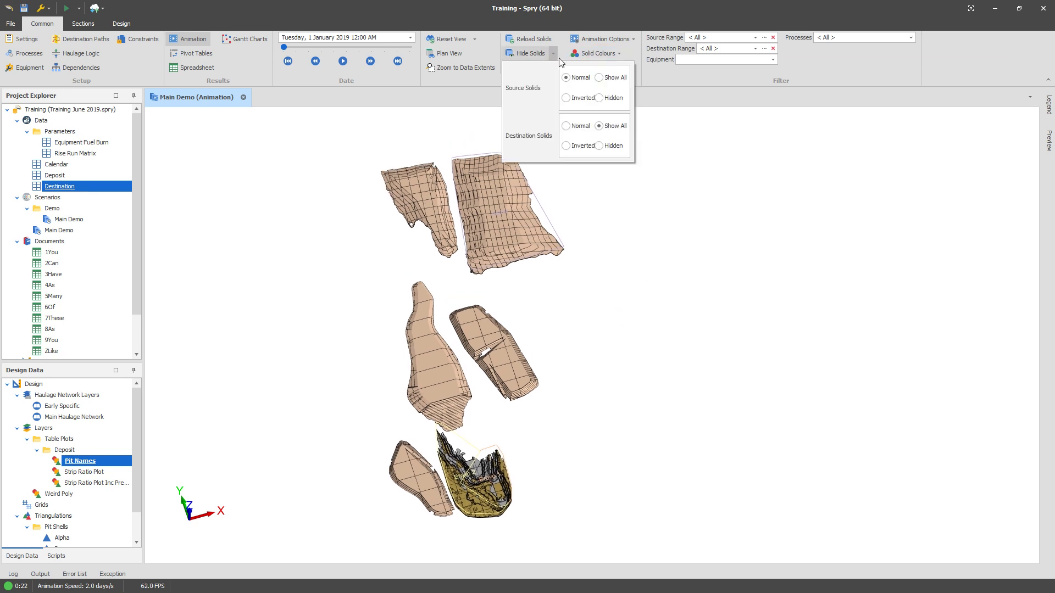
left_click(566, 126)
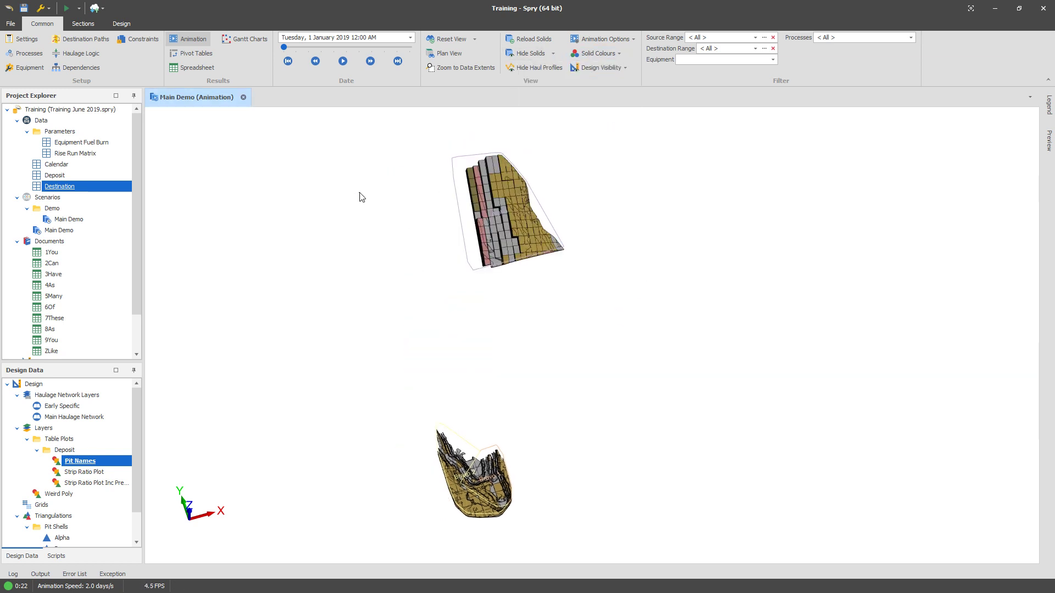
Step: Reopen the Destination fields to check the Dump Polygon field in the Plotting folder, then close the dialog
right_click(82, 188)
mouse_move(115, 213)
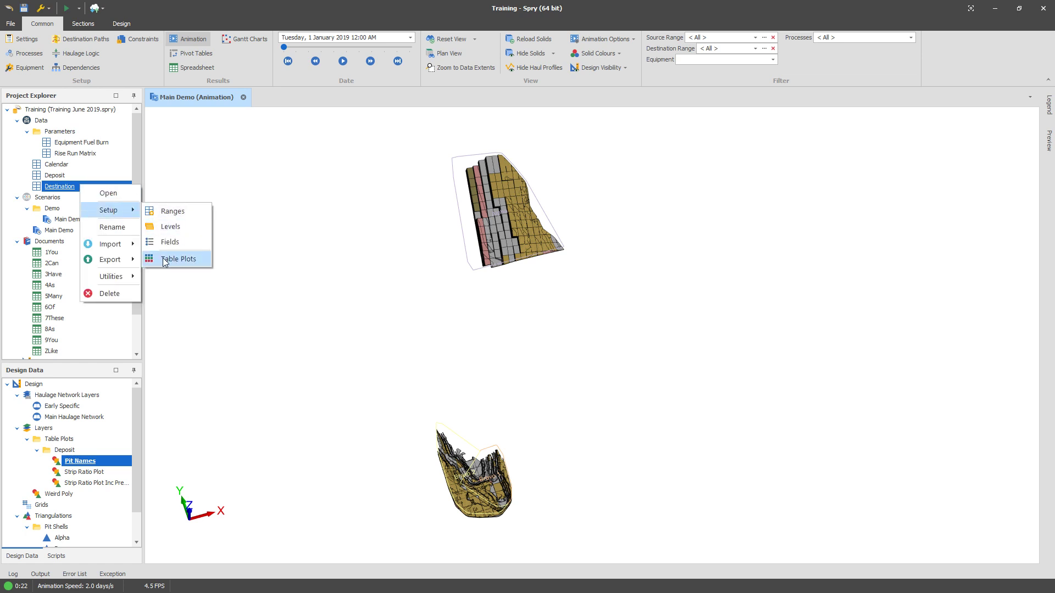
left_click(168, 243)
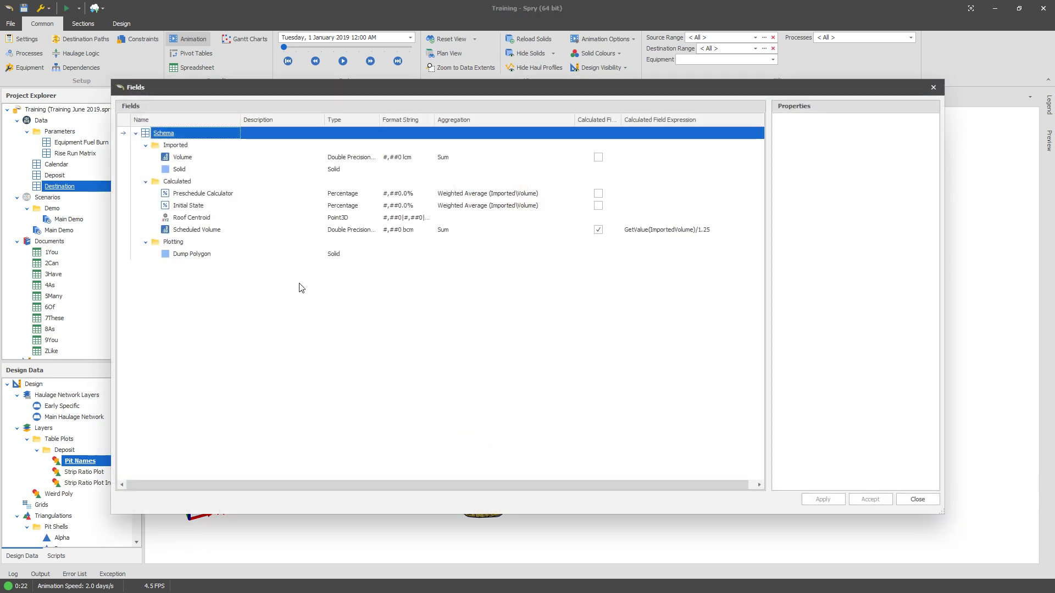
left_click(193, 244)
left_click(185, 253)
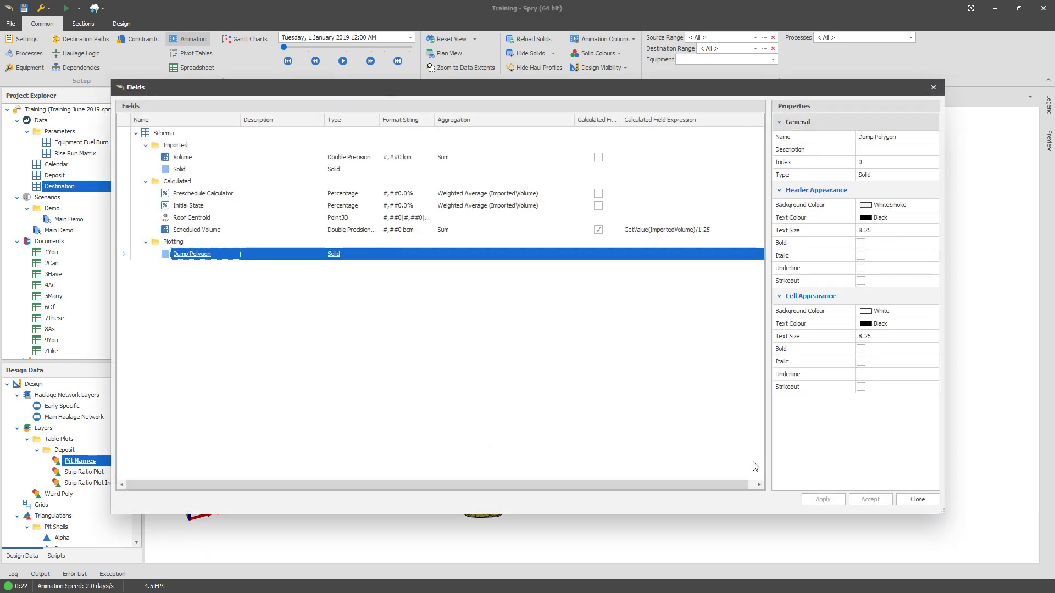
left_click(918, 499)
Step: Open the Destination table plots and start Generate Plotting Polygons
right_click(79, 188)
mouse_move(109, 216)
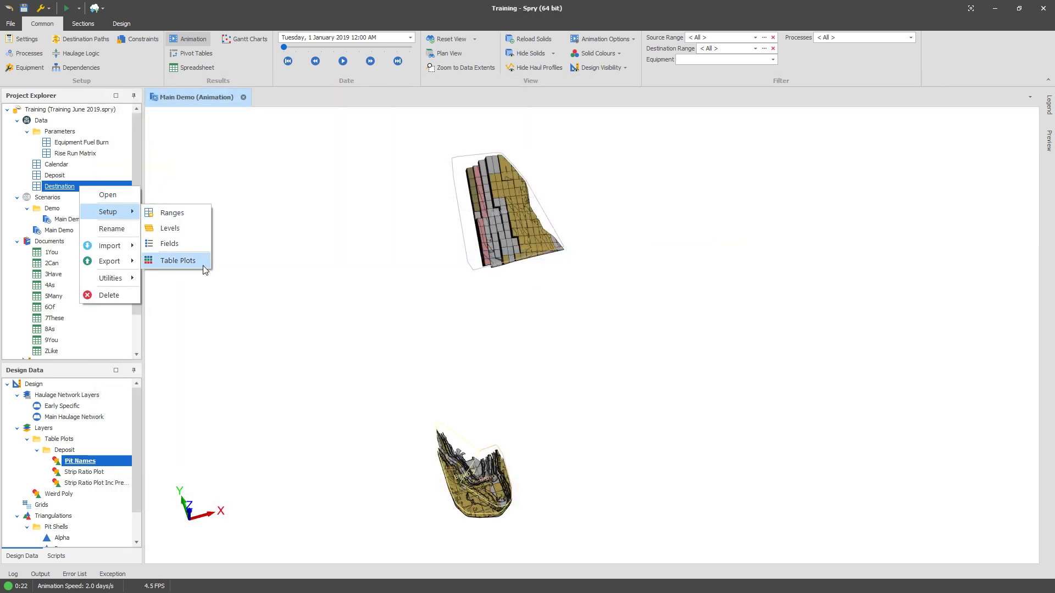
left_click(203, 264)
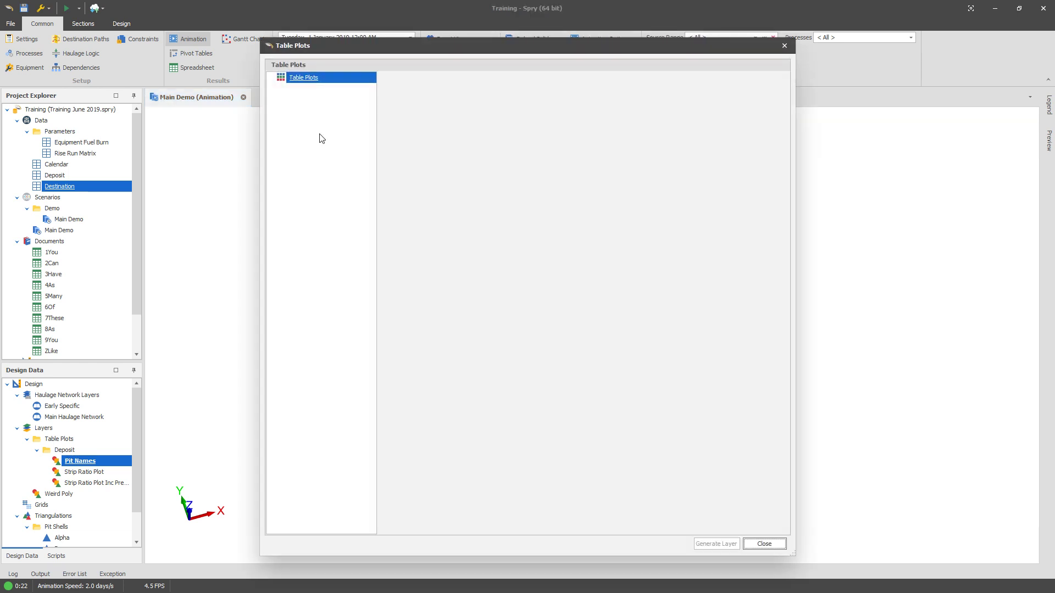
right_click(303, 78)
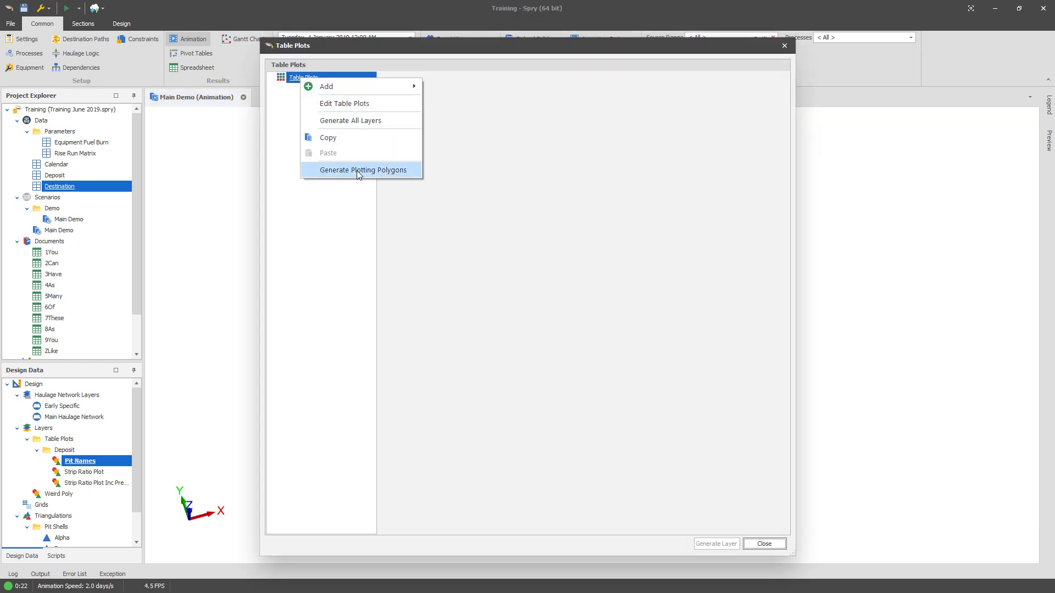
left_click(371, 169)
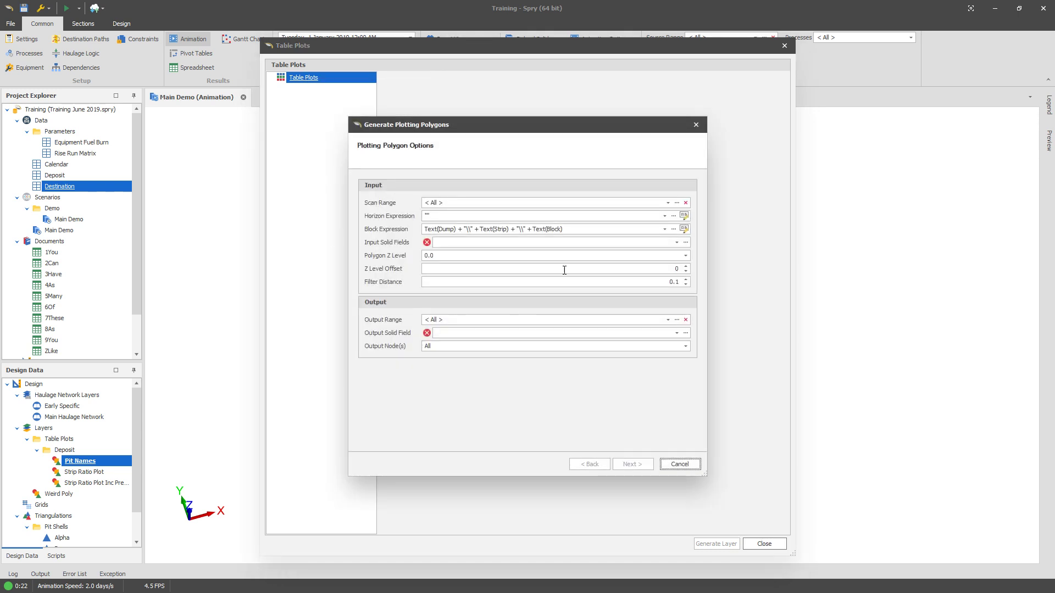
Step: Build the block expression so it groups by the Dump level only, leaving Strip, Block and Bench unchecked
left_click(684, 229)
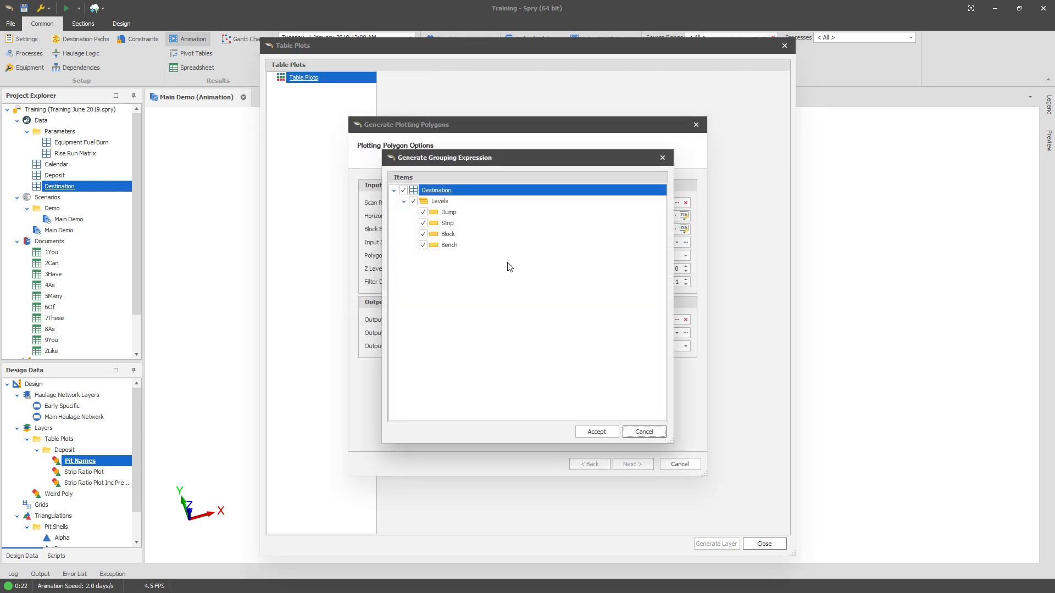
left_click(423, 223)
left_click(423, 234)
left_click(423, 245)
left_click_drag(443, 163, 632, 148)
left_click(627, 200)
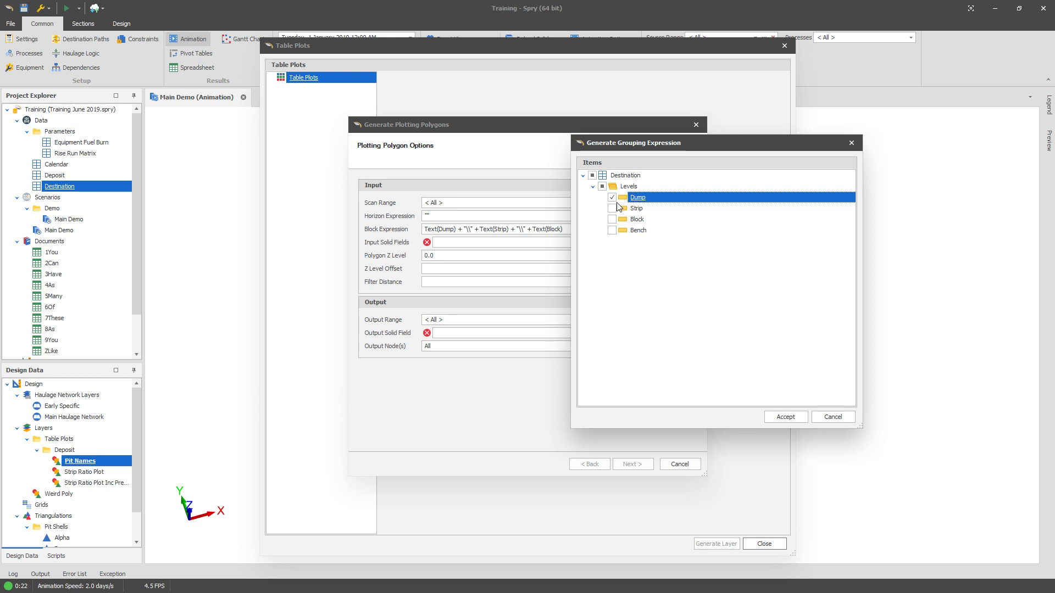
left_click(657, 213)
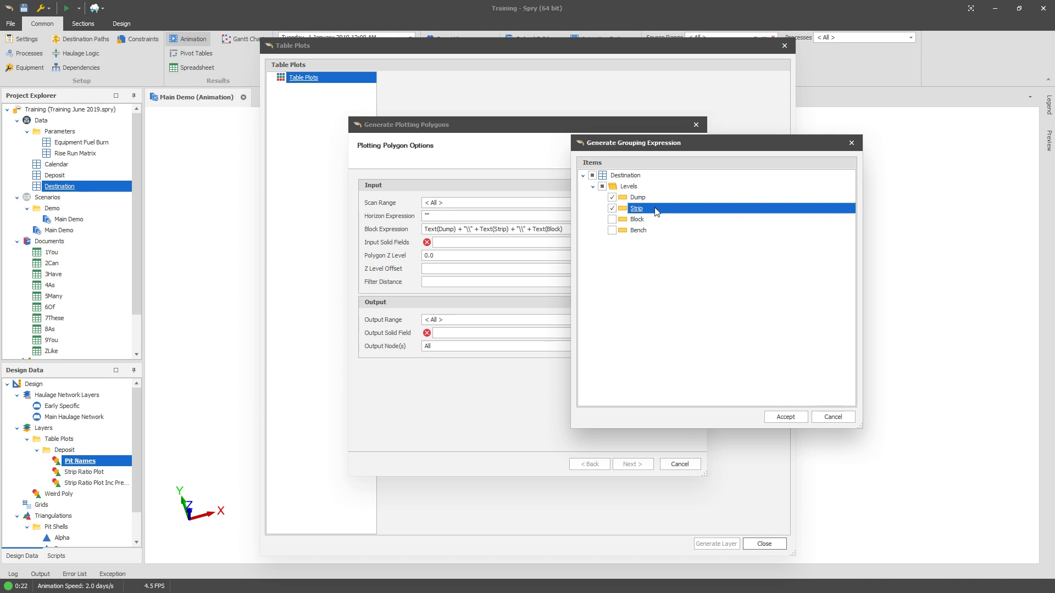
left_click(611, 208)
left_click(786, 417)
Step: Set the input solid field to Imported\Solid and the output solid field to Plotting\Dump Polygon
left_click(476, 242)
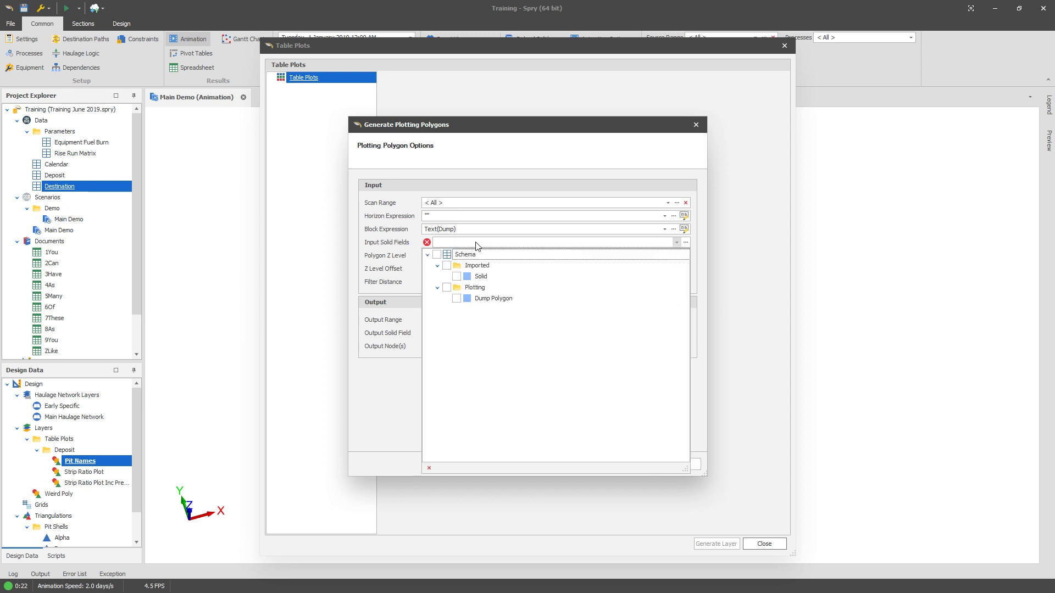
left_click(457, 276)
left_click(426, 361)
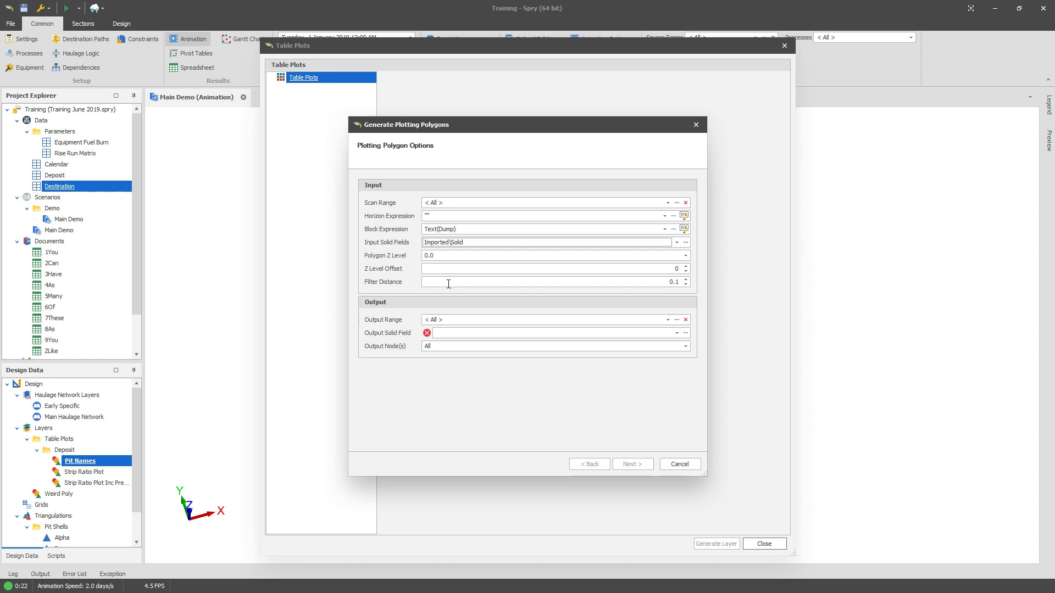
left_click(455, 339)
left_click(486, 388)
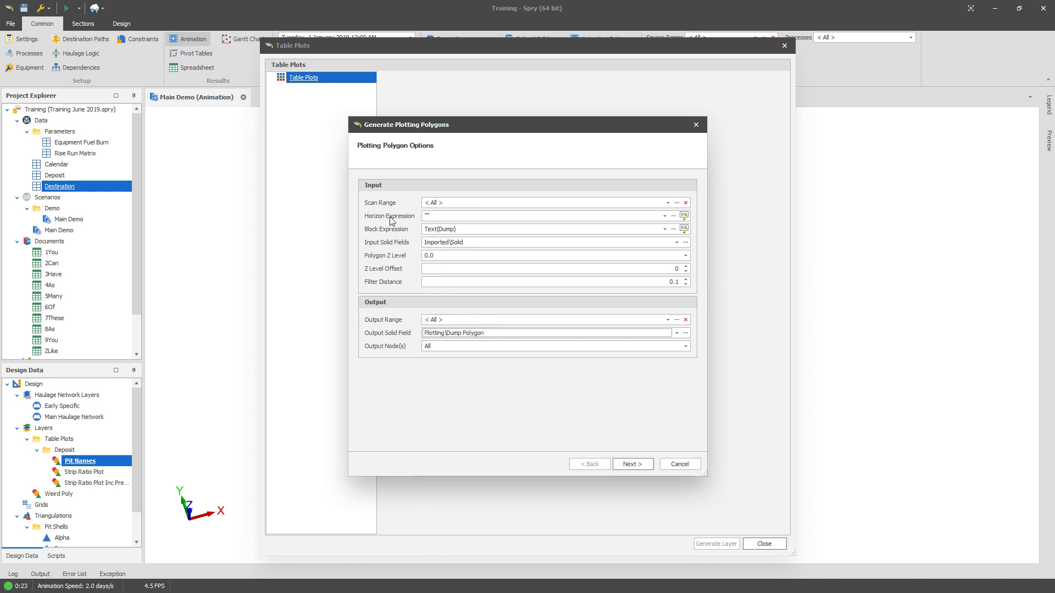
Step: Set the output nodes to First Node and generate the plotting polygons with the default group order
left_click(470, 346)
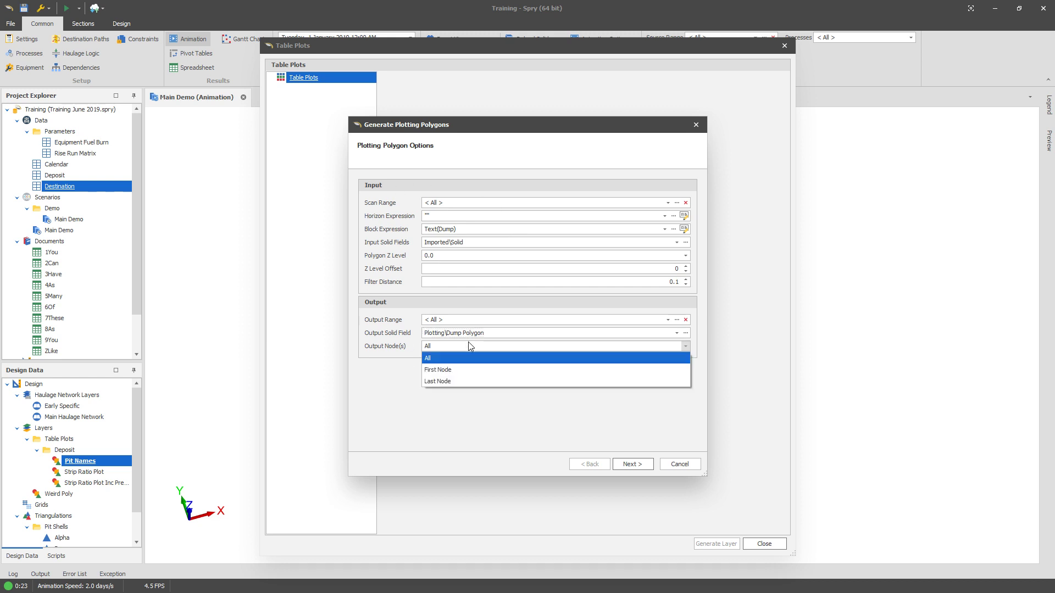
left_click(439, 370)
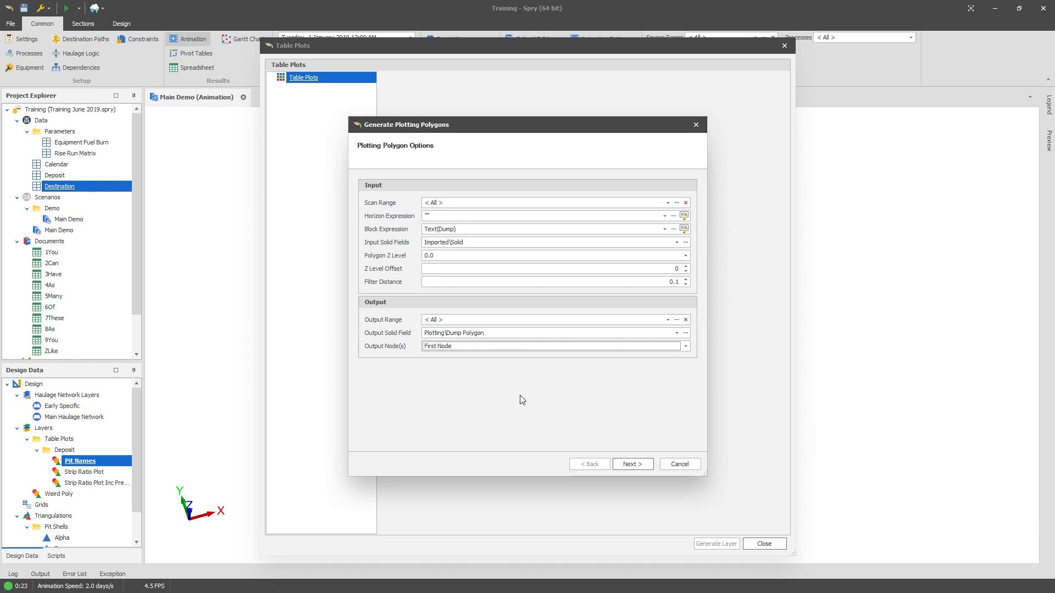
left_click(638, 463)
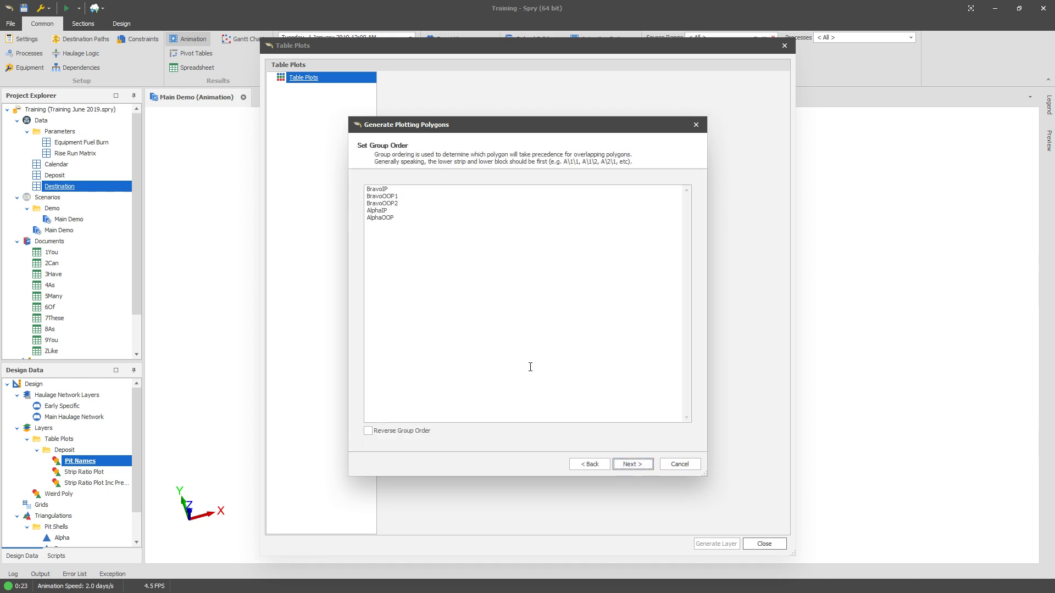
left_click_drag(530, 367, 339, 166)
left_click(447, 235)
left_click(632, 465)
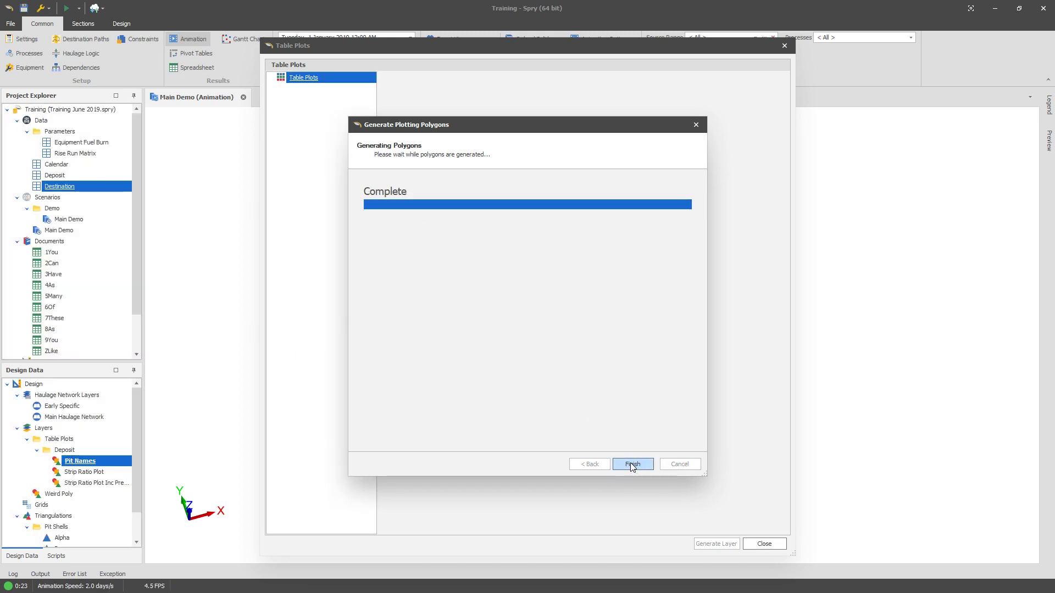
left_click(633, 465)
Step: Add a new table plot named Dump Names
right_click(323, 80)
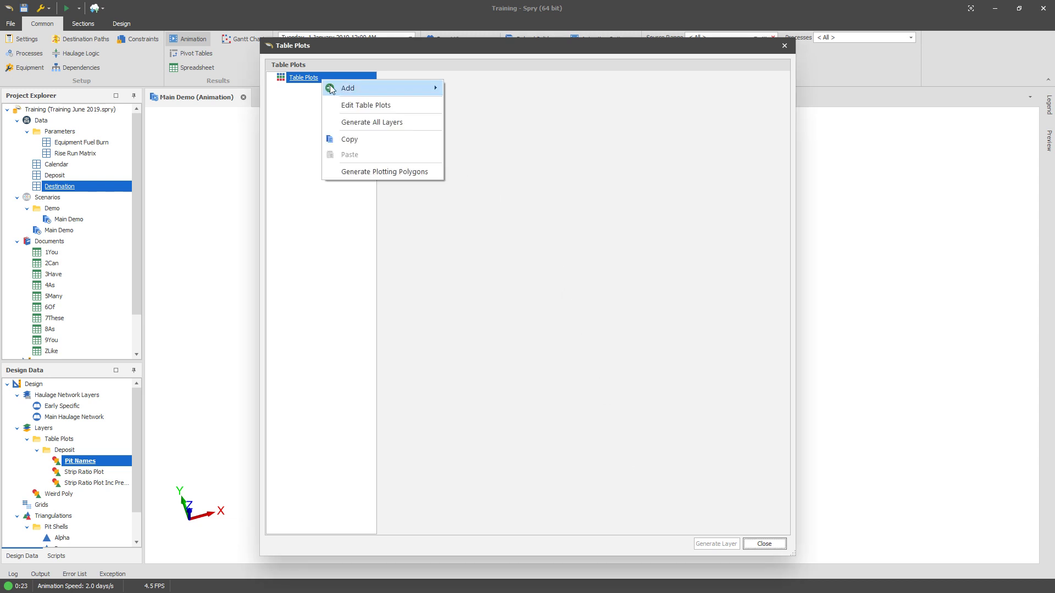
mouse_move(331, 89)
left_click(486, 88)
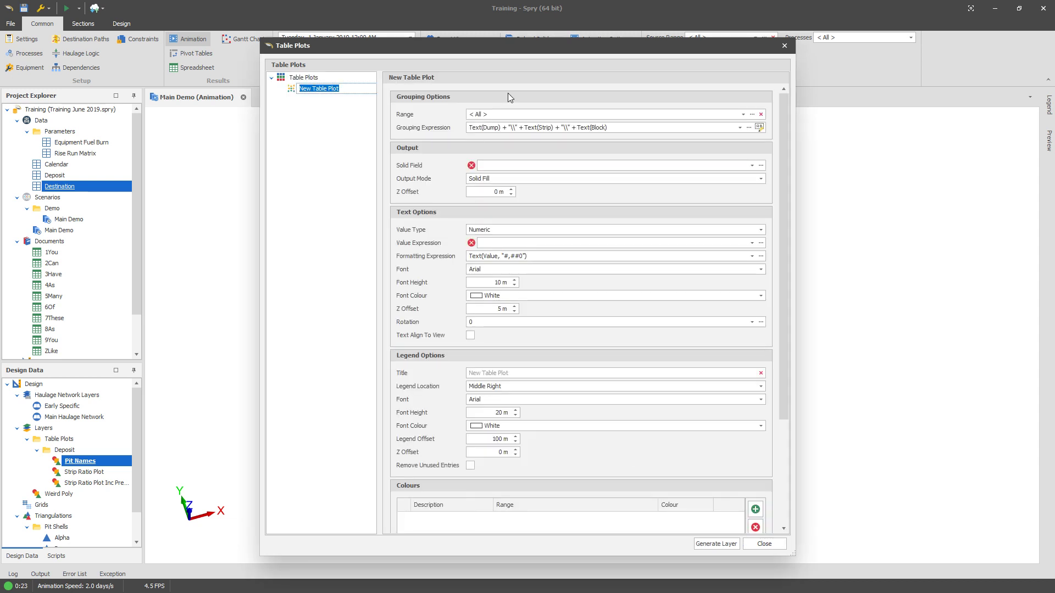
type("Dump Names")
key("Return")
Step: Build the table plot's grouping expression to group by Dump only, leaving Strip, Block and Bench unchecked
left_click(759, 127)
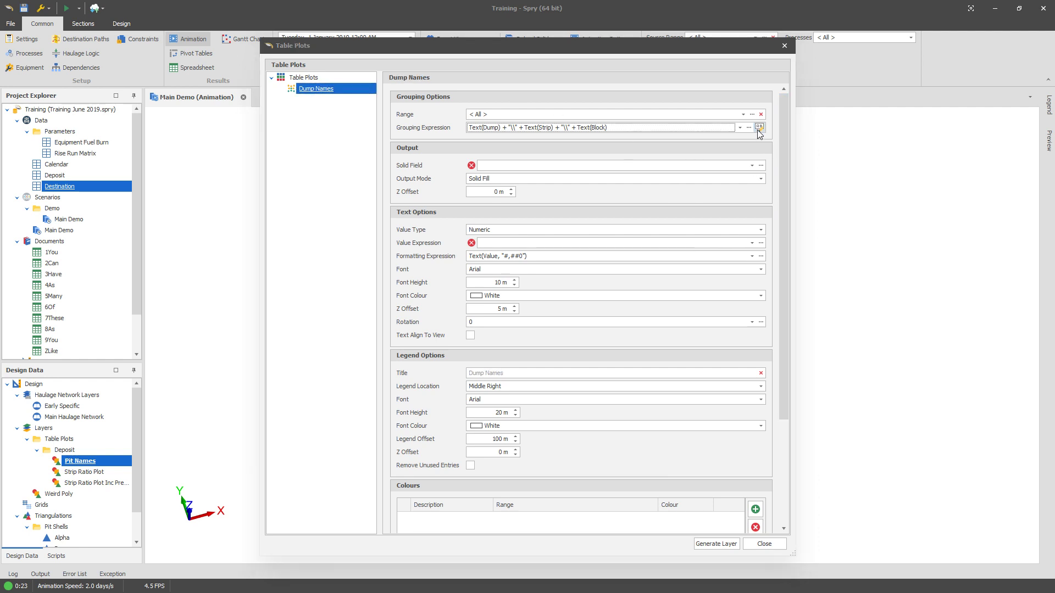
left_click(423, 223)
left_click(423, 234)
left_click(423, 245)
left_click(424, 246)
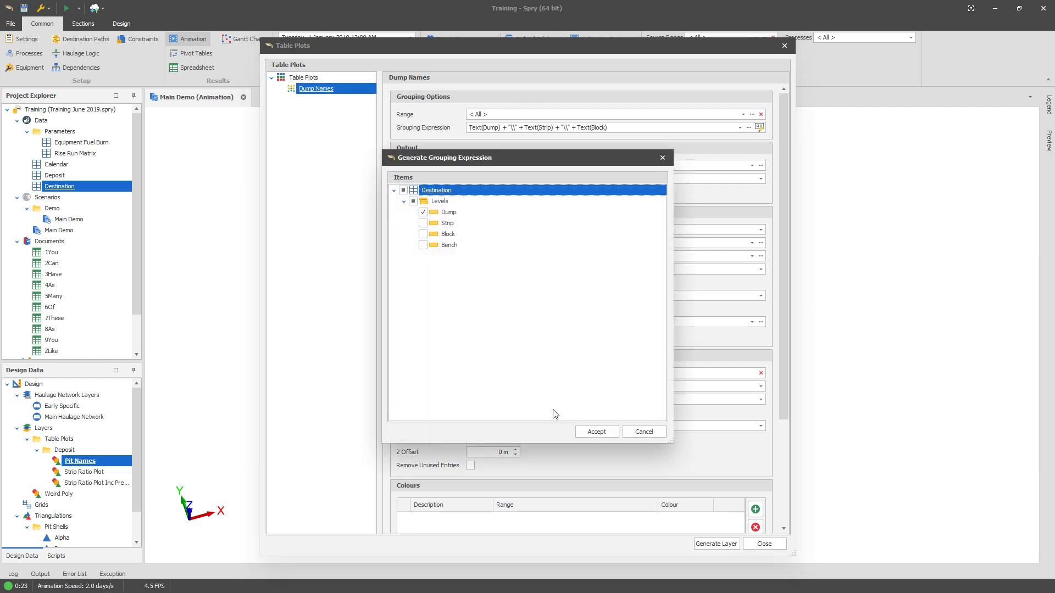
left_click(597, 432)
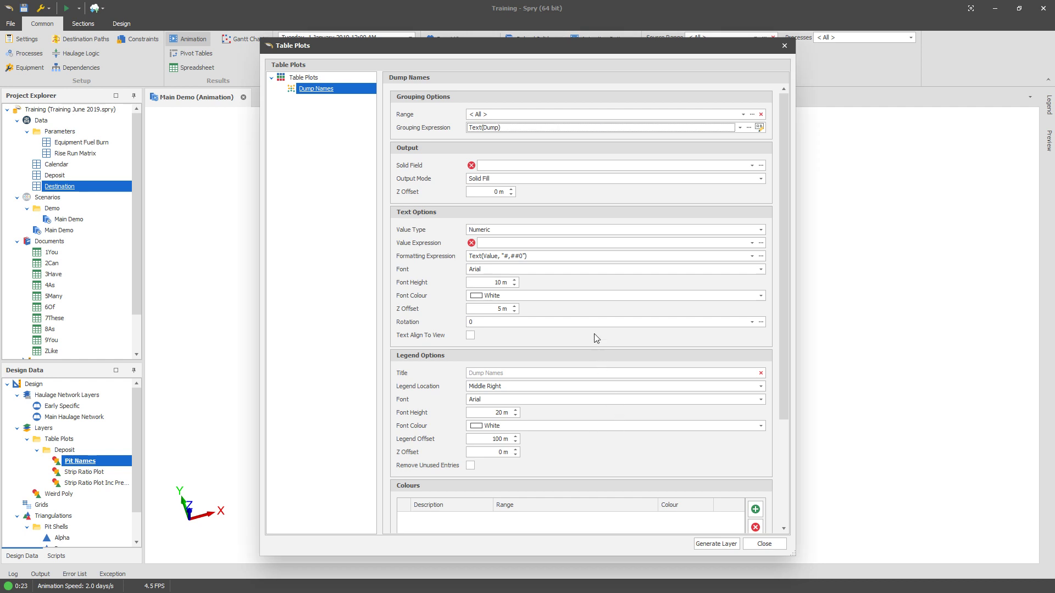
Step: Set the table plot's solid field to Plotting\Dump Polygon and its output mode to Outlines
left_click(506, 166)
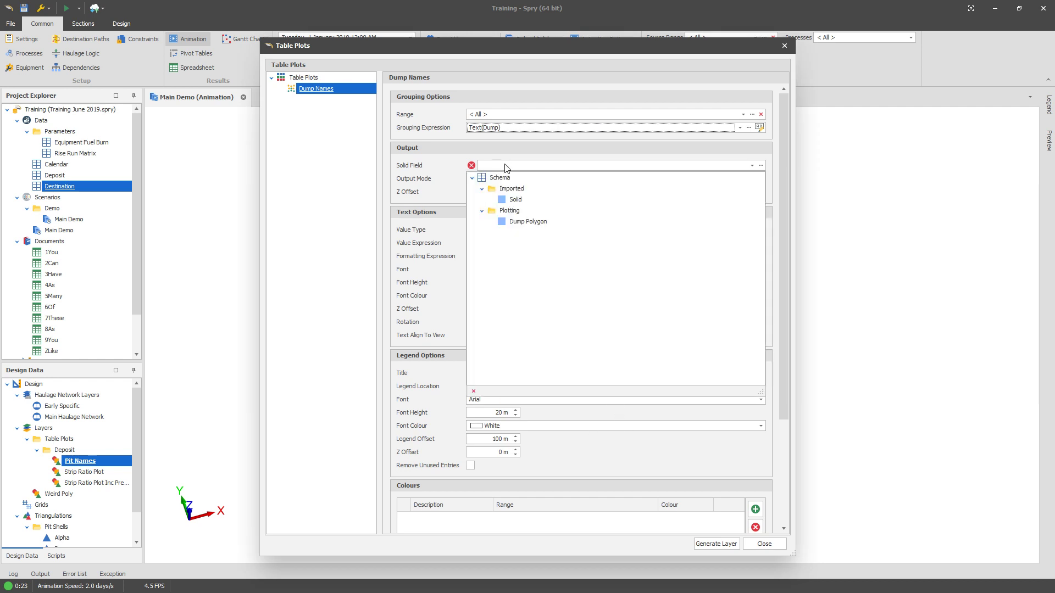
left_click(531, 224)
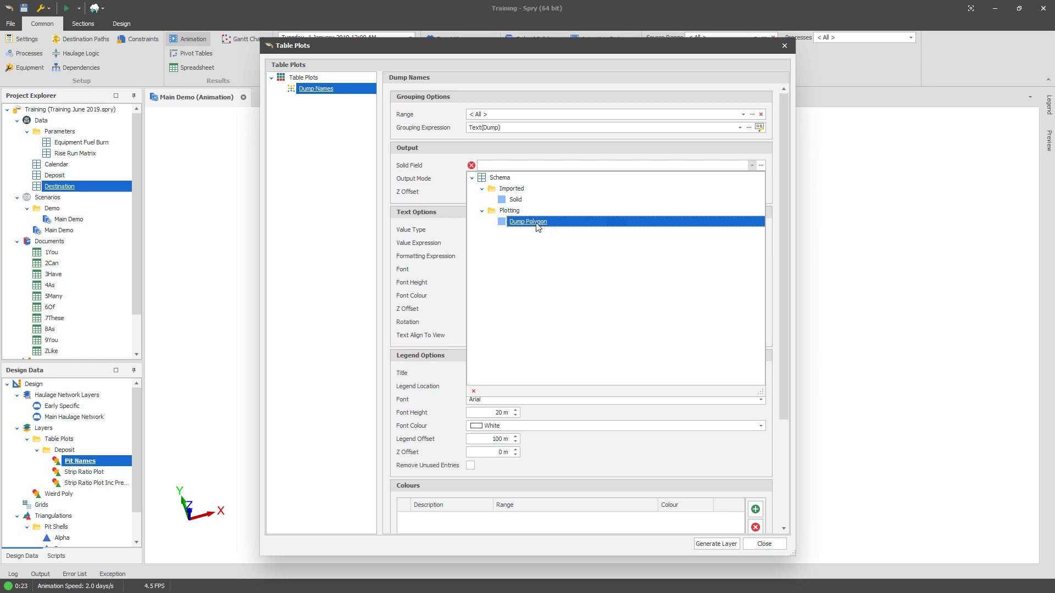
left_click(480, 179)
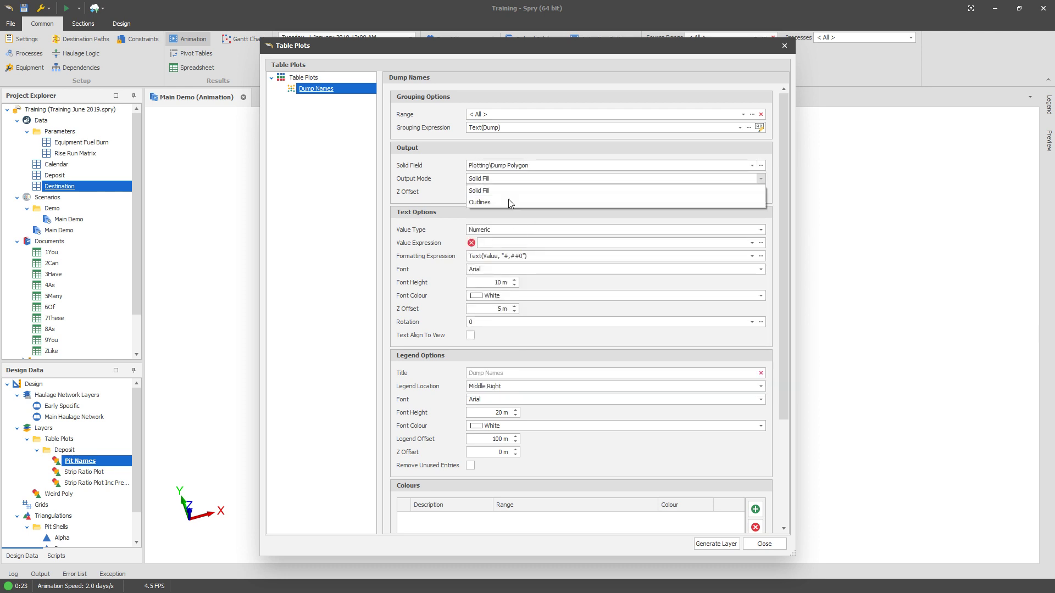
left_click(508, 202)
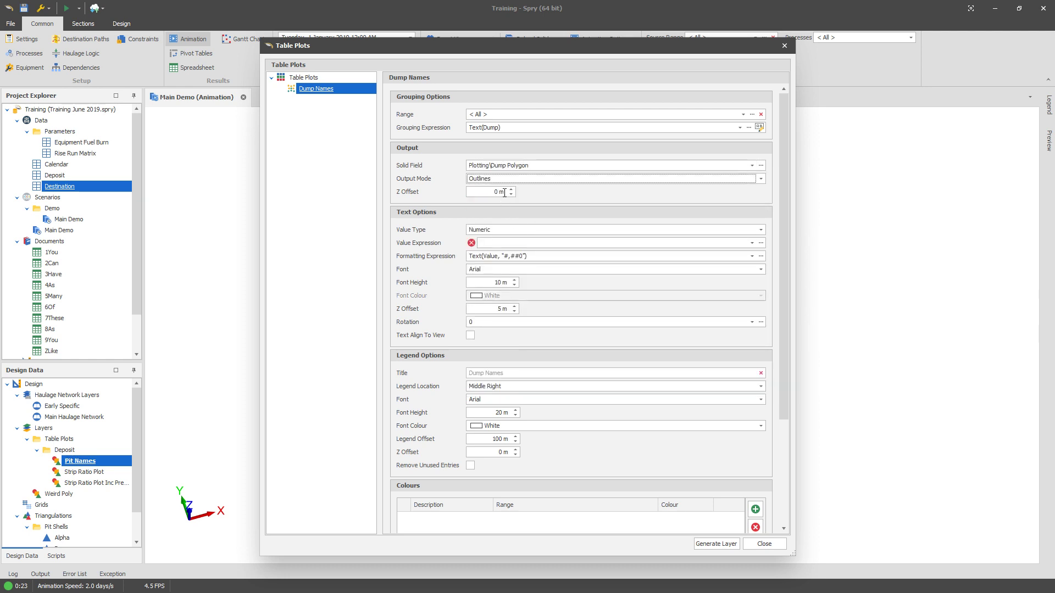
Step: Set the table plot's Z offset to 250 m
left_click(483, 192)
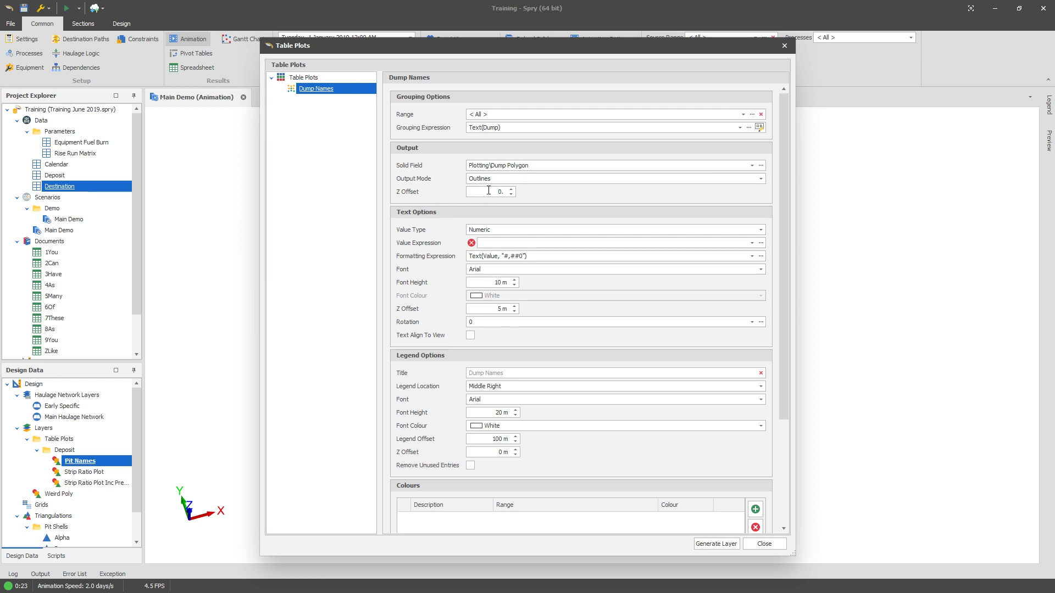
double_click(488, 193)
type("250")
left_click(494, 229)
left_click(508, 228)
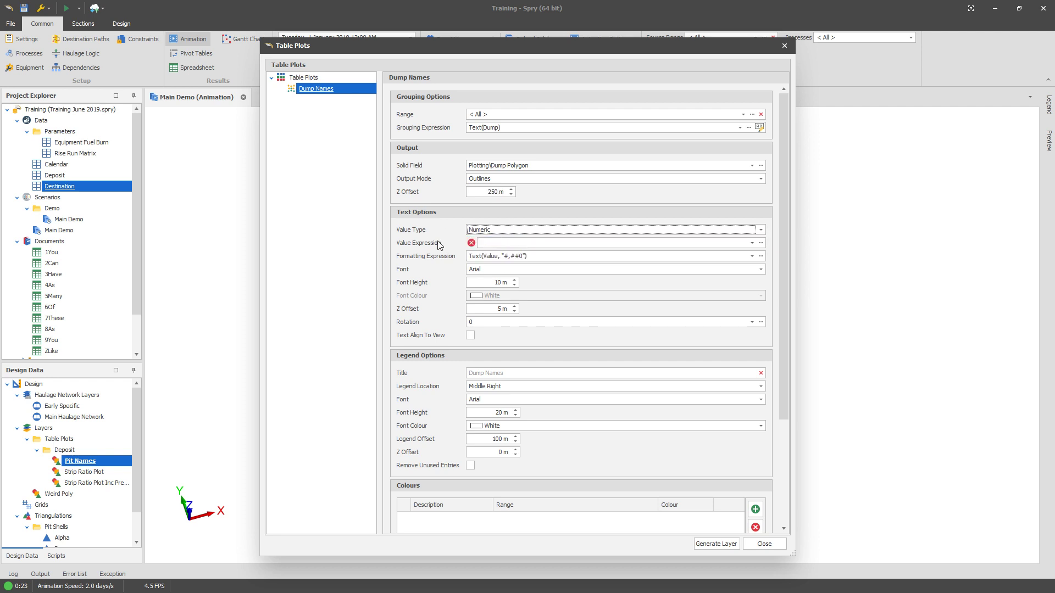
Step: Set the value expression to GetIndex(Dump) using the expression builder
left_click(529, 243)
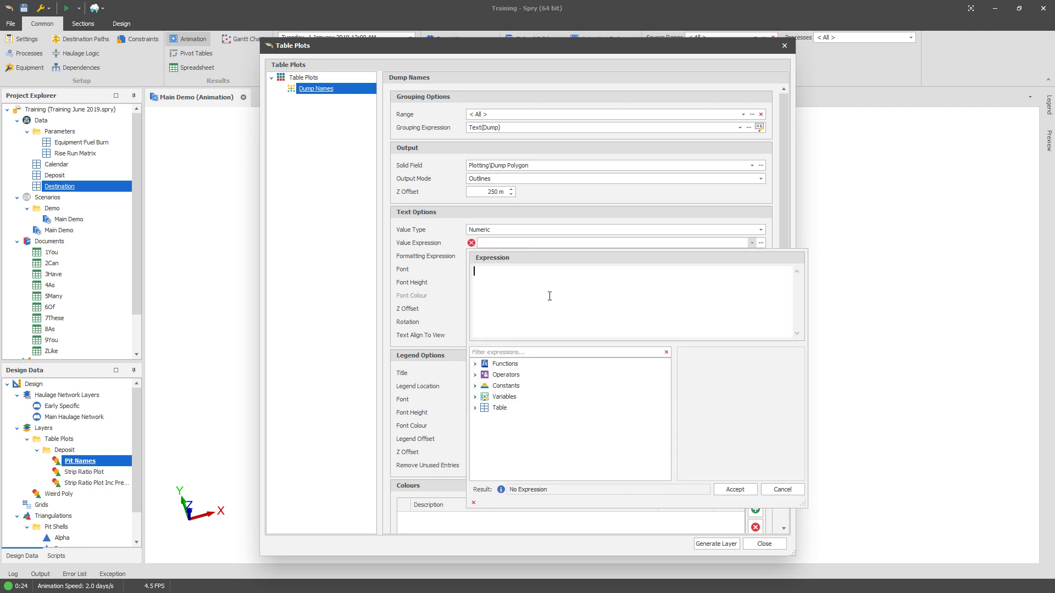
left_click(505, 351)
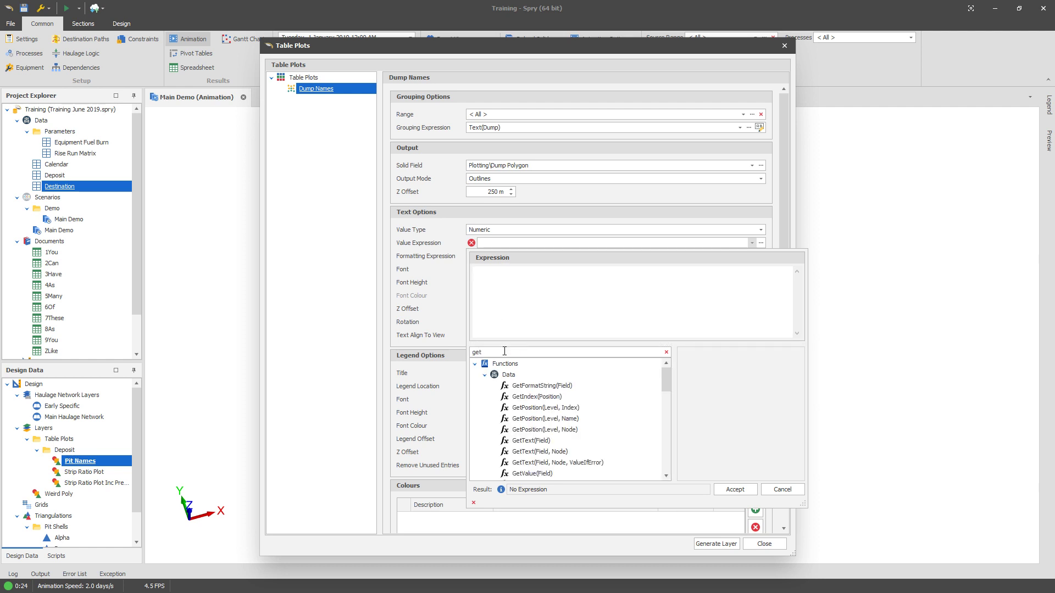
double_click(549, 388)
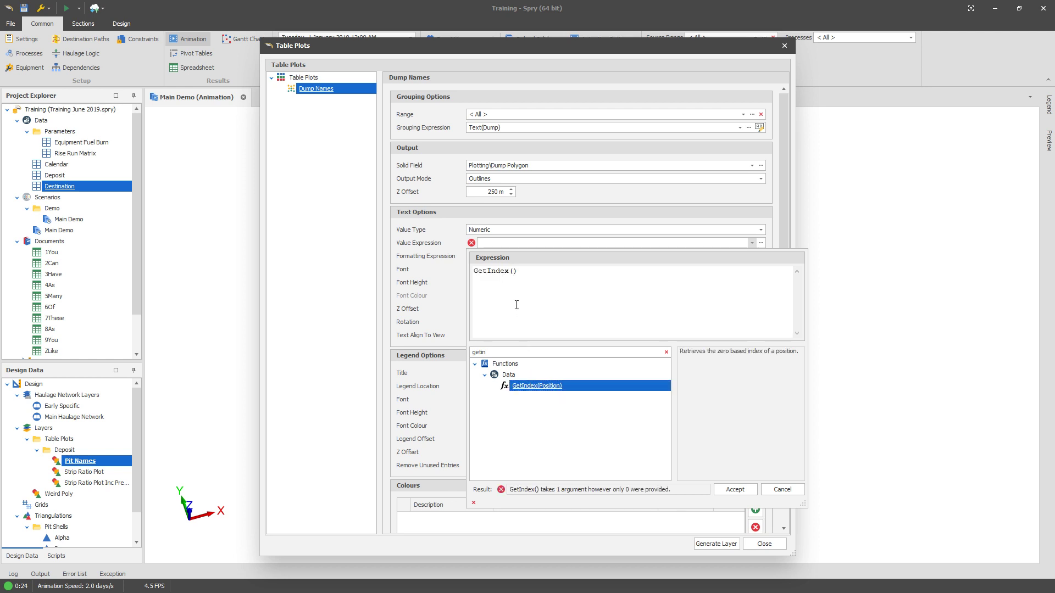
type("Dump")
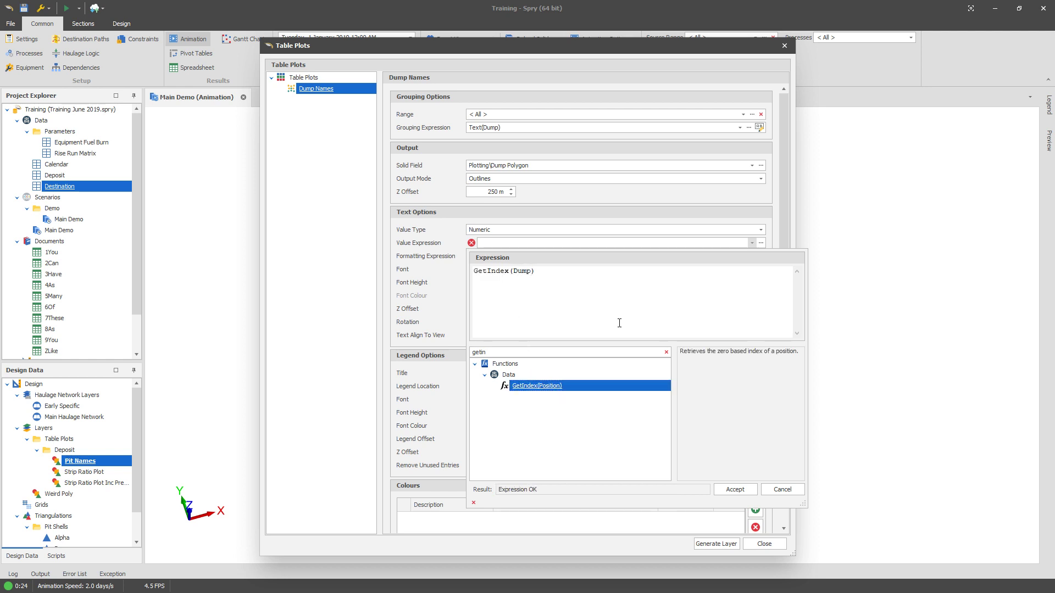
left_click(666, 353)
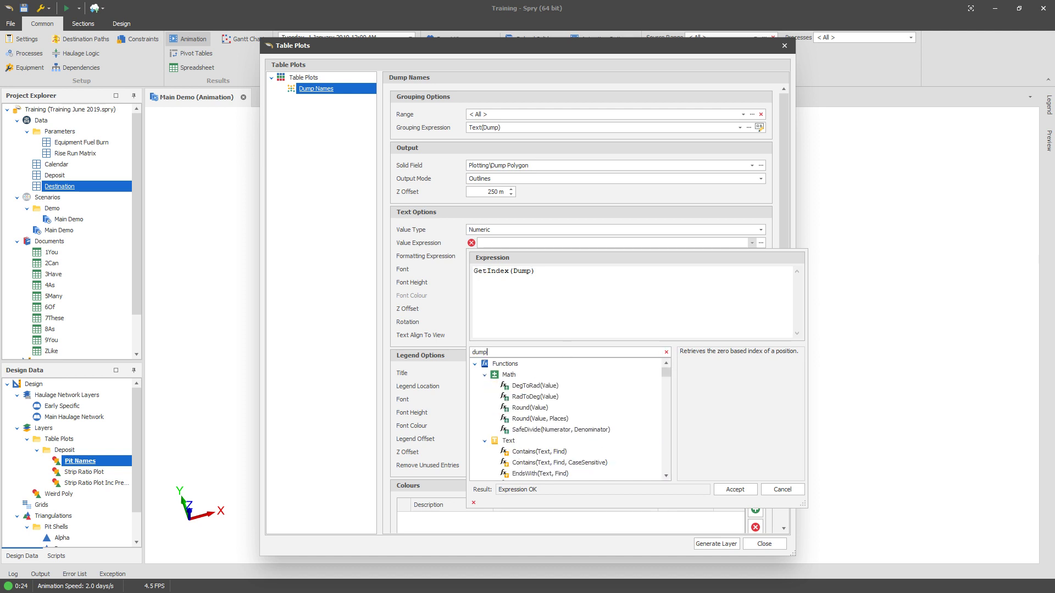
left_click(543, 409)
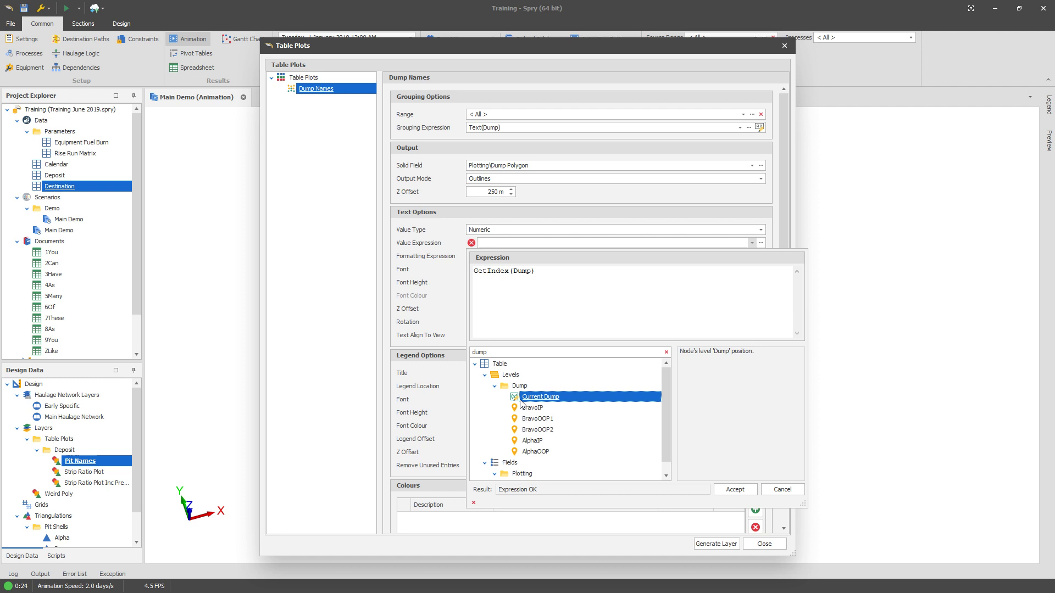
left_click(544, 419)
left_click(539, 430)
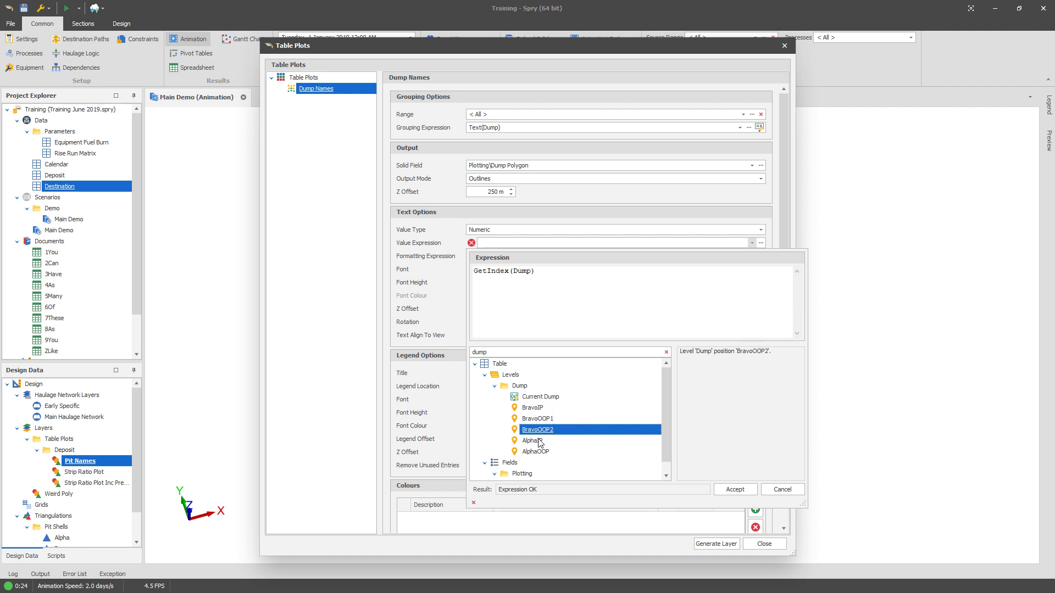
left_click(539, 441)
left_click(539, 452)
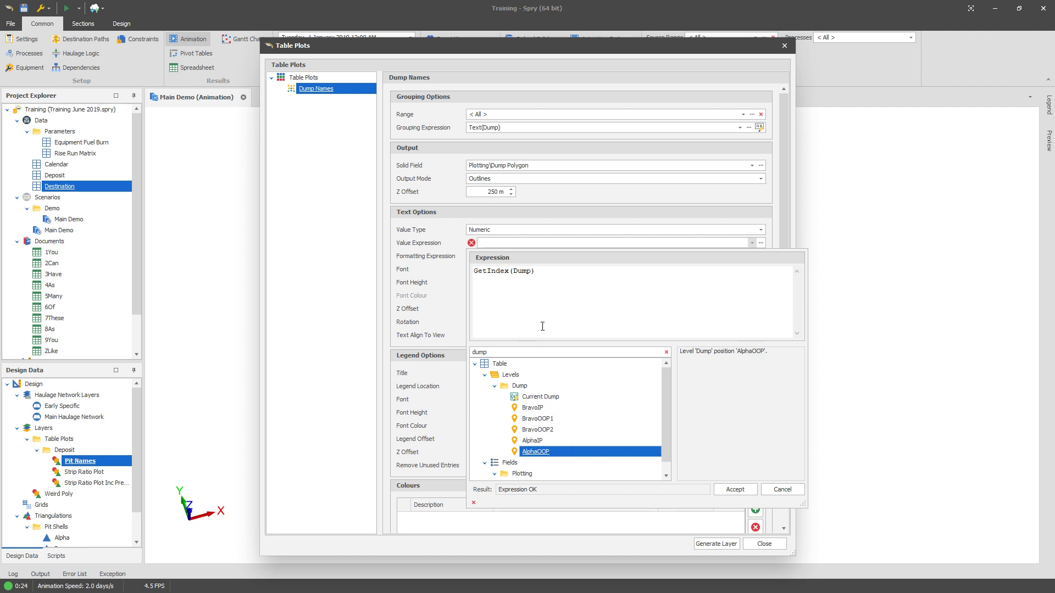
double_click(531, 275)
left_click(438, 261)
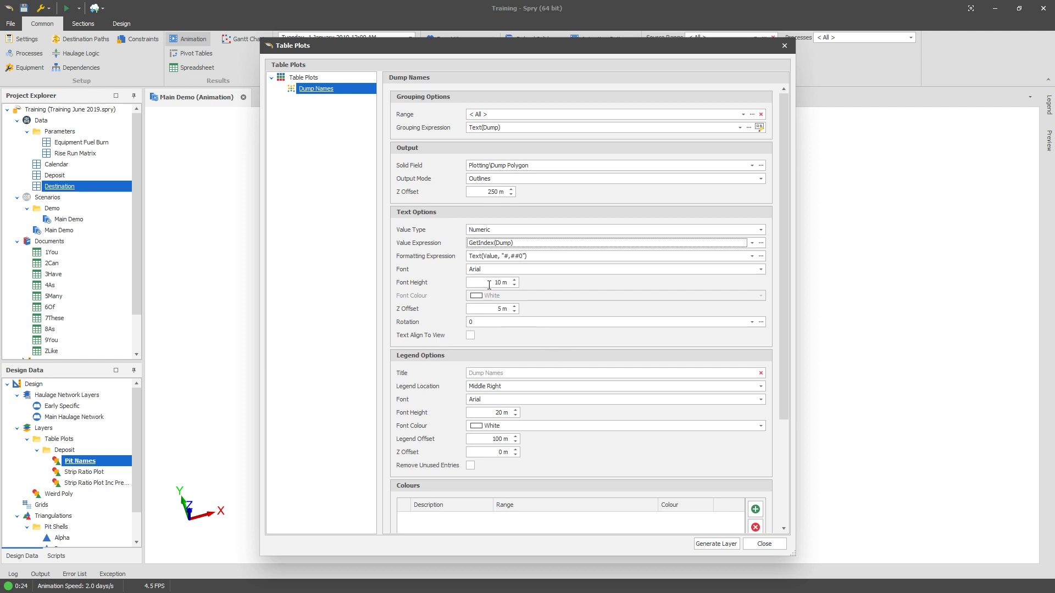
Step: Replace the formatting expression's arguments so it reads Text(Dump)
left_click(554, 256)
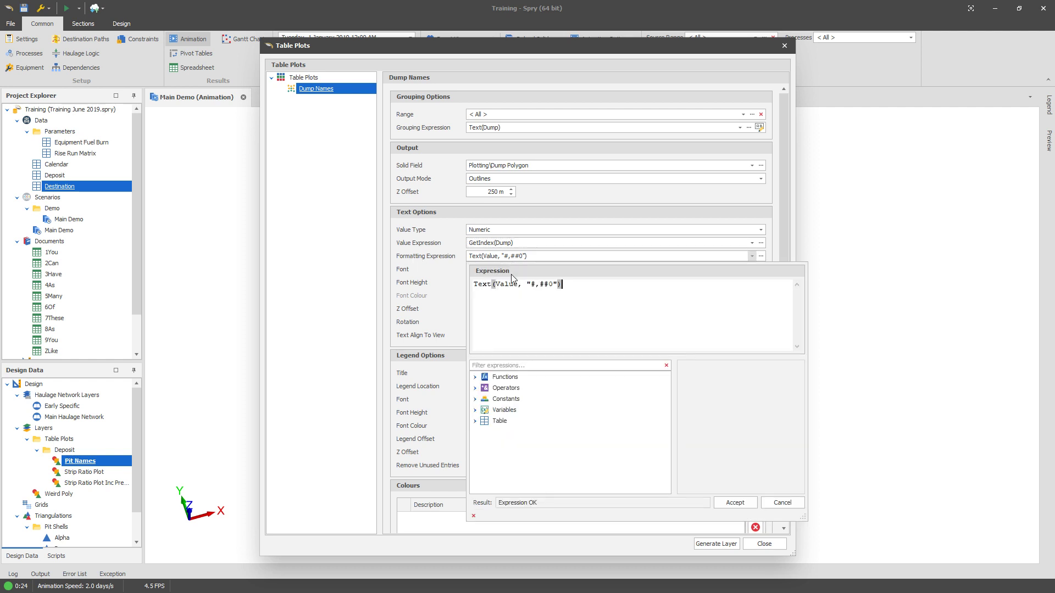
left_click_drag(497, 286, 550, 287)
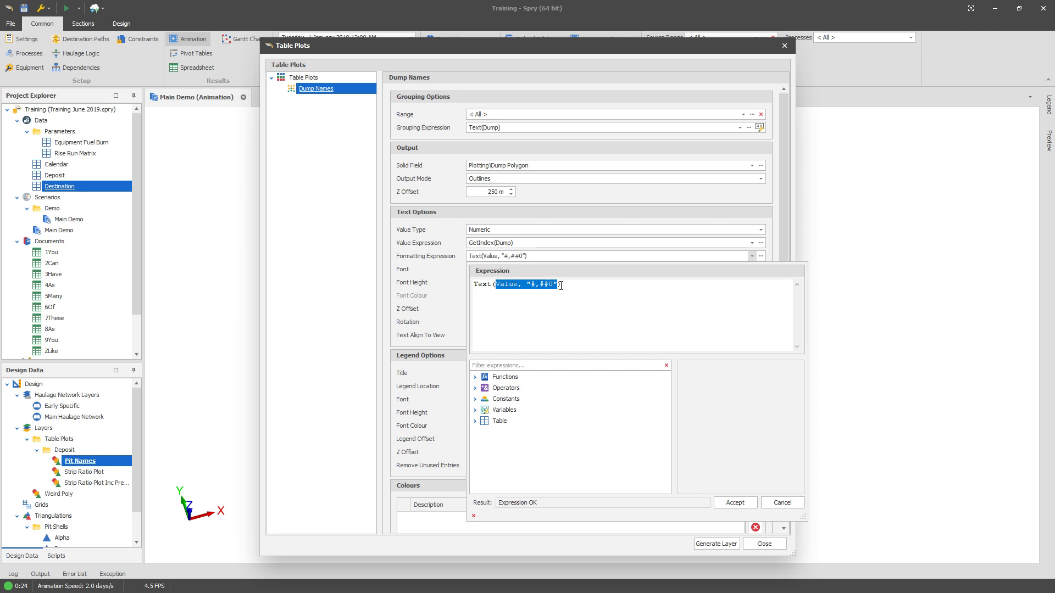
type("Dump")
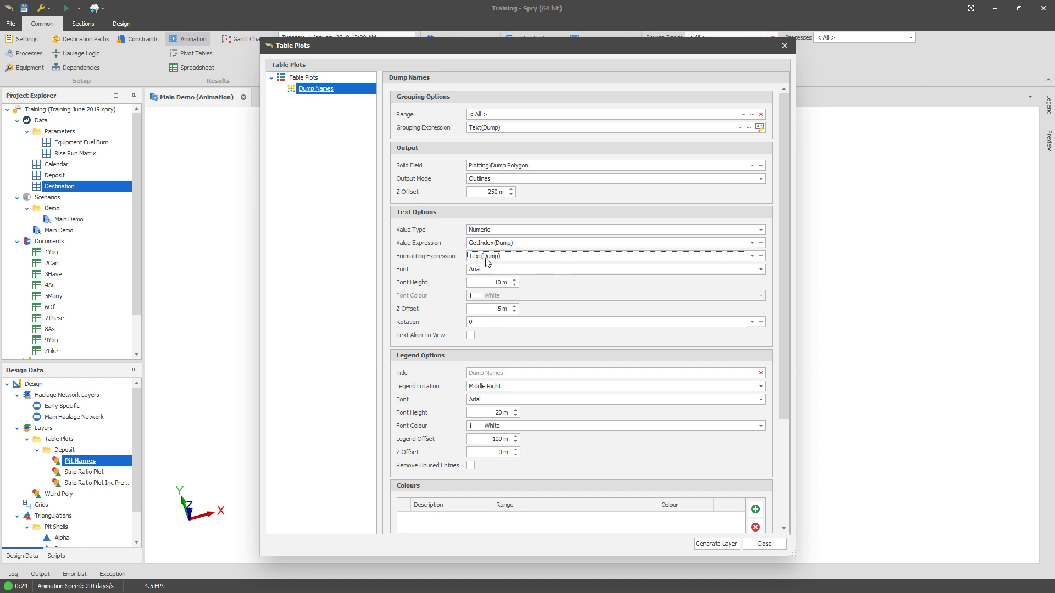
Step: Add a colour range entry, generate the Dump Names layer and close the table plots dialog
scroll(763, 524, "down", 3)
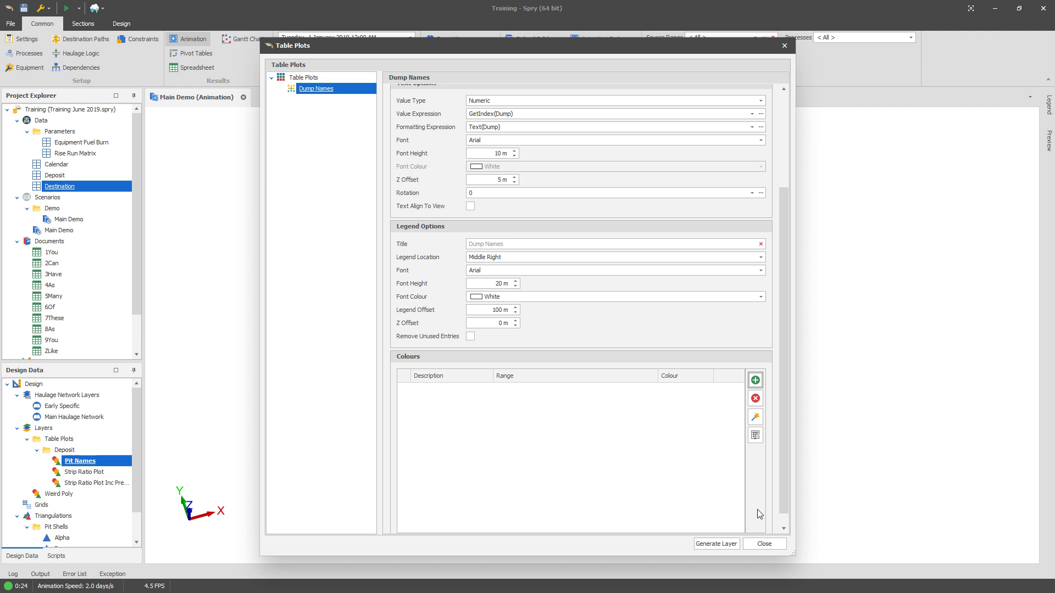
left_click(755, 380)
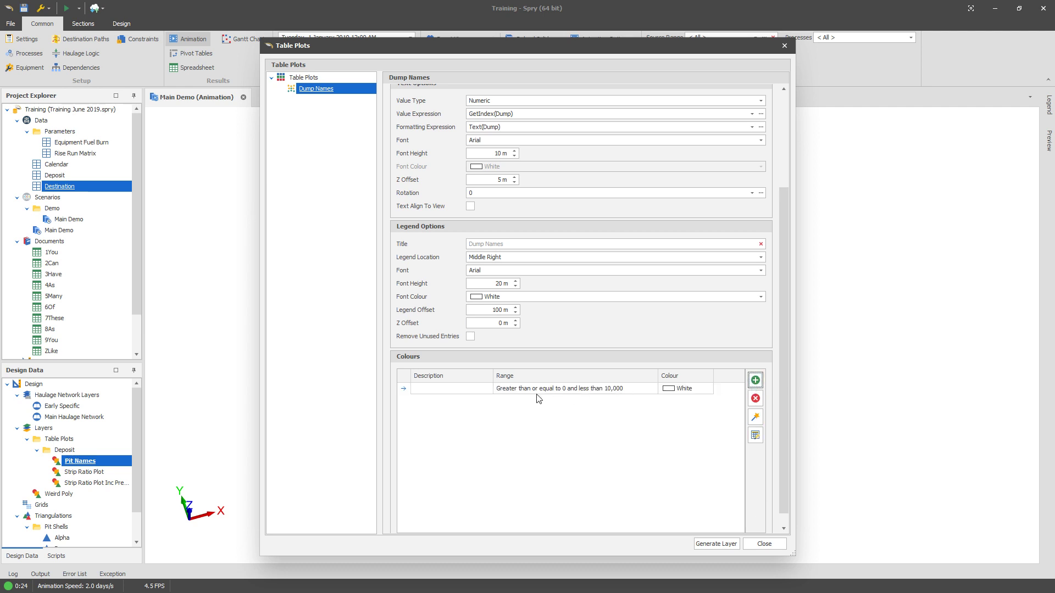
left_click(716, 543)
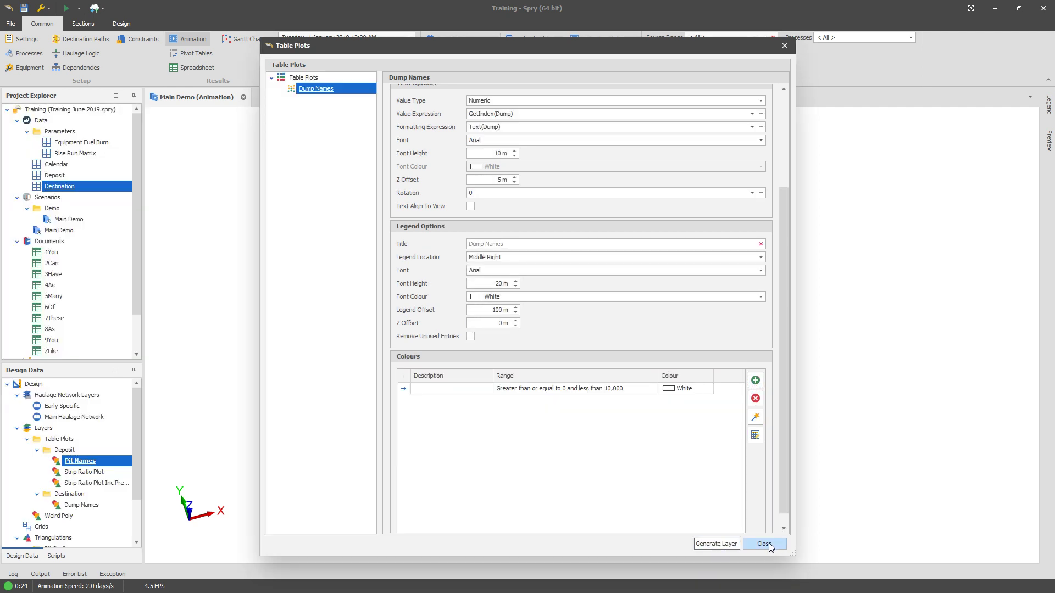
left_click(766, 545)
Step: Turn on the Dump Names layer, turn off Pit Names, and zoom around to inspect the dump labels
left_click(71, 506)
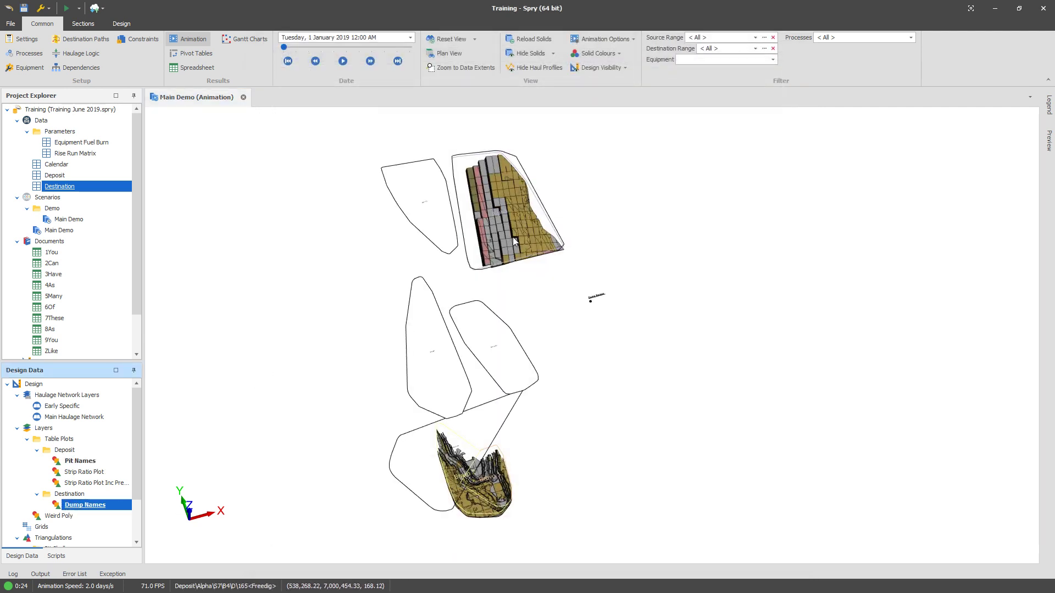
left_click(77, 461)
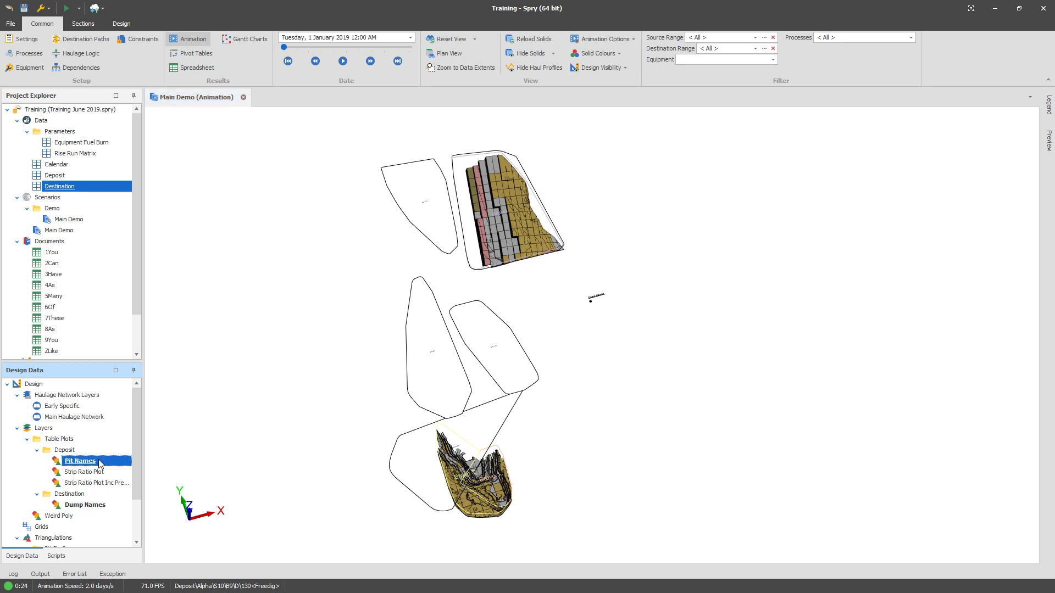
scroll(525, 368, "up", 3)
scroll(430, 302, "up", 5)
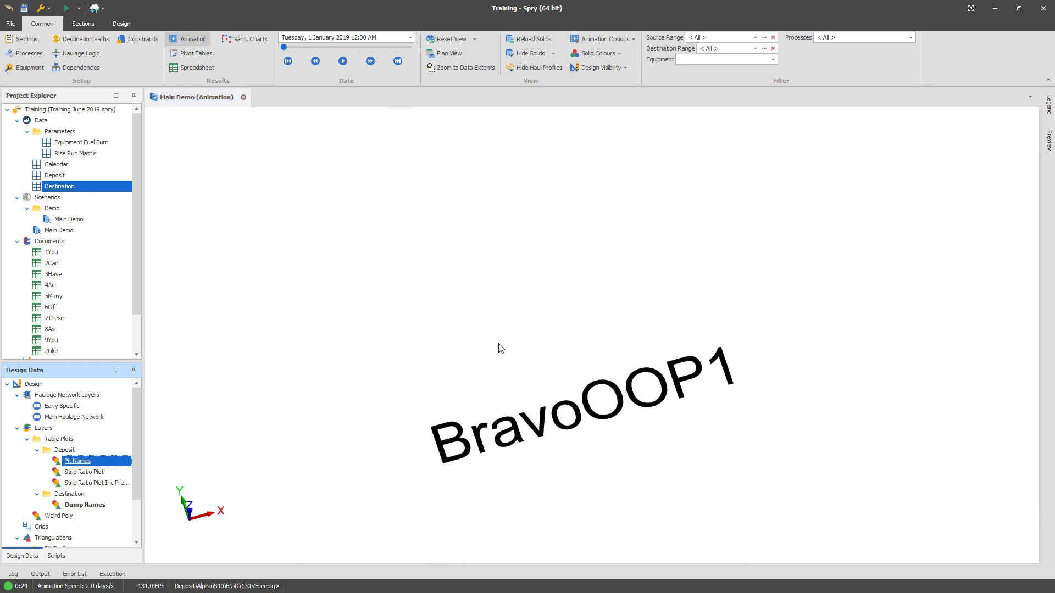
scroll(536, 357, "down", 5)
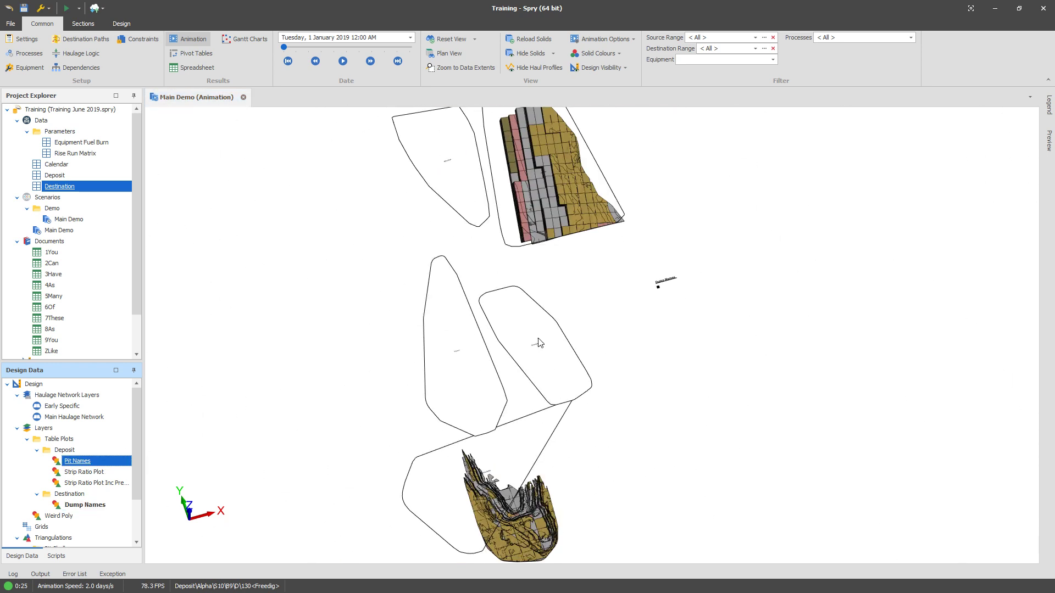
middle_click_drag(532, 495, 516, 467)
scroll(488, 382, "up", 6)
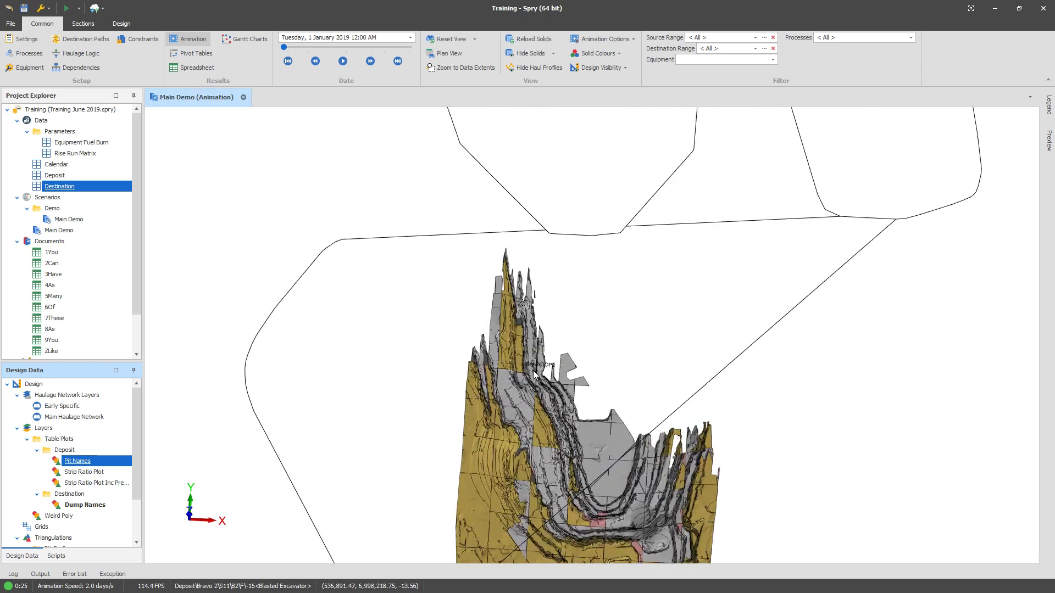
Step: Make the destination dump solids visible in the animation view
scroll(522, 420, "down", 2)
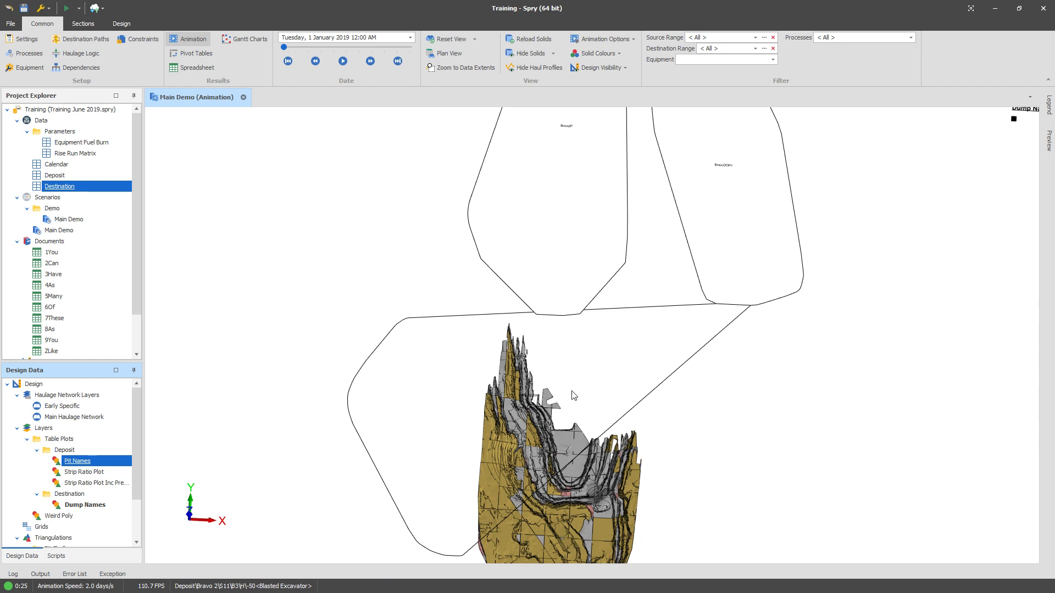
middle_click_drag(728, 328, 706, 360)
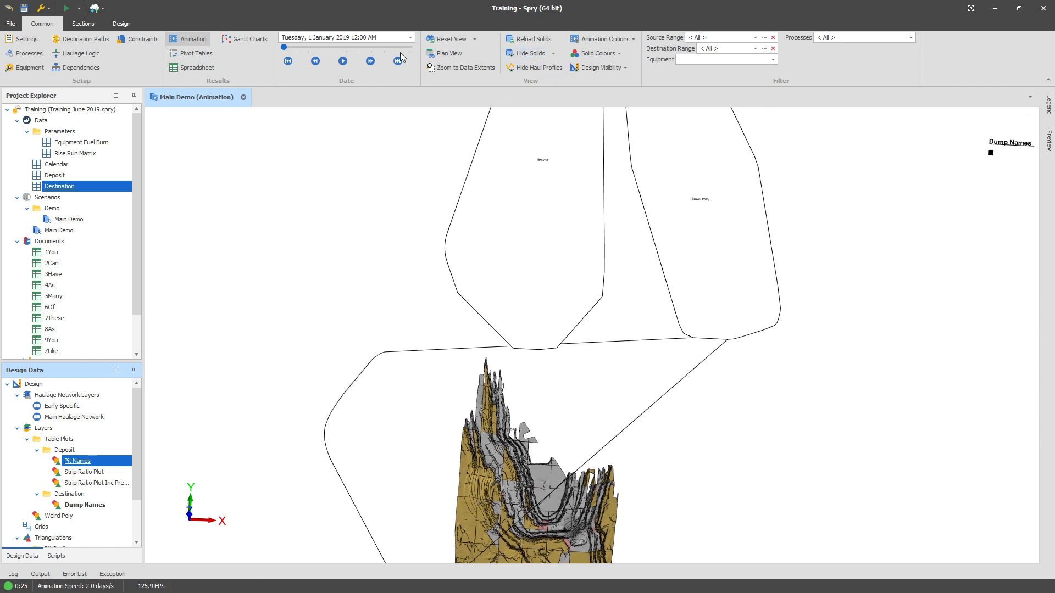
left_click(554, 55)
left_click(421, 164)
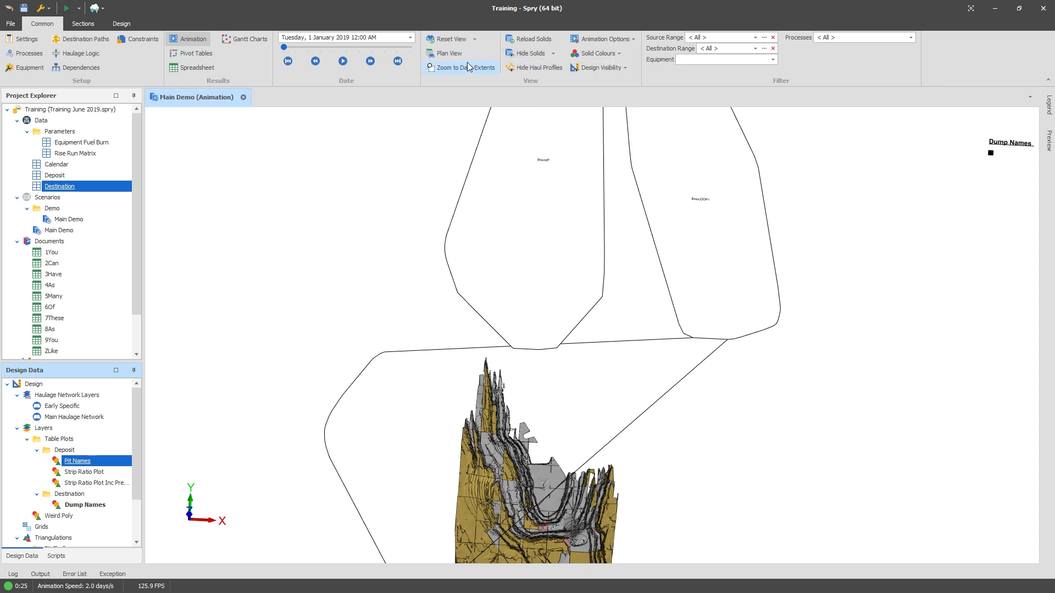
left_click(553, 54)
left_click(605, 127)
scroll(707, 353, "up", 5)
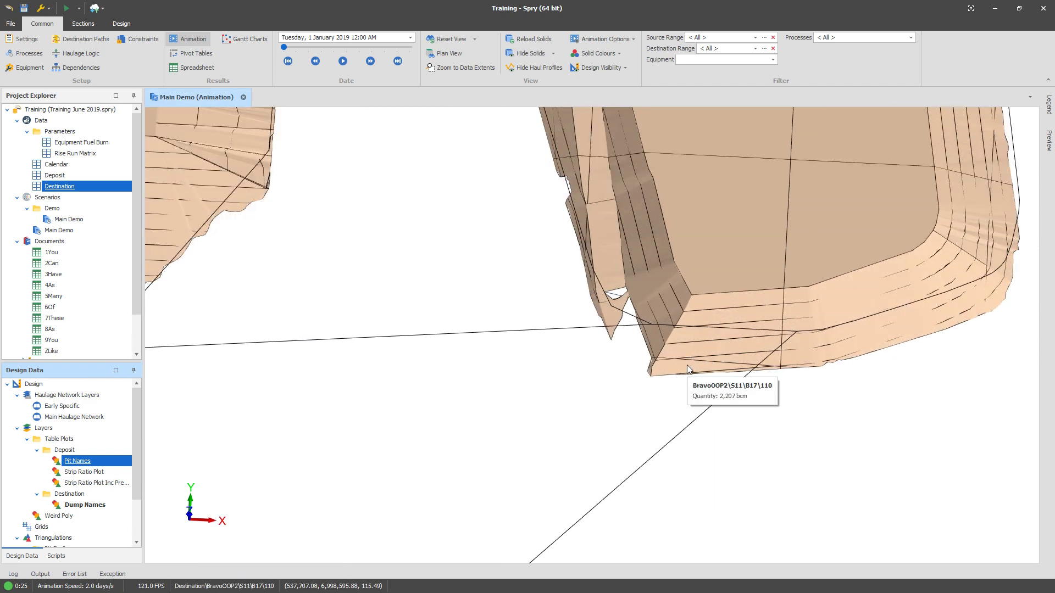
middle_click_drag(687, 365, 652, 370)
scroll(652, 370, "down", 2)
mouse_move(661, 365)
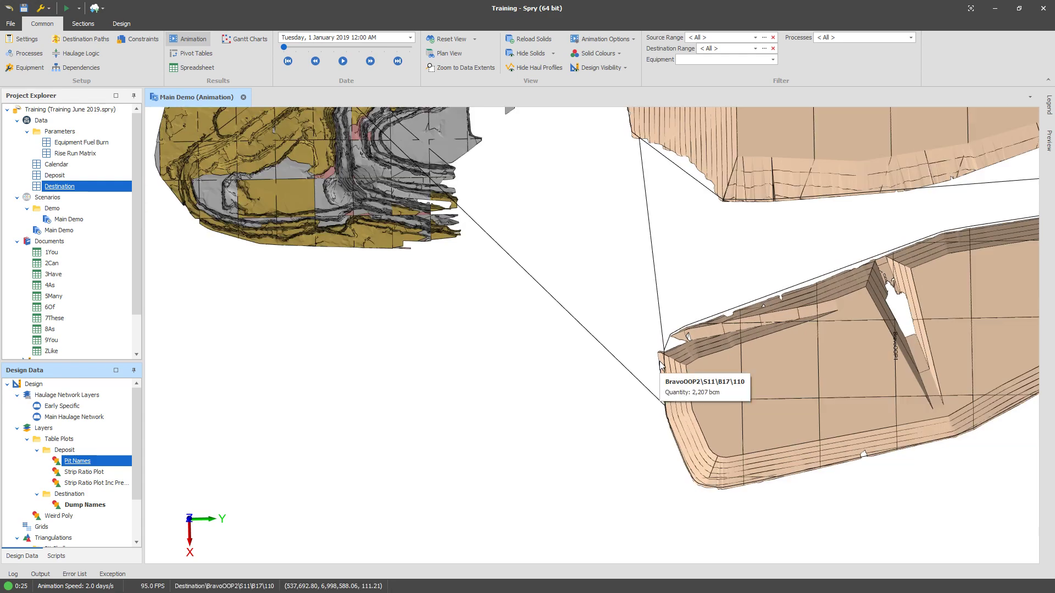
middle_click_drag(661, 365, 539, 262)
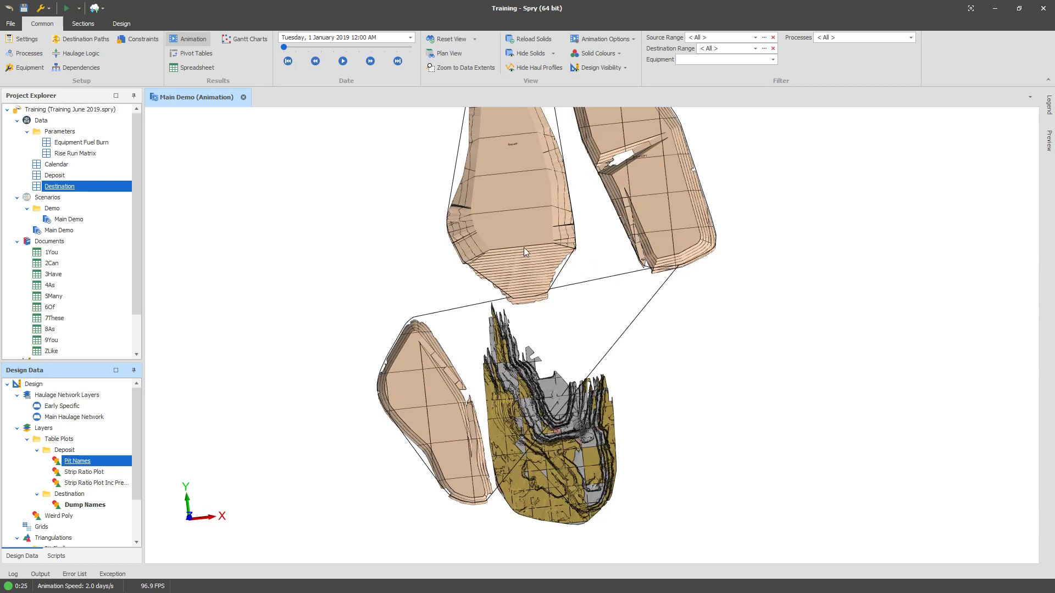
Step: Copy the destination node name of a dump solid to the clipboard
right_click(47, 189)
key("Escape")
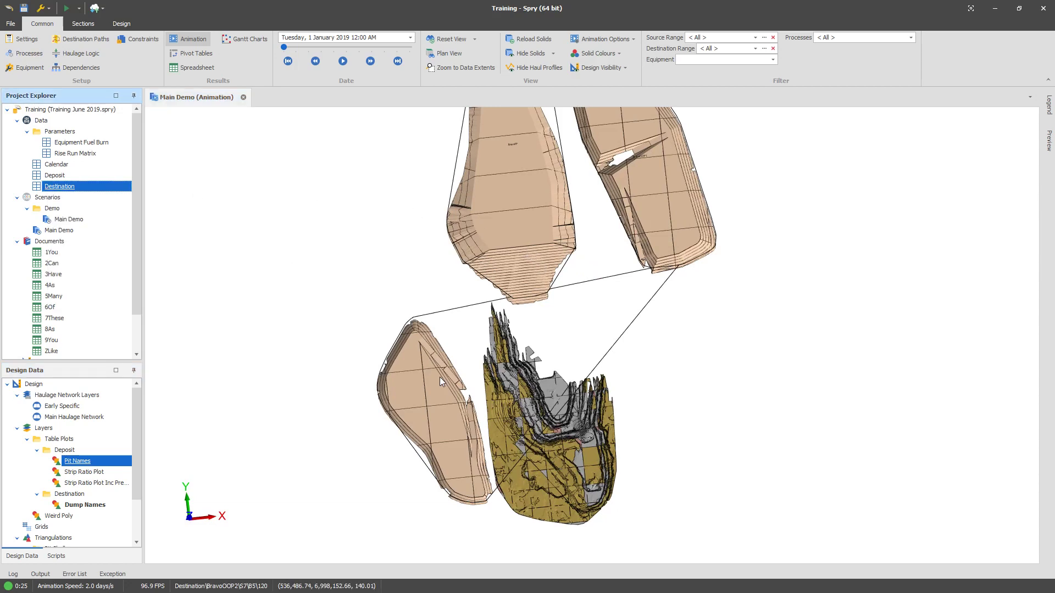
mouse_move(440, 377)
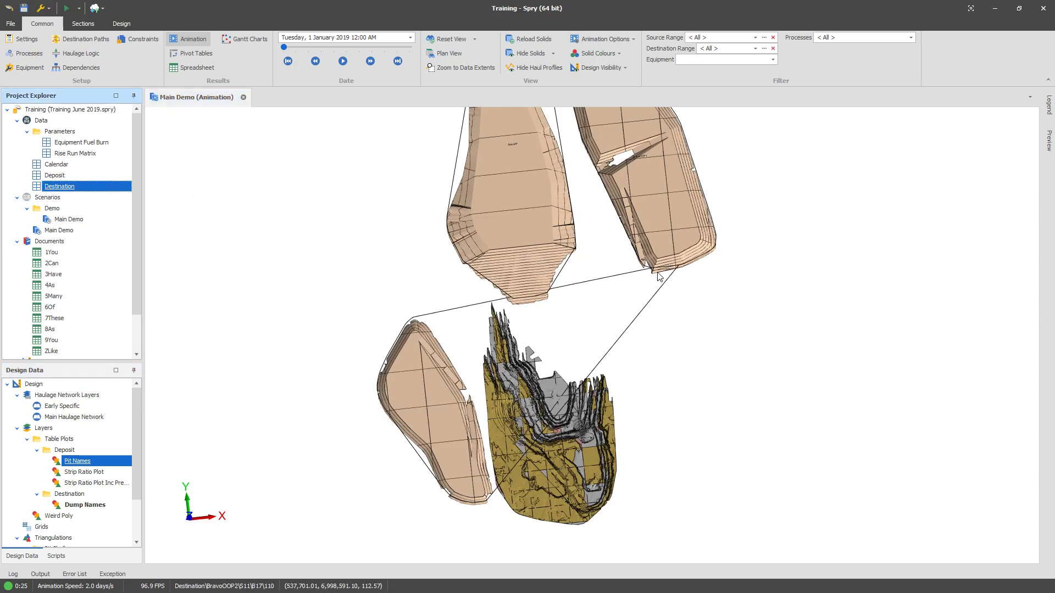
mouse_move(641, 277)
mouse_move(409, 386)
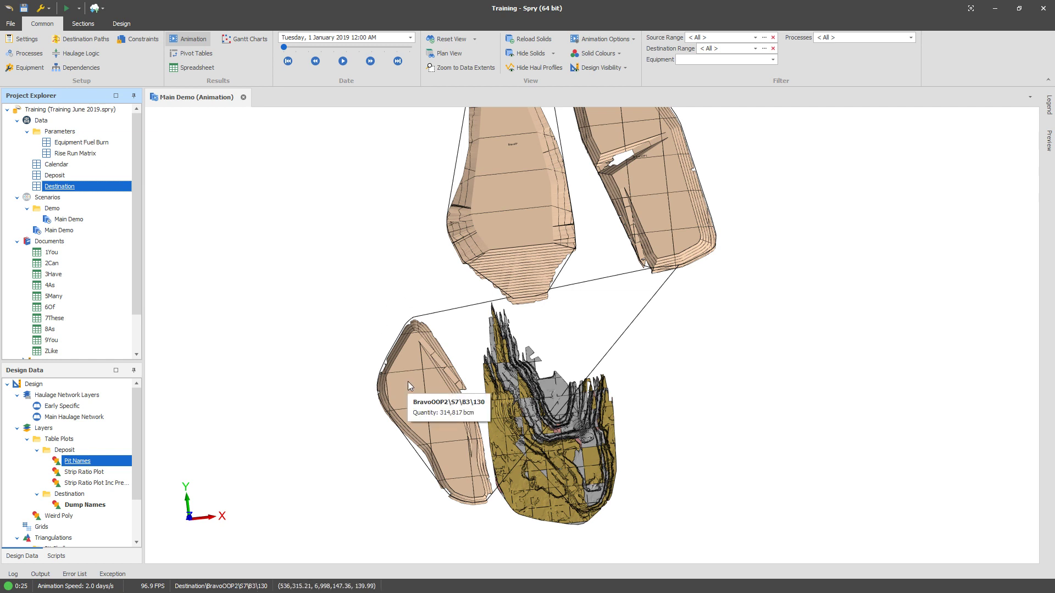
left_click(408, 383)
right_click(410, 383)
mouse_move(447, 389)
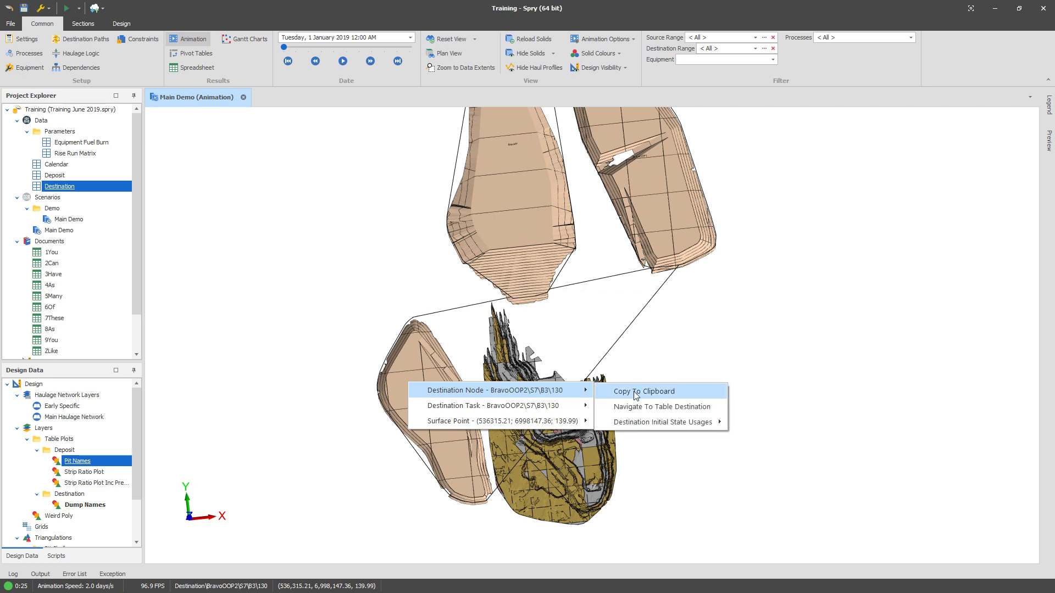
left_click(634, 393)
Step: Open the table plots setup for the Destination table
right_click(76, 192)
mouse_move(139, 218)
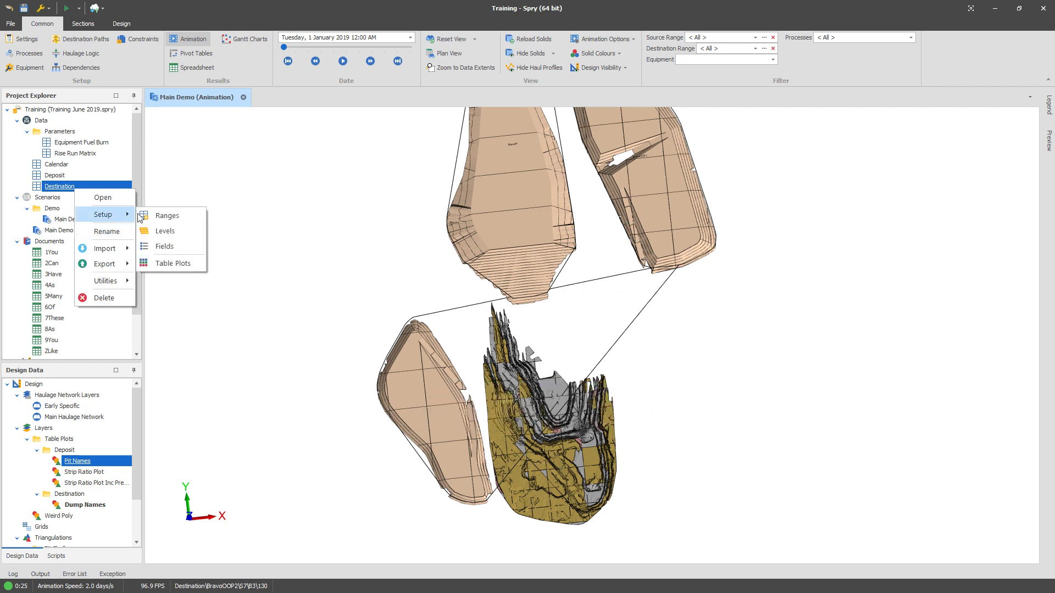
left_click(177, 264)
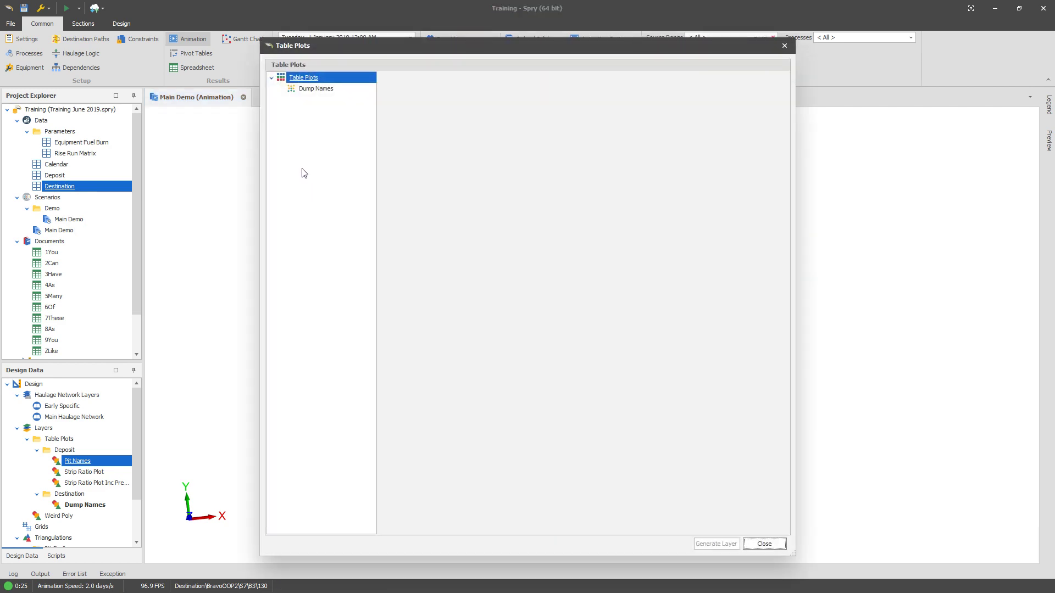
Step: Start generating plotting polygons and set the scan range inline to BravoOOP2\S1-S10
right_click(309, 77)
left_click(368, 168)
left_click(467, 203)
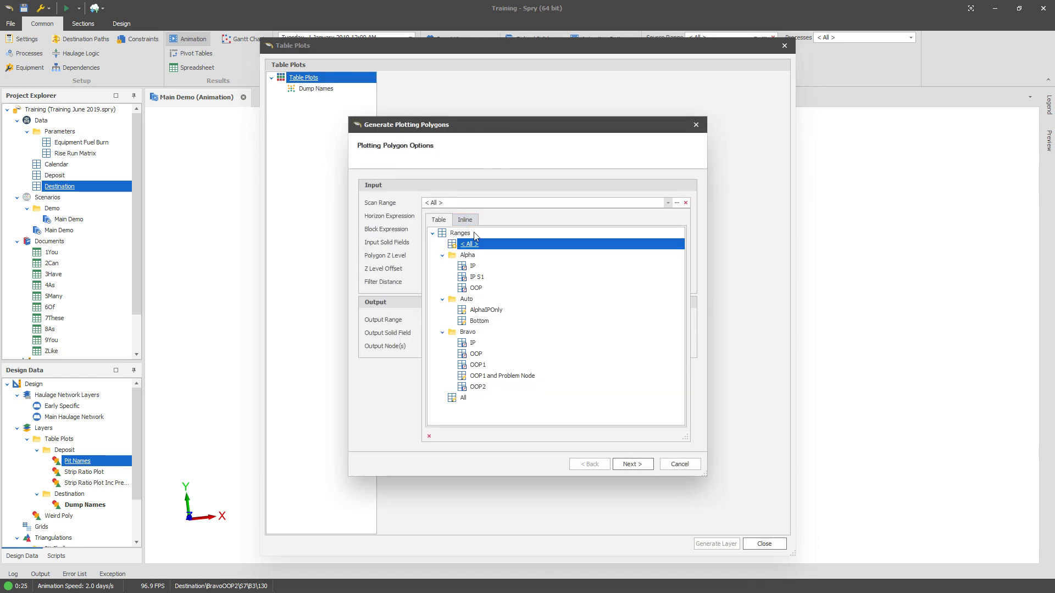
left_click(465, 219)
key("ctrl+v")
left_click_drag(543, 238, 505, 237)
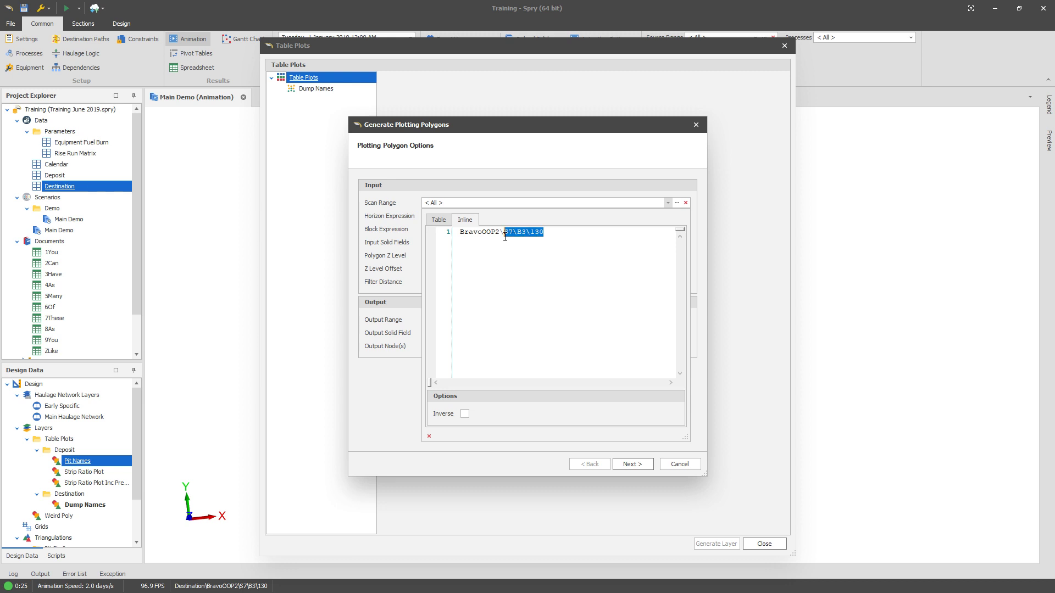
key("BackSpace")
key("BackSpace")
type("\\")
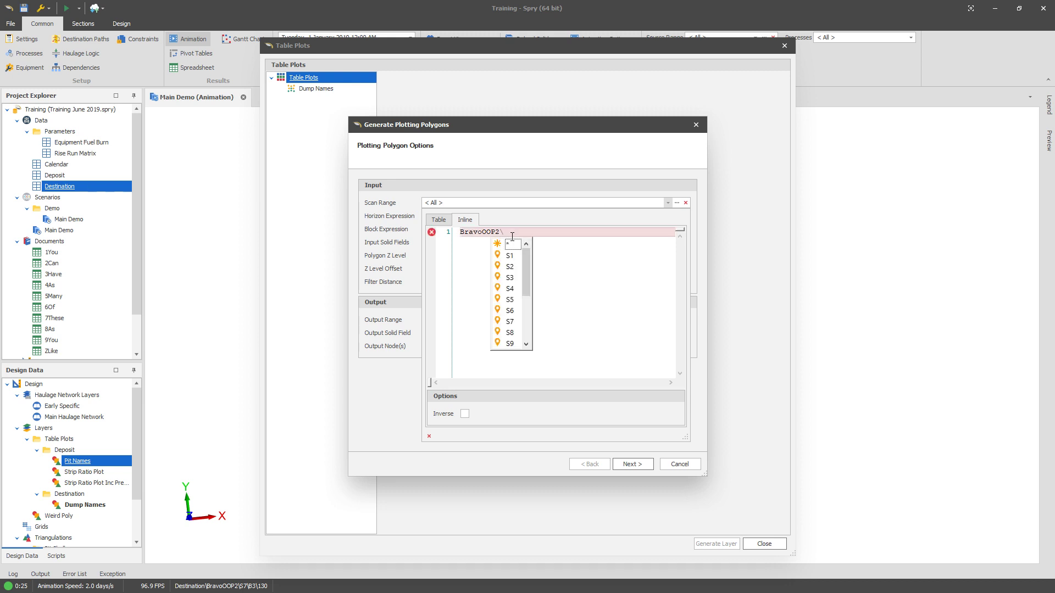
key("Down")
key("Return")
type("-")
key("Page_Down")
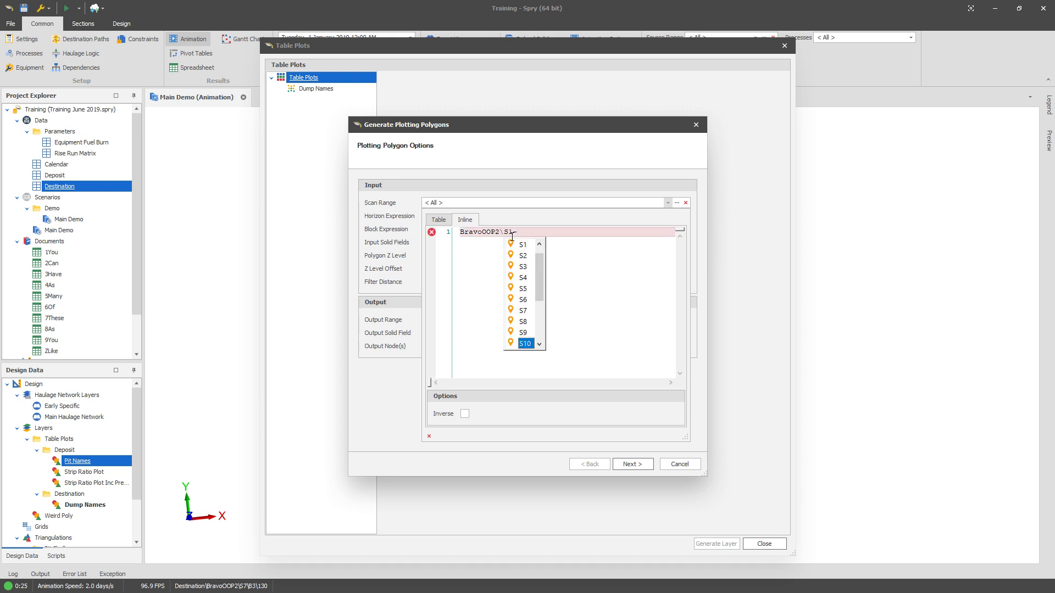
key("Return")
left_click(380, 282)
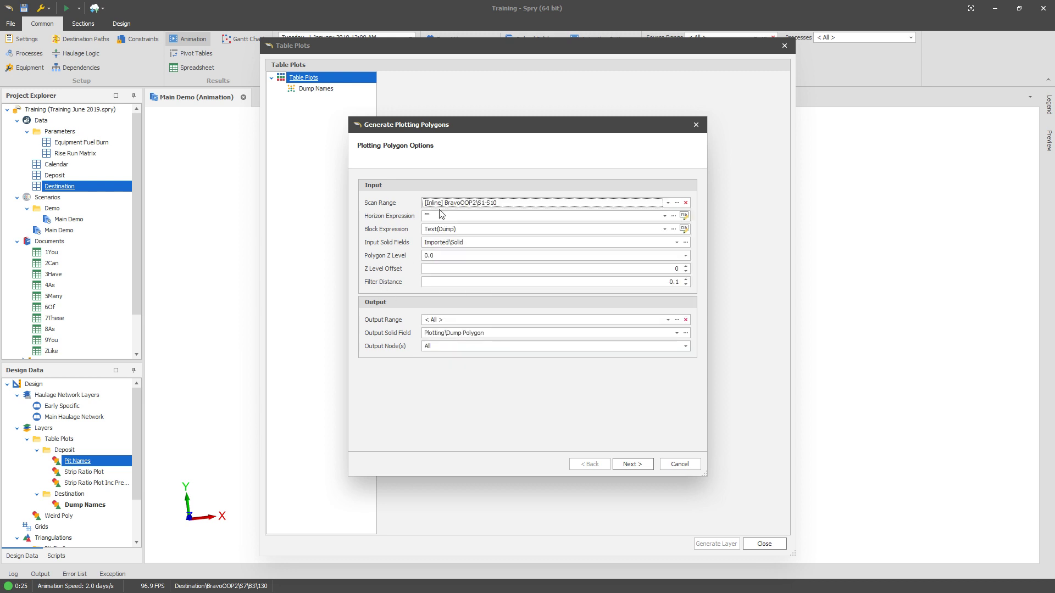
Step: Proceed through the group order and finish generating the plotting polygons
left_click(640, 467)
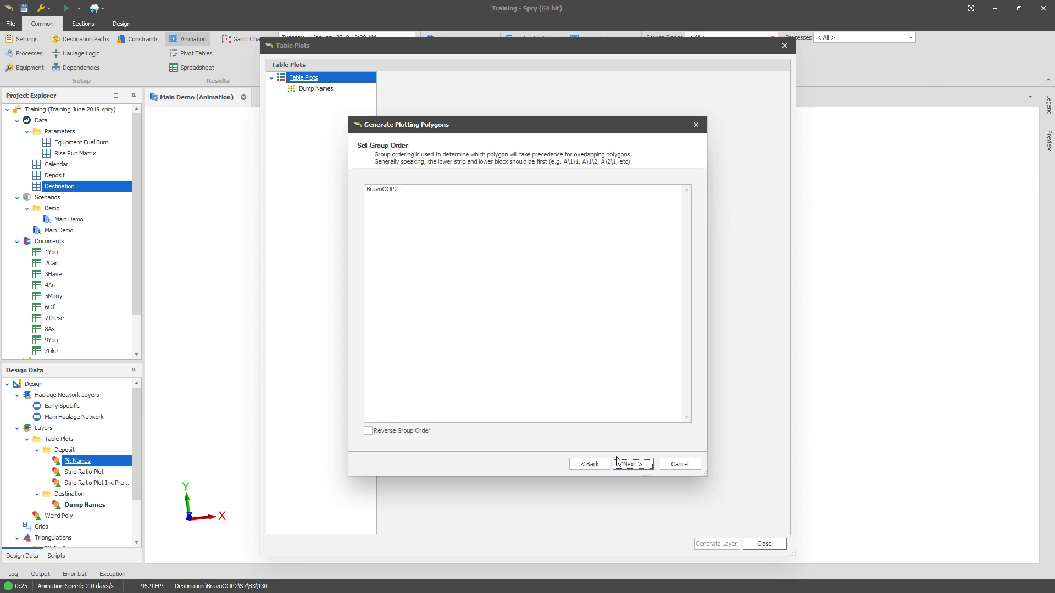
left_click(633, 465)
left_click(632, 465)
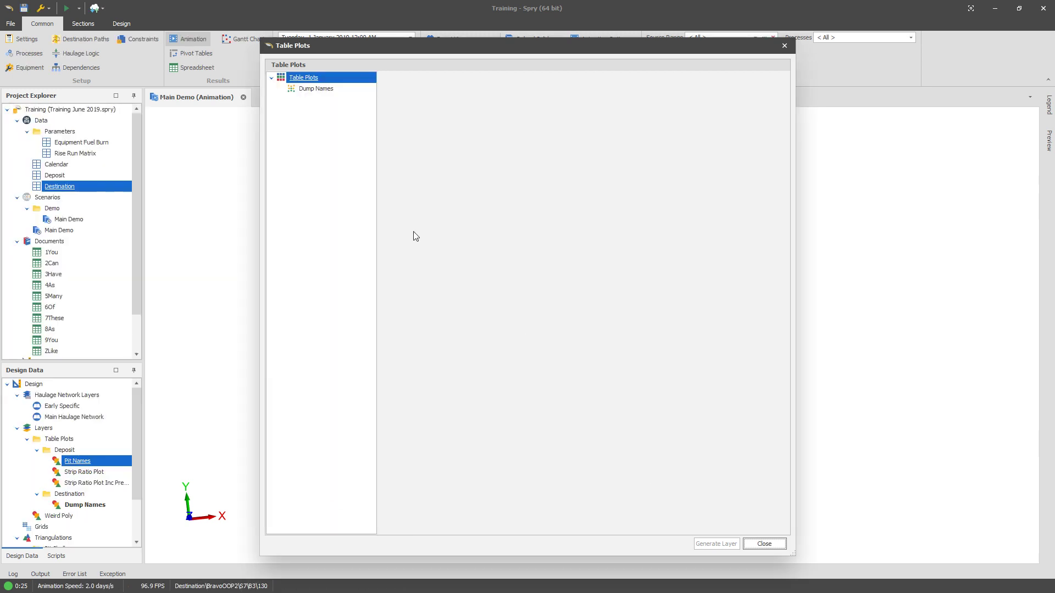
Step: Start generating plotting polygons again with an inline inverse scan range of BravoOOP2\S11
right_click(332, 93)
left_click(366, 106)
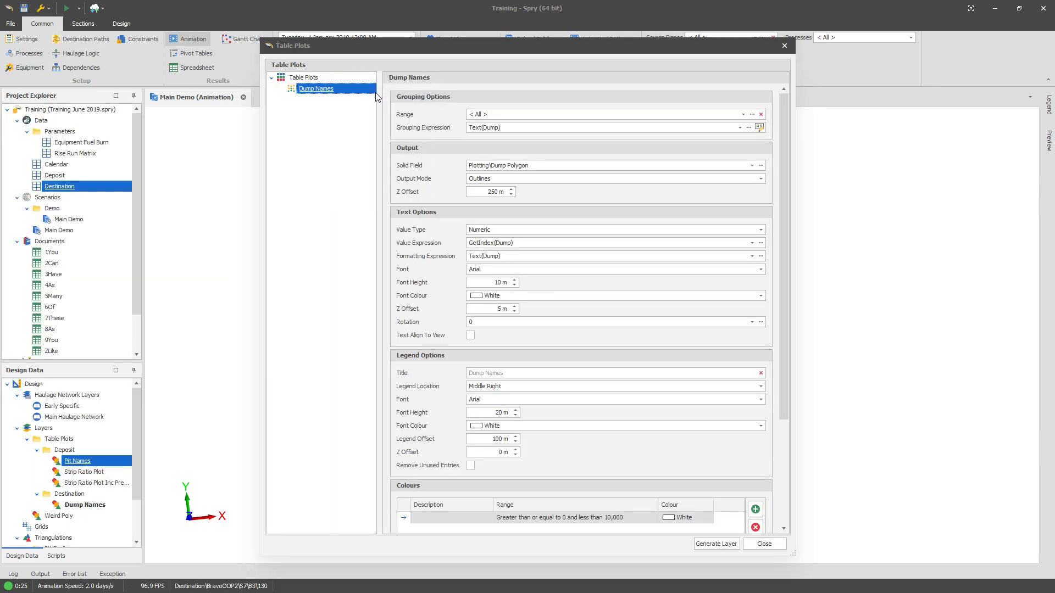
left_click_drag(390, 51, 670, 87)
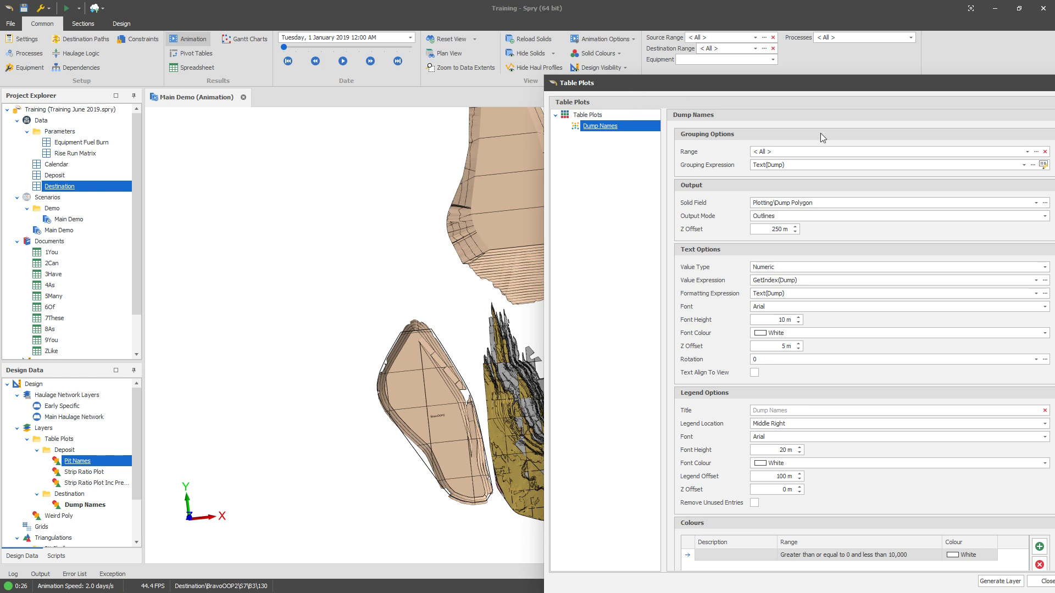
right_click(608, 115)
left_click(671, 206)
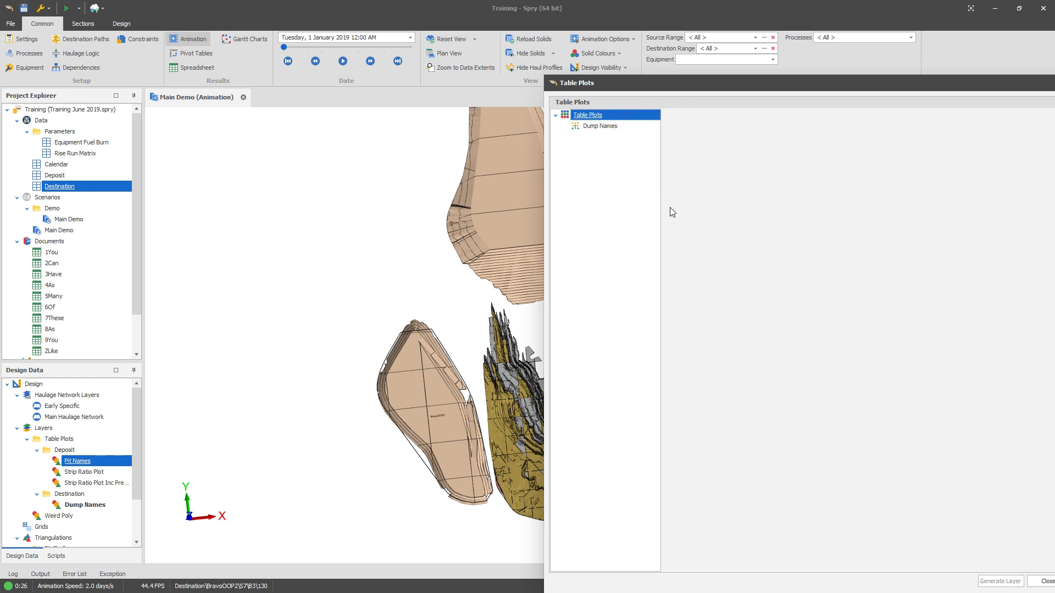
left_click(451, 323)
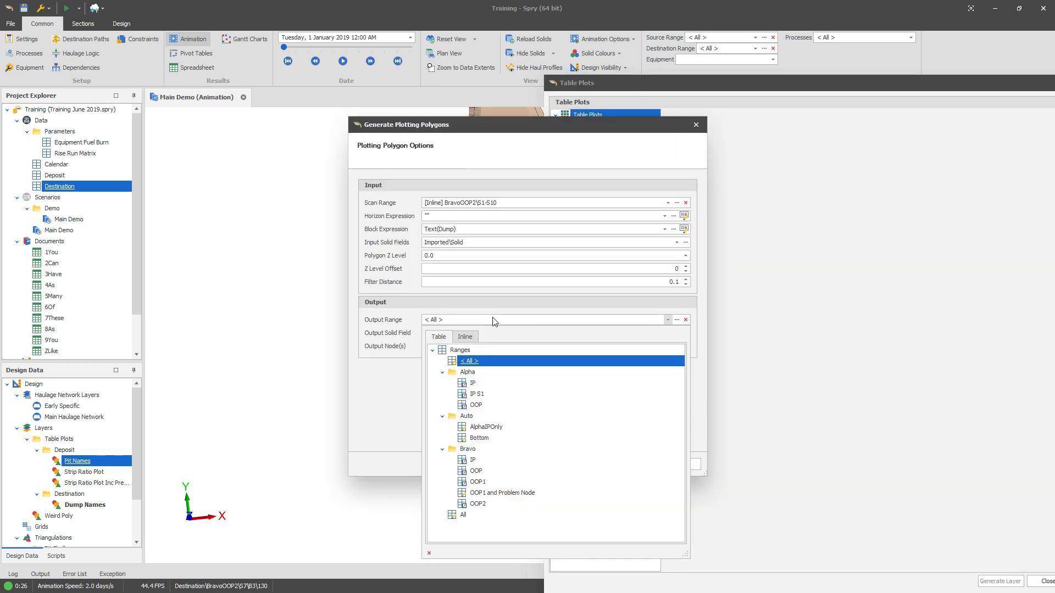
left_click(504, 320)
left_click(479, 207)
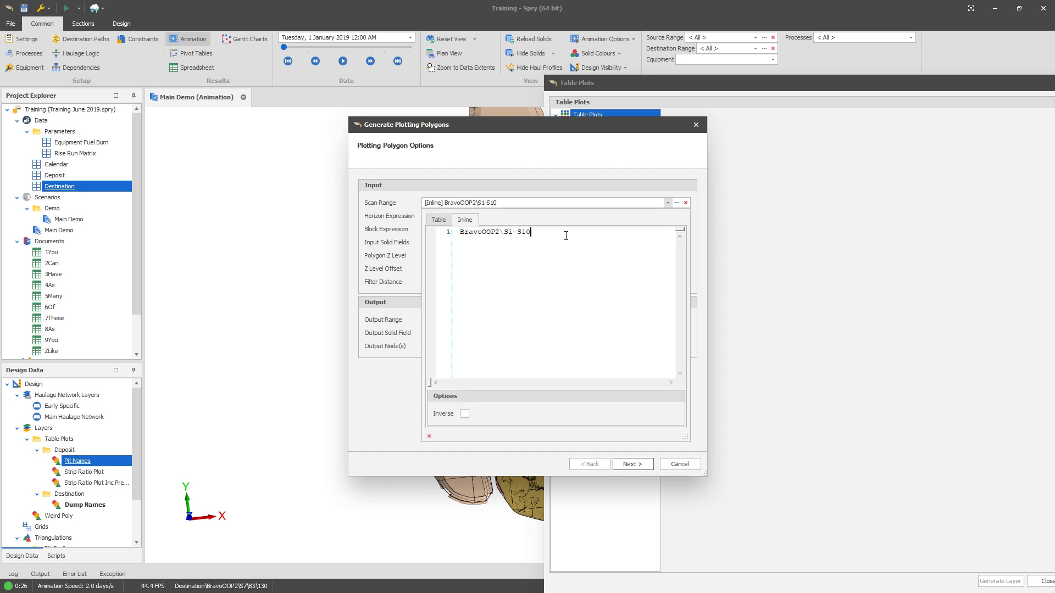
type("1")
left_click_drag(535, 247, 459, 242)
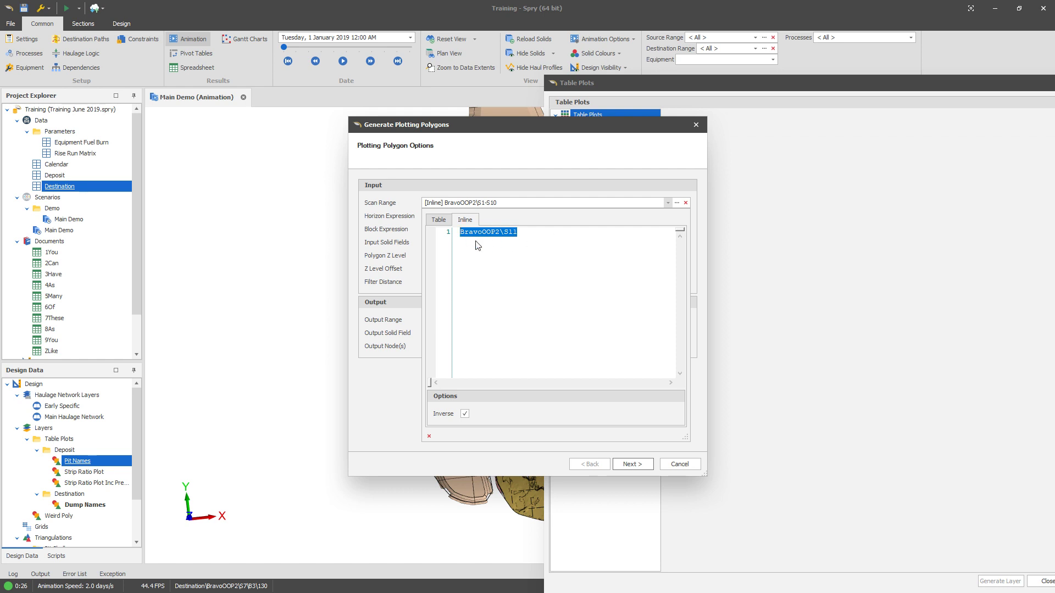
left_click(383, 402)
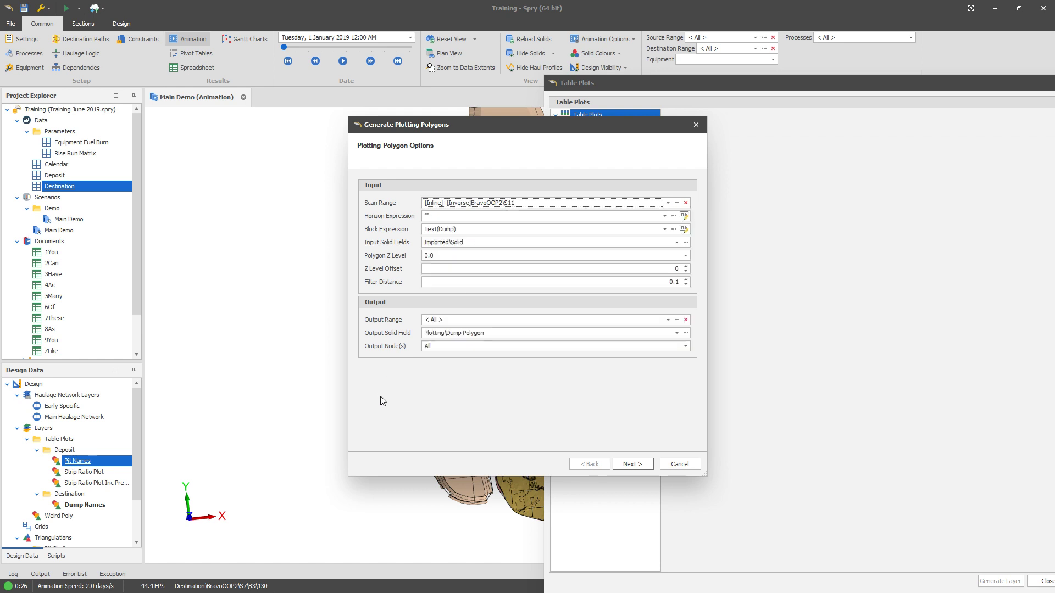
Step: Proceed through the group order and finish generating the new plotting polygons
left_click(632, 463)
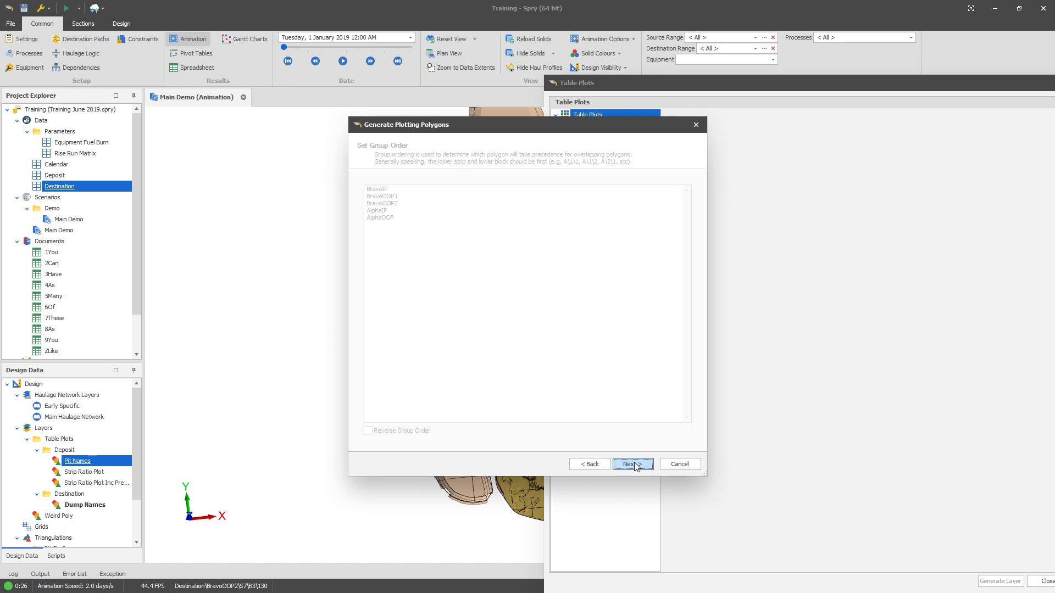
left_click(632, 464)
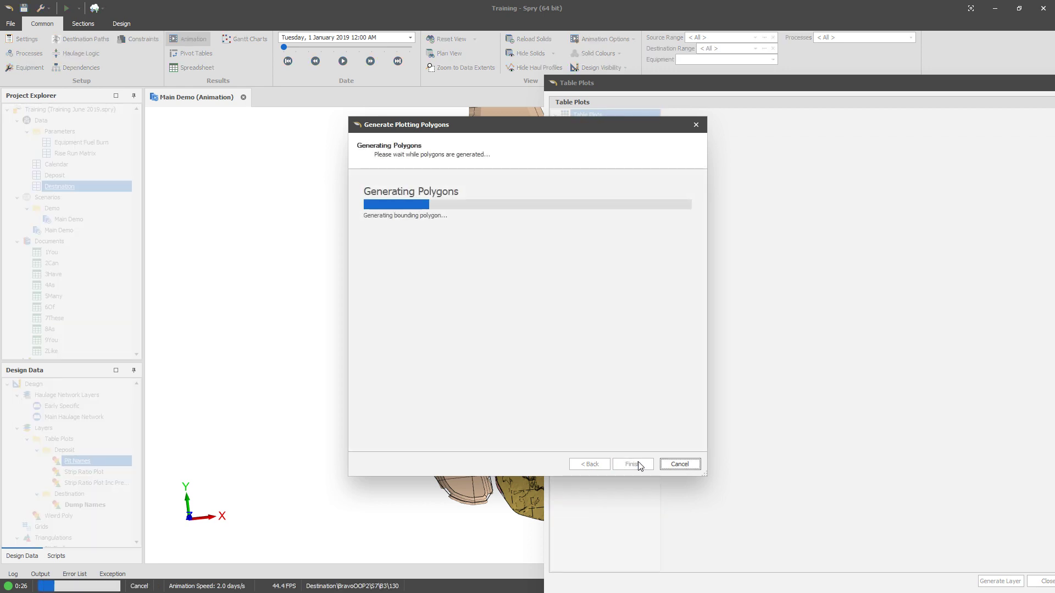
left_click(633, 464)
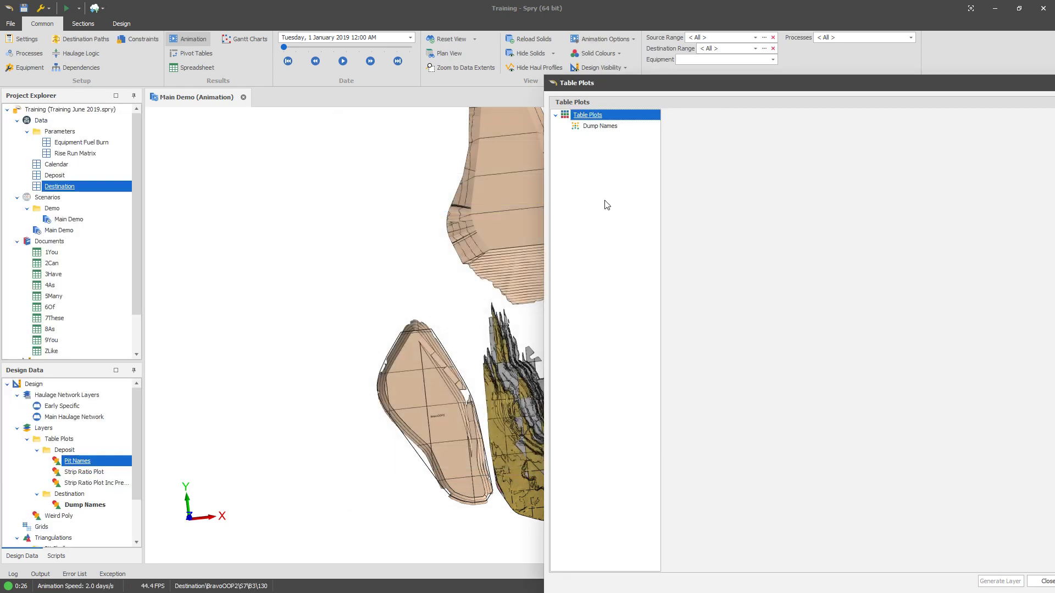
Step: Delete the existing colour range entry from the Dump Names table plot
right_click(616, 131)
left_click(646, 135)
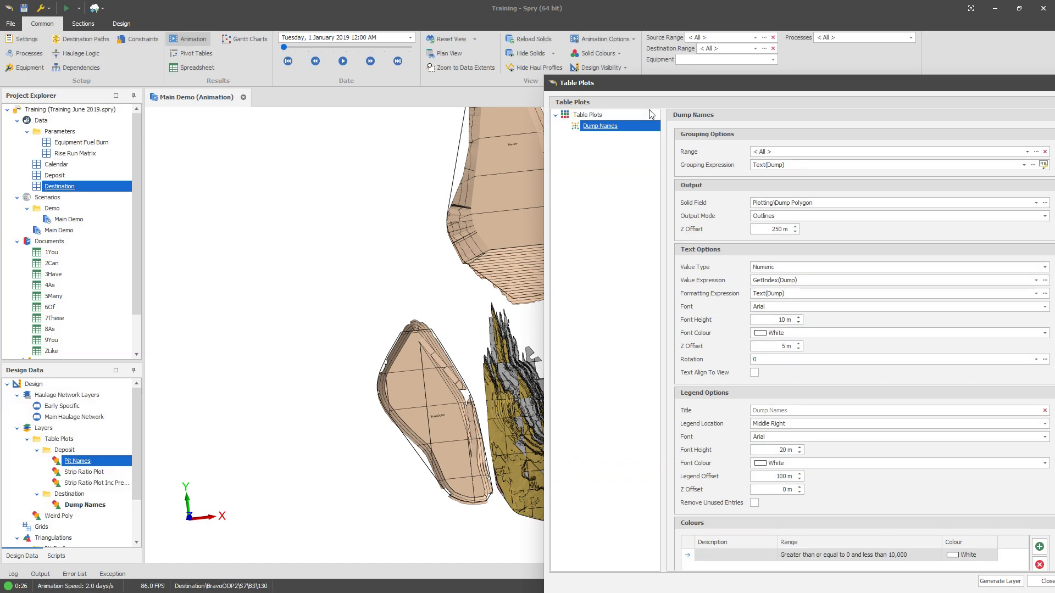
left_click_drag(663, 88, 374, 53)
scroll(763, 384, "down", 5)
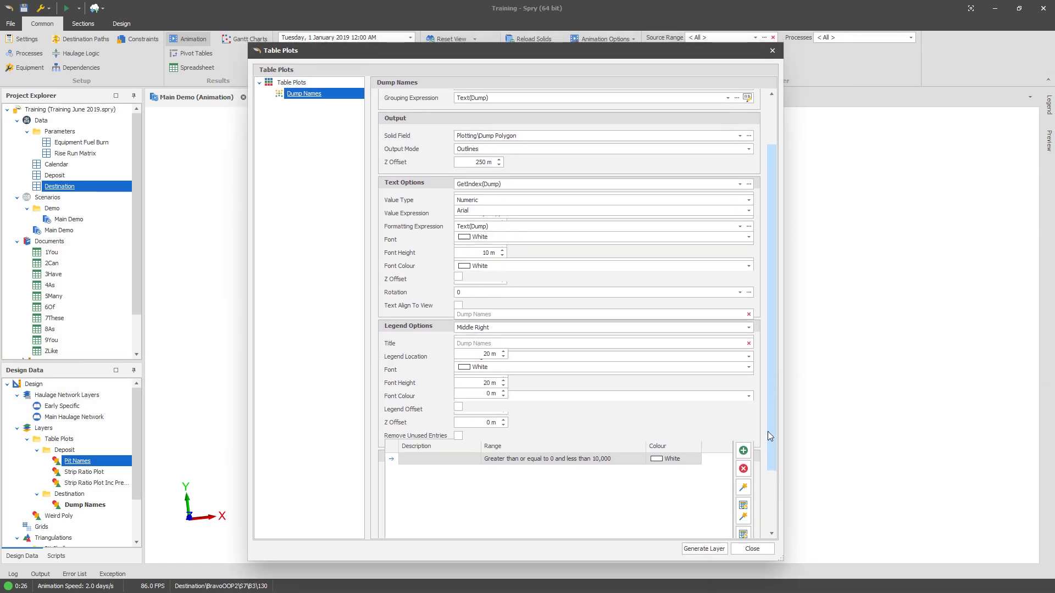
left_click(566, 394)
left_click(743, 403)
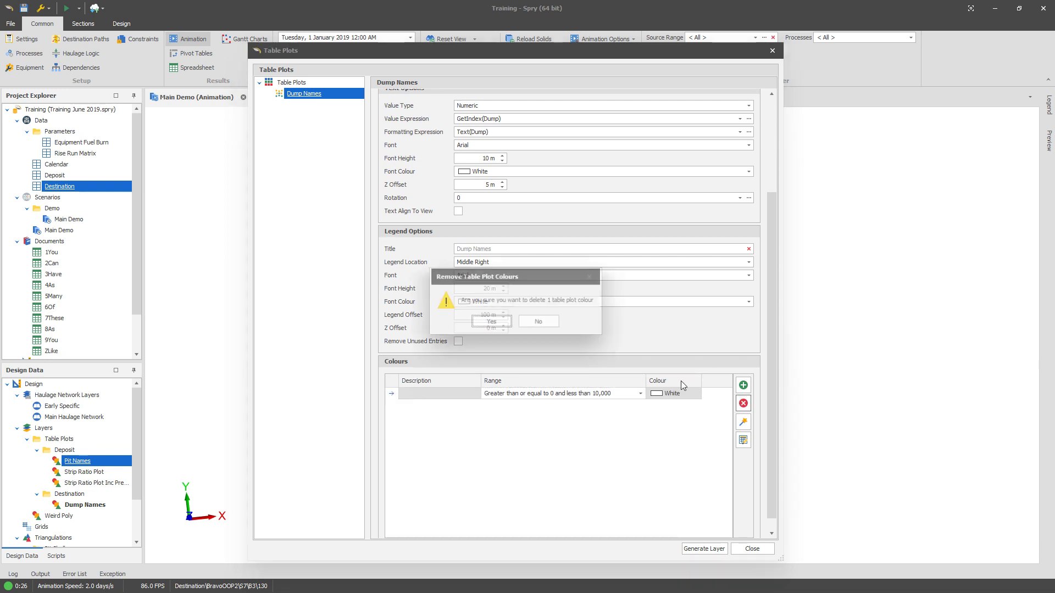
left_click(482, 321)
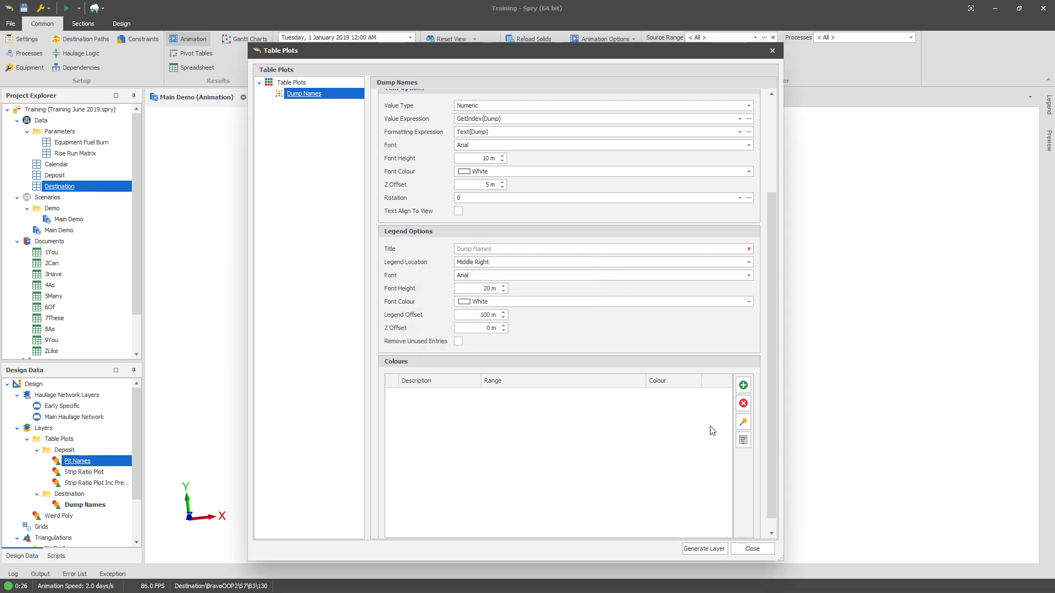
Step: Create colour ranges with the colour wizard from 0 to 4, red to lime
left_click(743, 423)
left_click(574, 284)
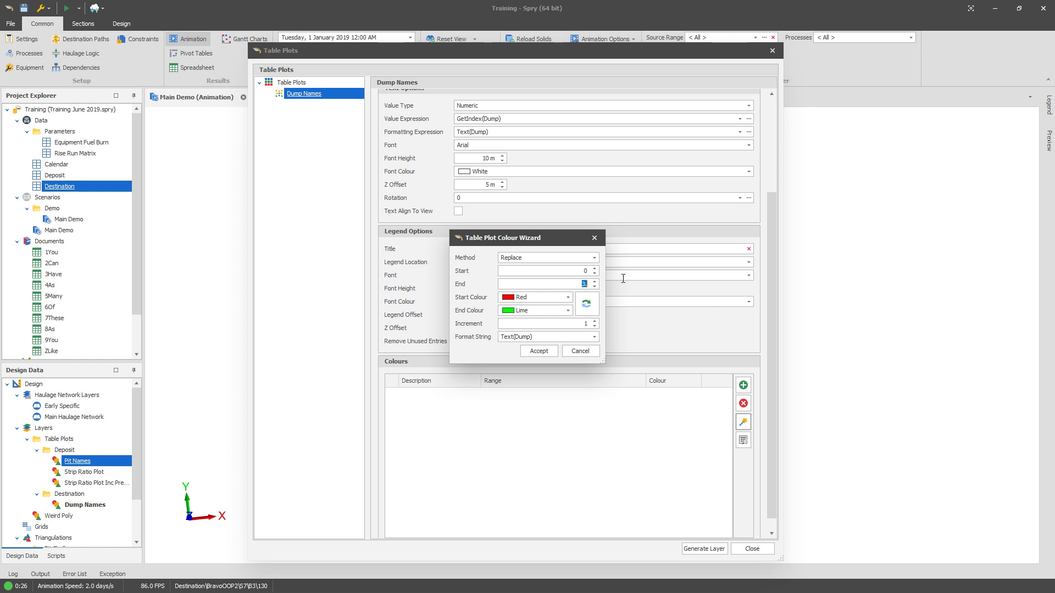
type("4")
left_click(539, 351)
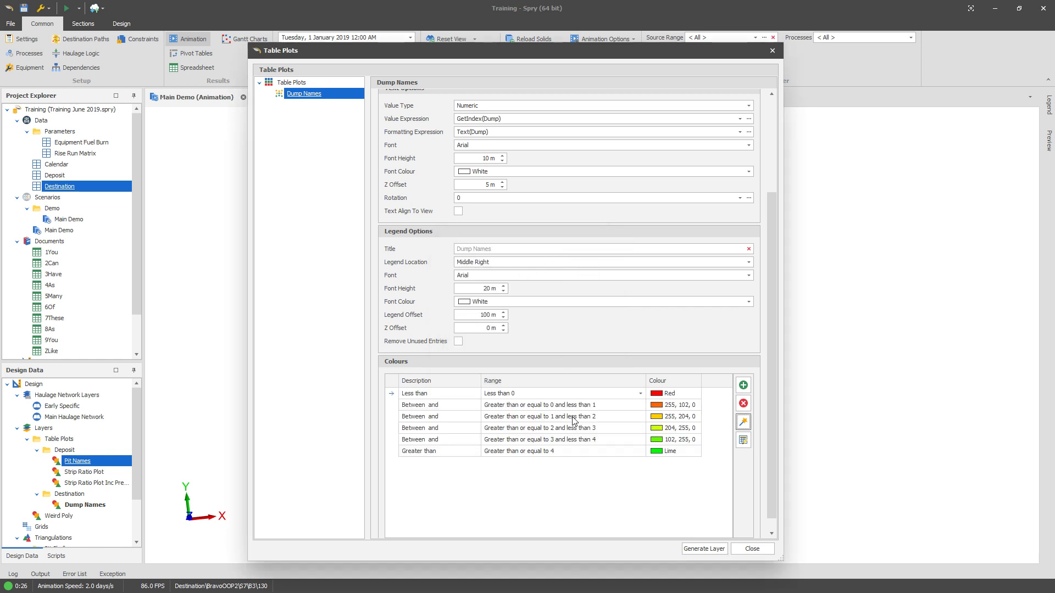
Step: Apply the Accent Copy colour palette to all of the Dump Names colour ranges
right_click(581, 454)
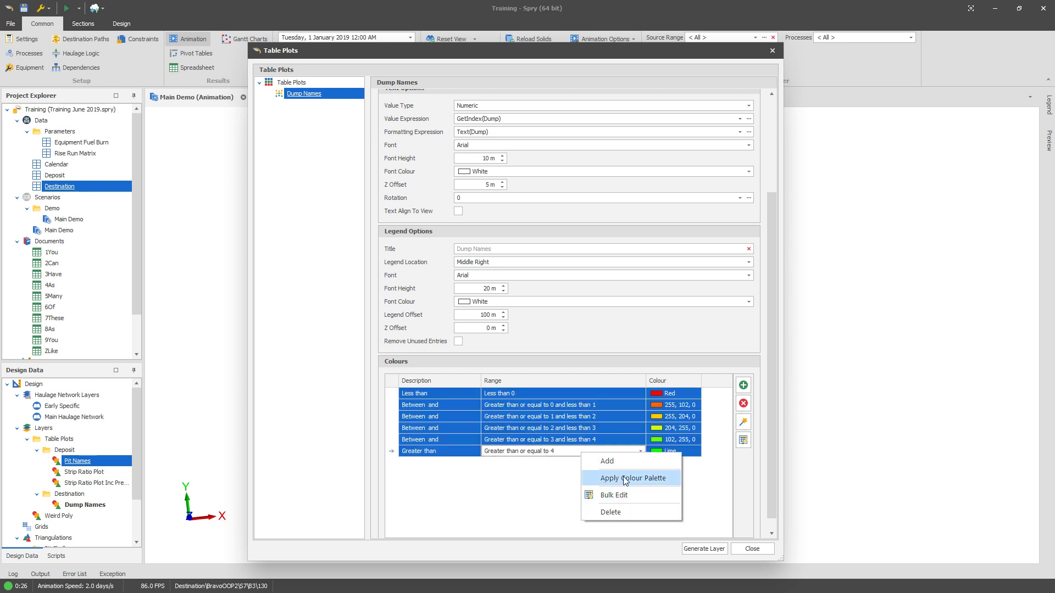
left_click(632, 480)
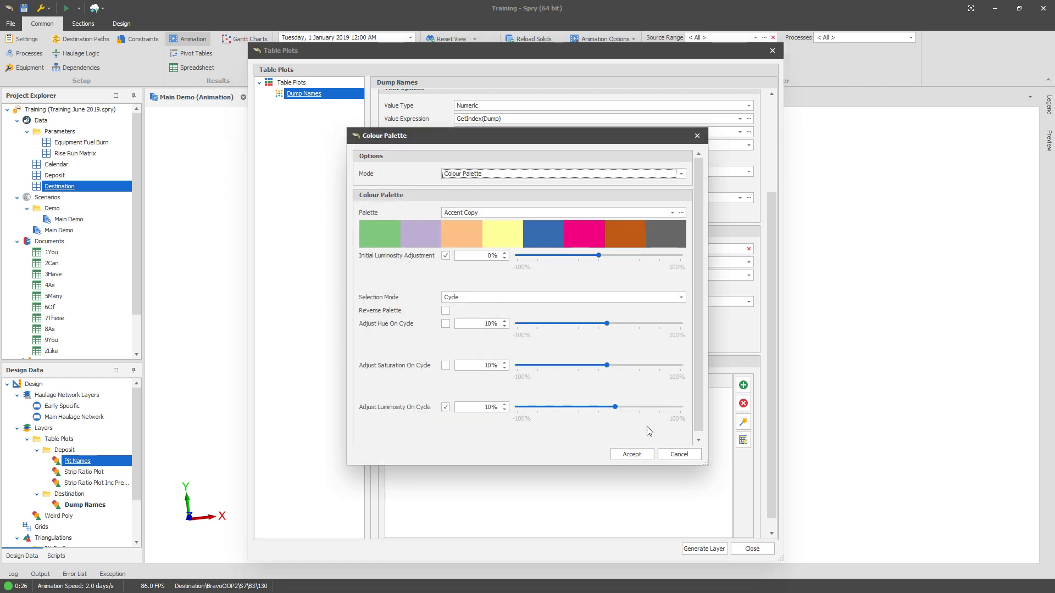
left_click(642, 451)
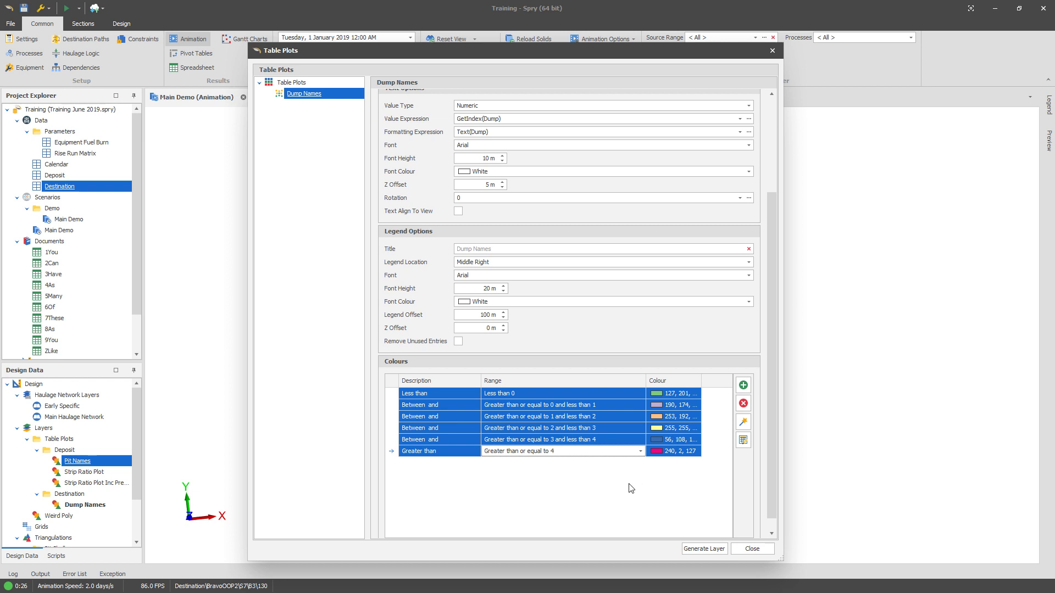
Step: Set the legend location to None and the label font height to 100 m, then generate the layer and close the dialog
left_click(480, 263)
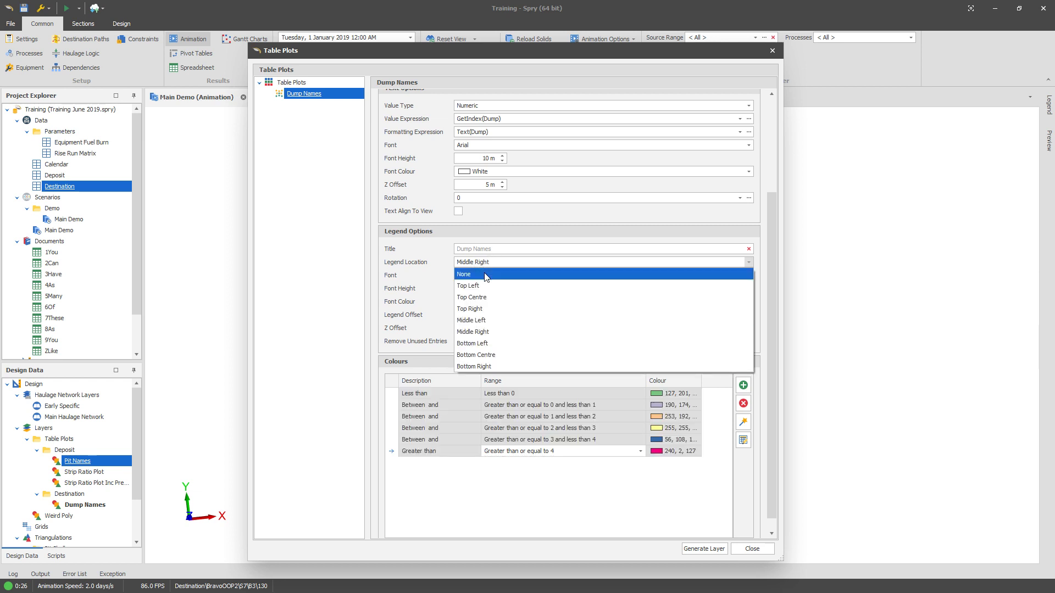
left_click(478, 273)
left_click_drag(771, 273, 776, 173)
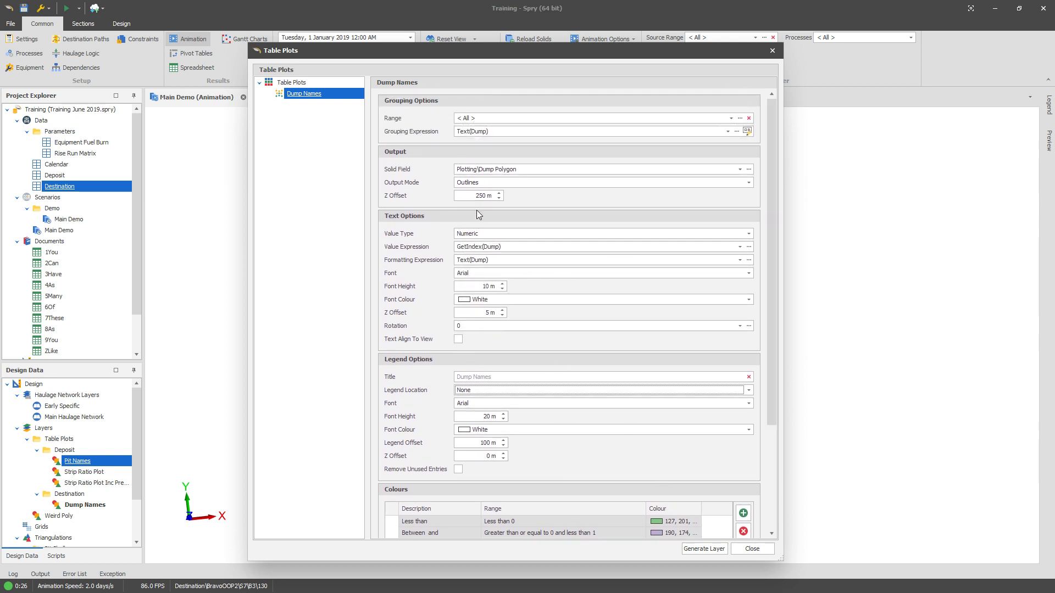
left_click(496, 284)
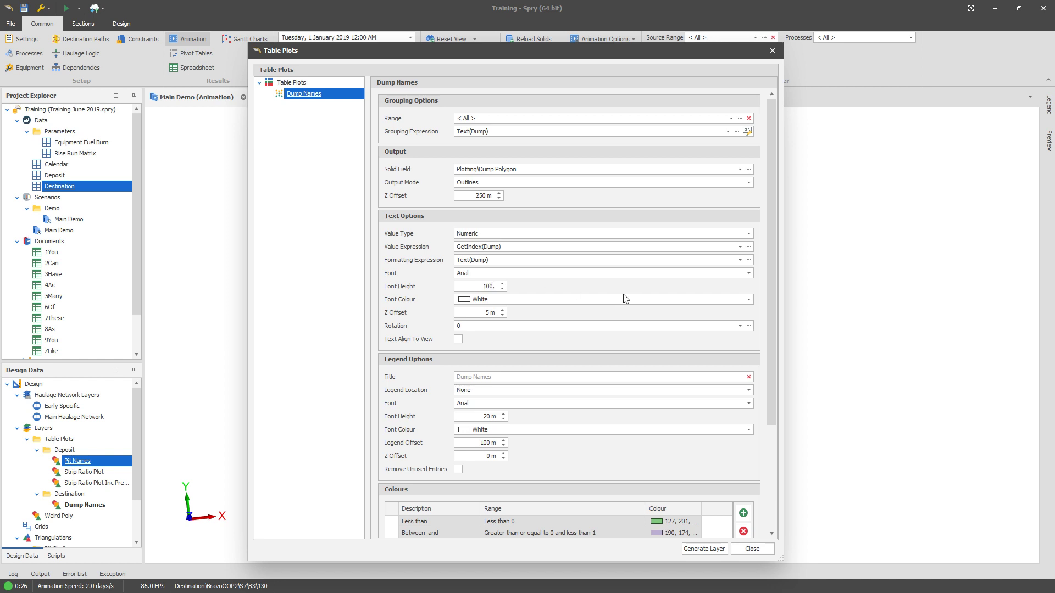
left_click(699, 549)
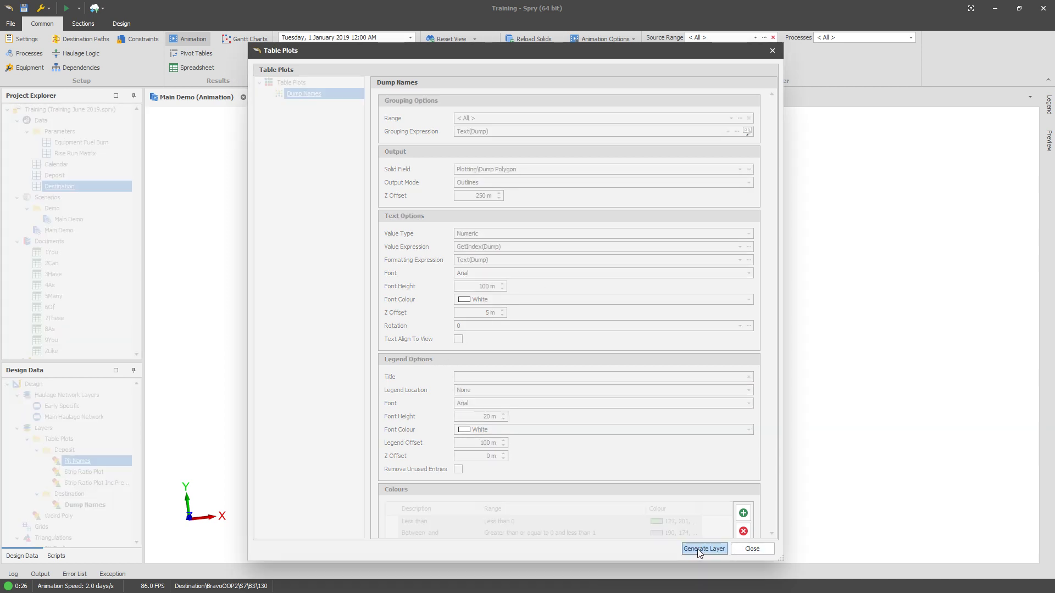
left_click(747, 550)
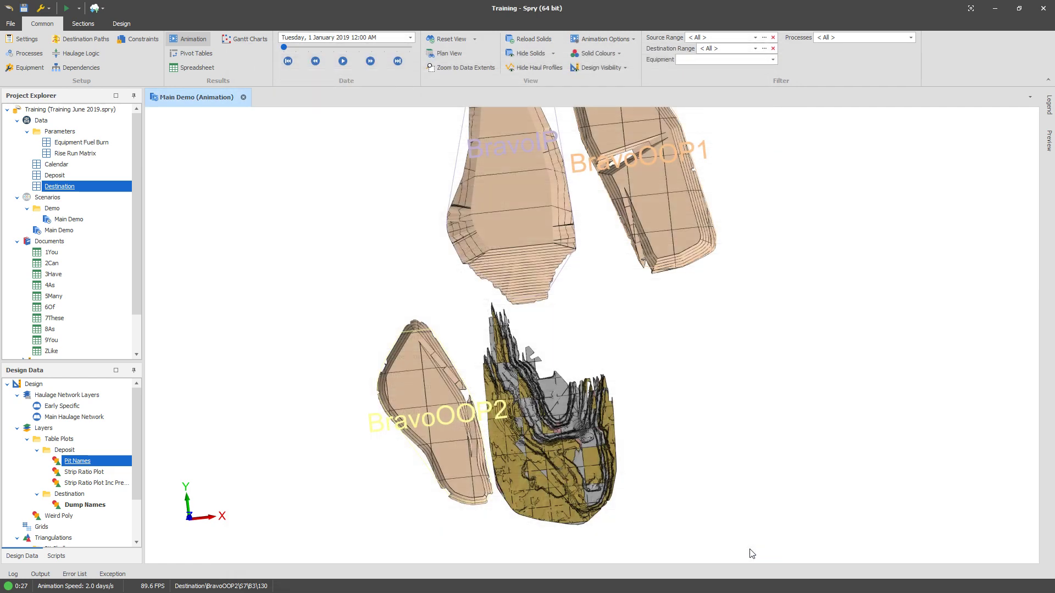
Step: Reopen the Dump Names table plot, set the label font height to 60 m, and generate the layer
mouse_move(584, 416)
middle_mouse_down()
mouse_move(541, 388)
mouse_move(566, 405)
middle_mouse_up()
scroll(588, 337, "down", 5)
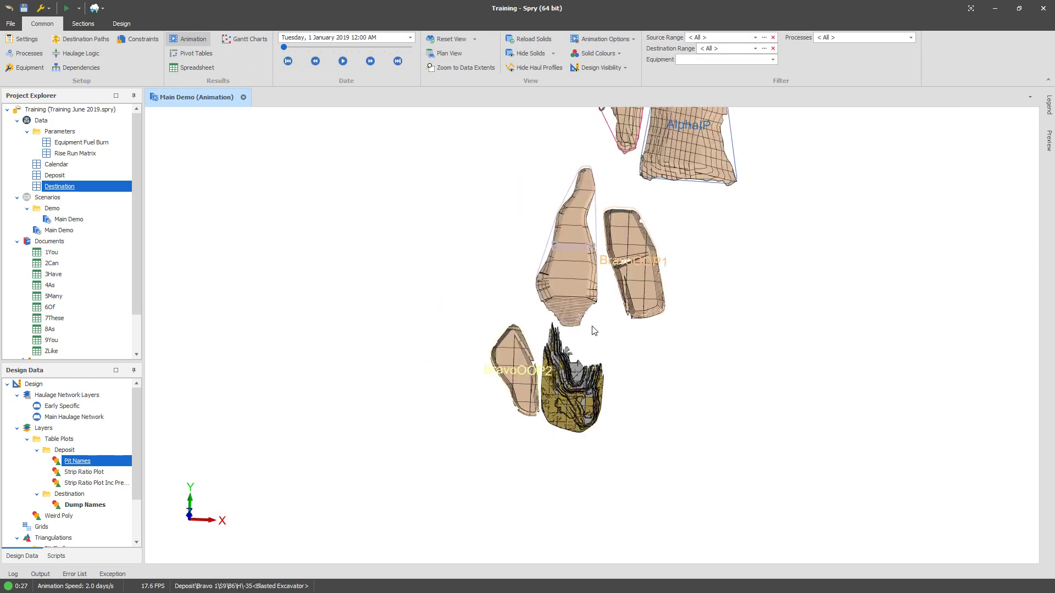
middle_click_drag(574, 292, 546, 377)
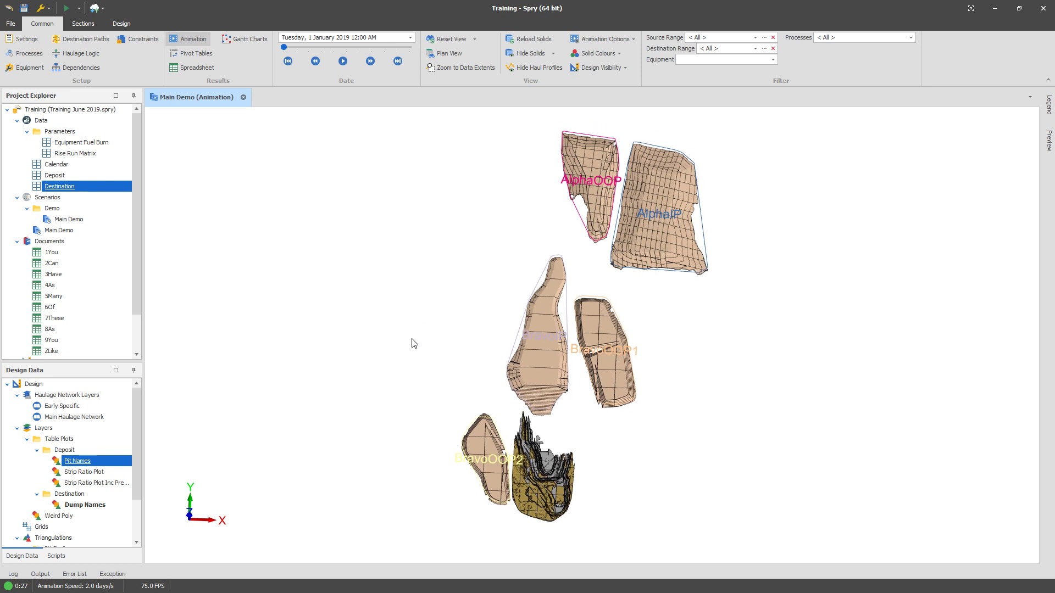
right_click(76, 192)
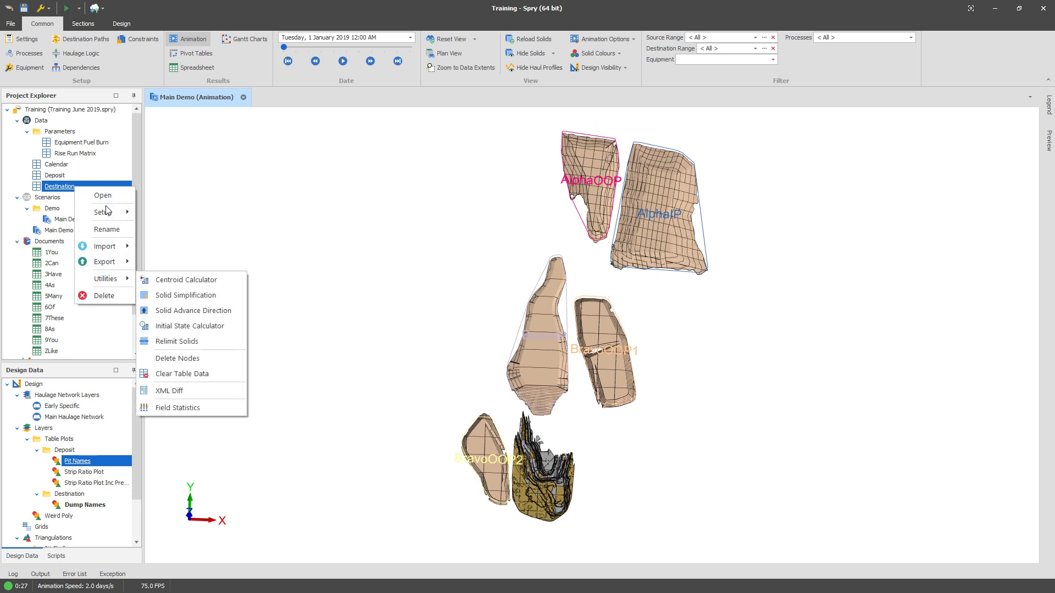
mouse_move(109, 213)
left_click(201, 261)
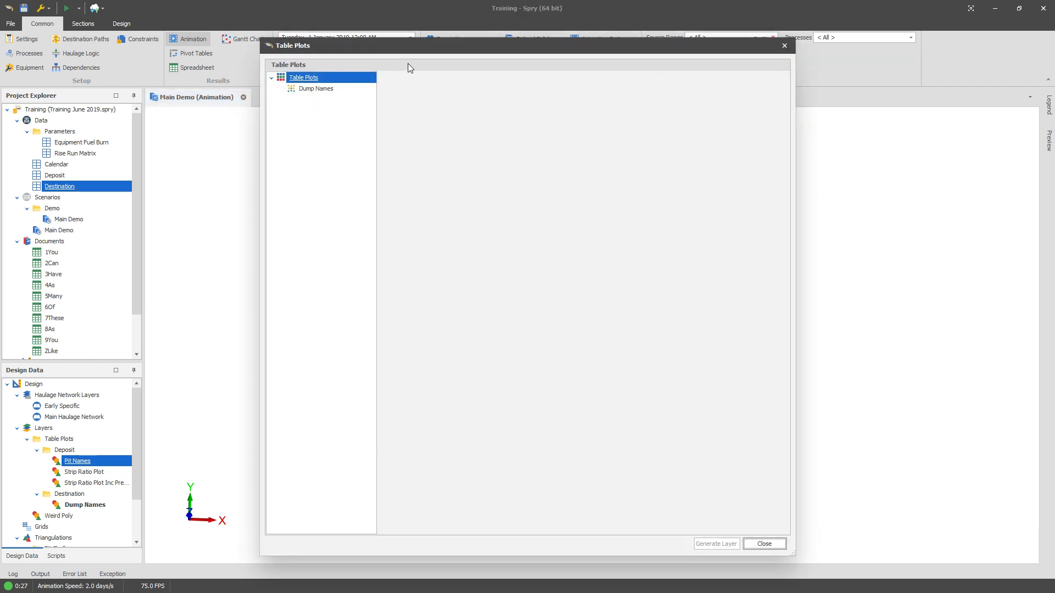
left_click_drag(407, 45, 157, 46)
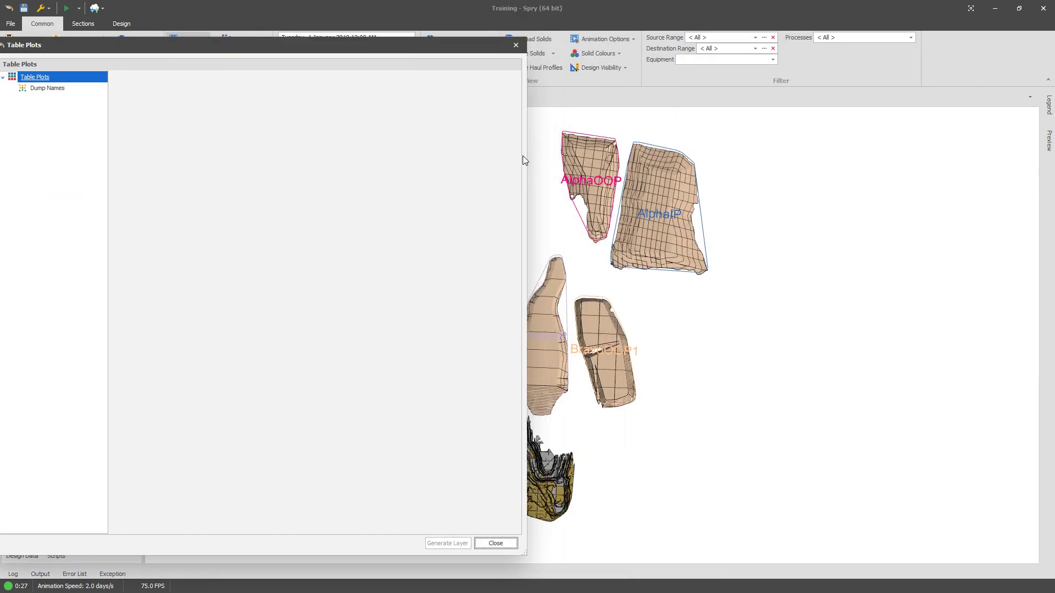
left_click_drag(523, 156, 403, 156)
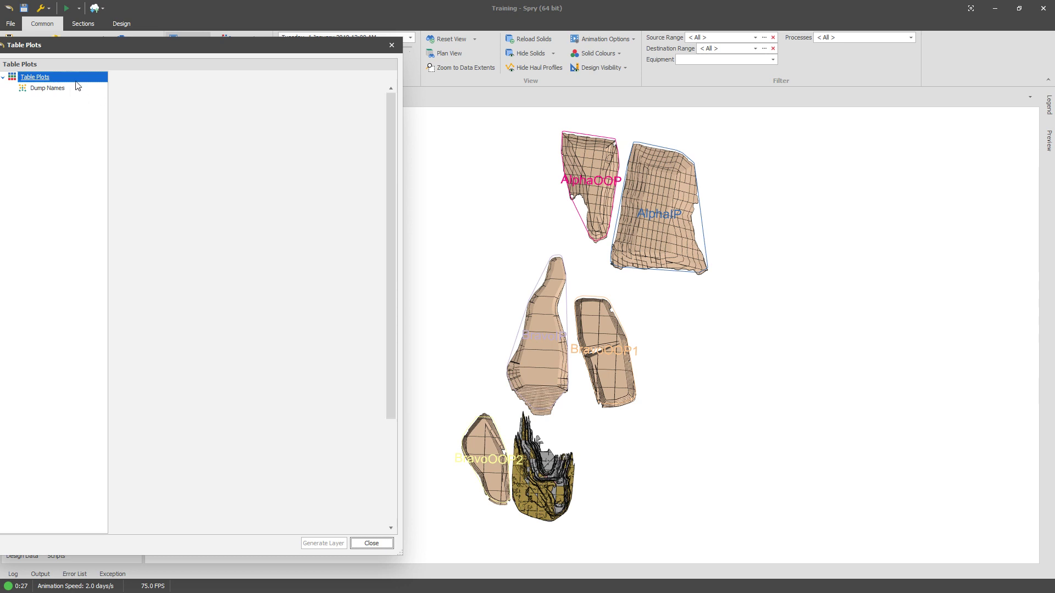
left_click(77, 87)
left_click_drag(147, 45, 174, 34)
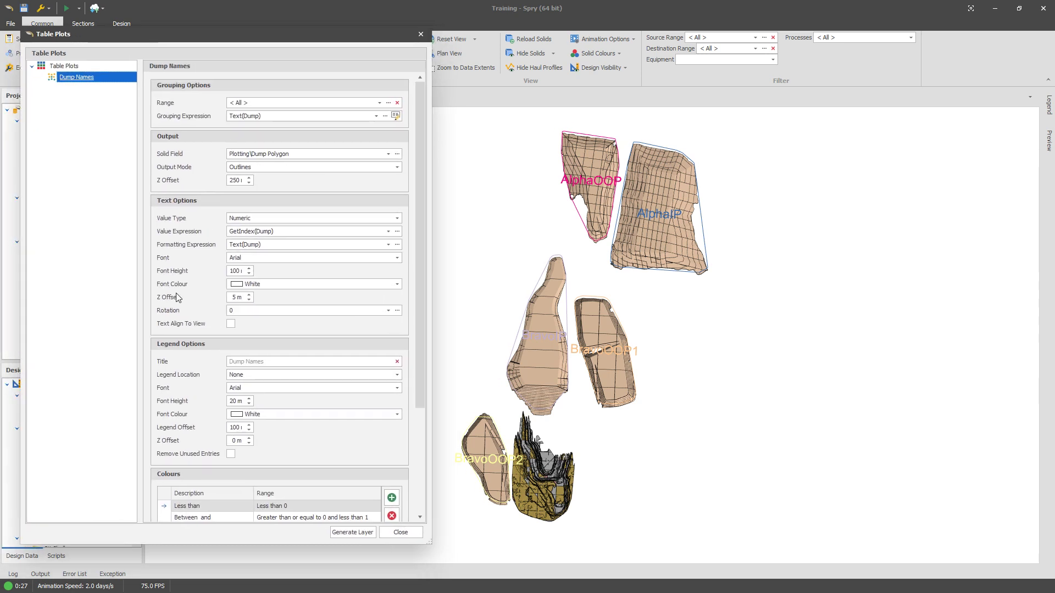
double_click(232, 271)
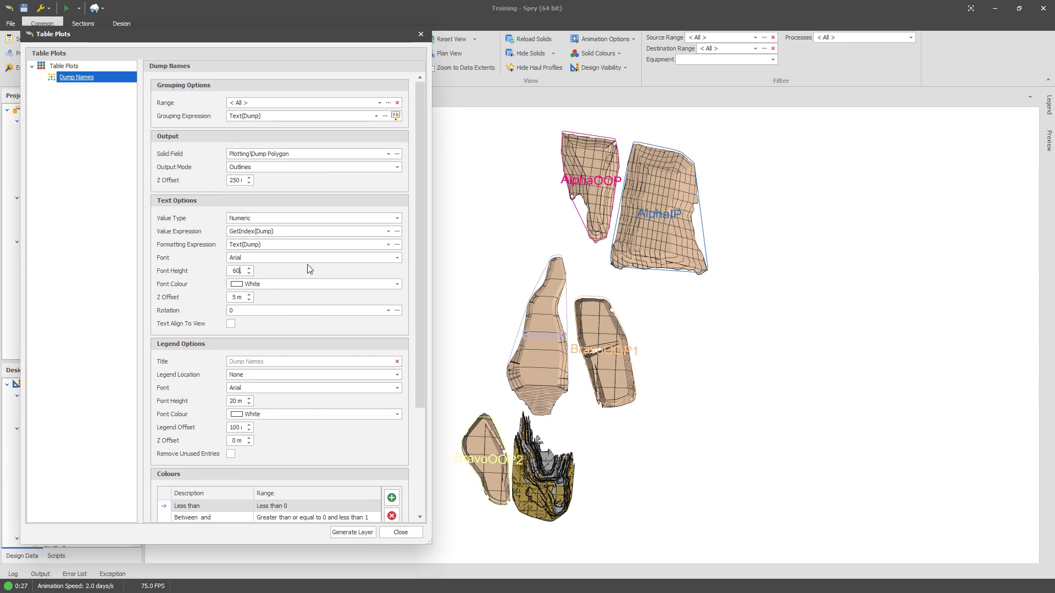
type("60")
left_click(347, 533)
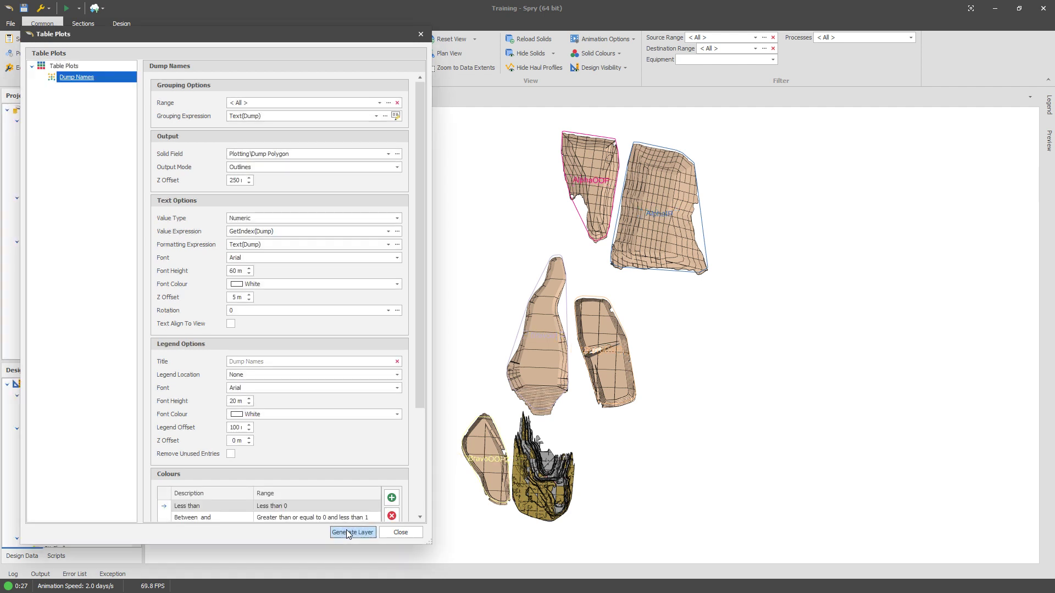
Step: Change the second colour range to 95, 73, 122 and the third to red, then generate the layer
scroll(325, 445, "down", 4)
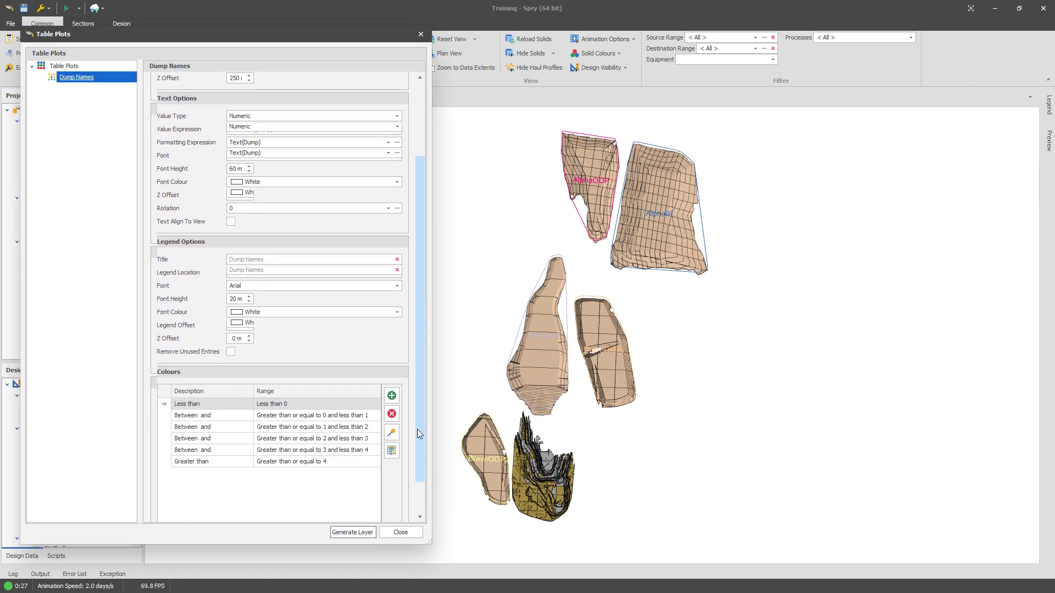
left_click(335, 497)
left_click(331, 517)
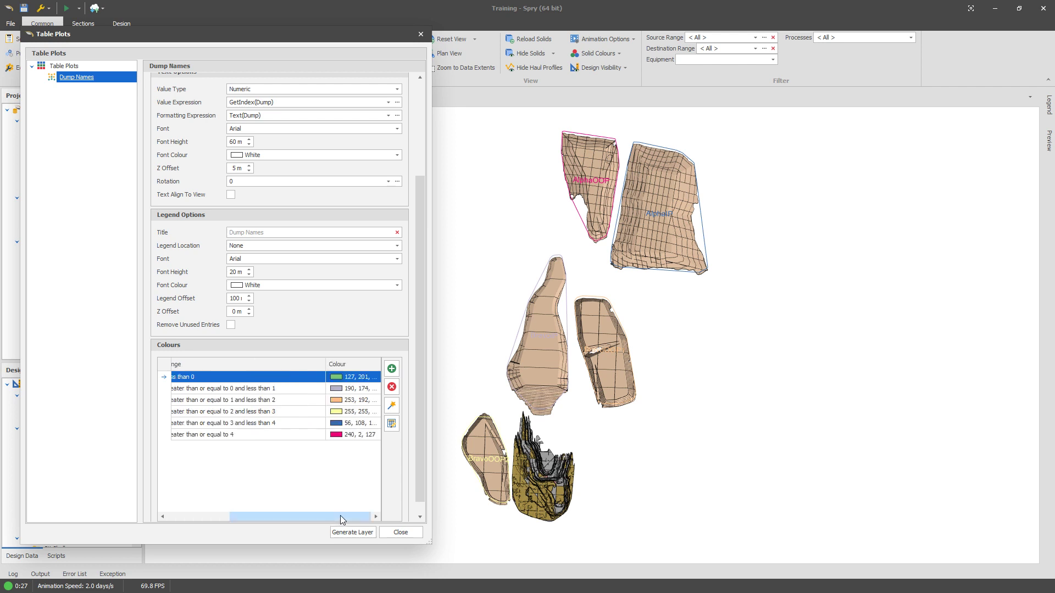
left_click(371, 390)
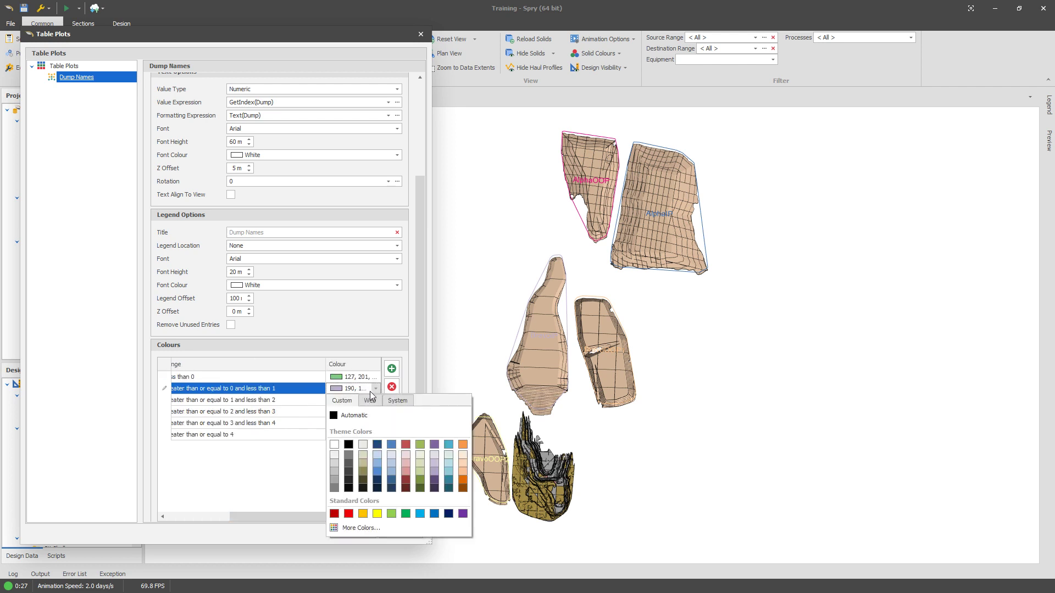
left_click(432, 480)
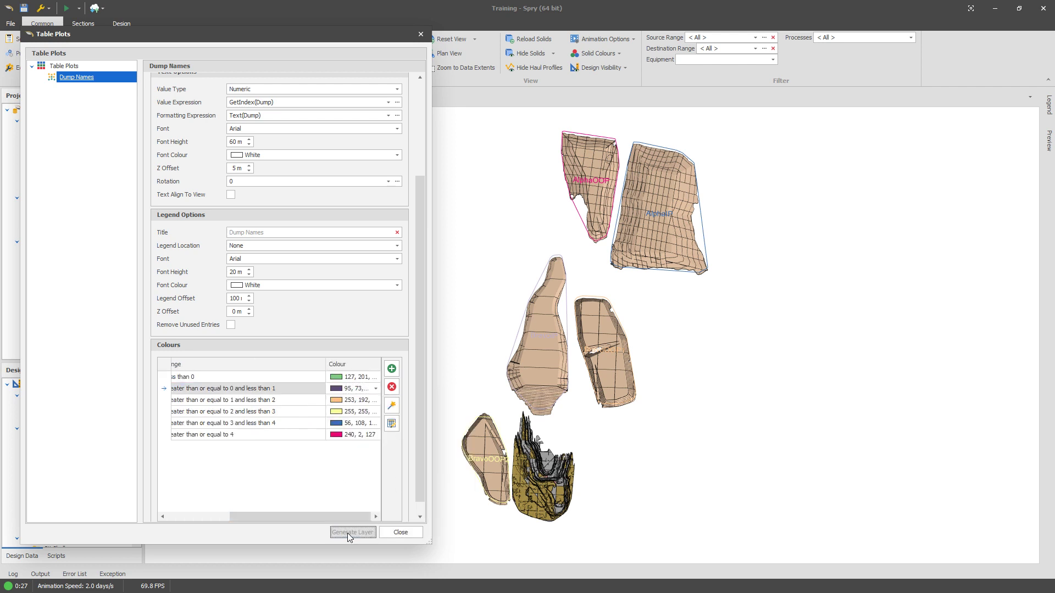
left_click(358, 400)
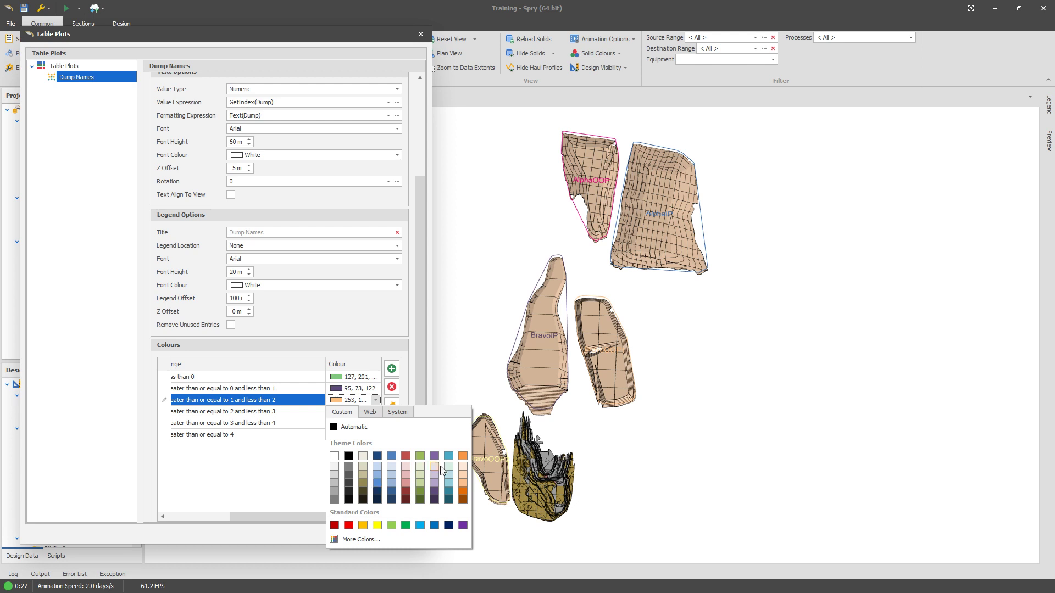
left_click(349, 525)
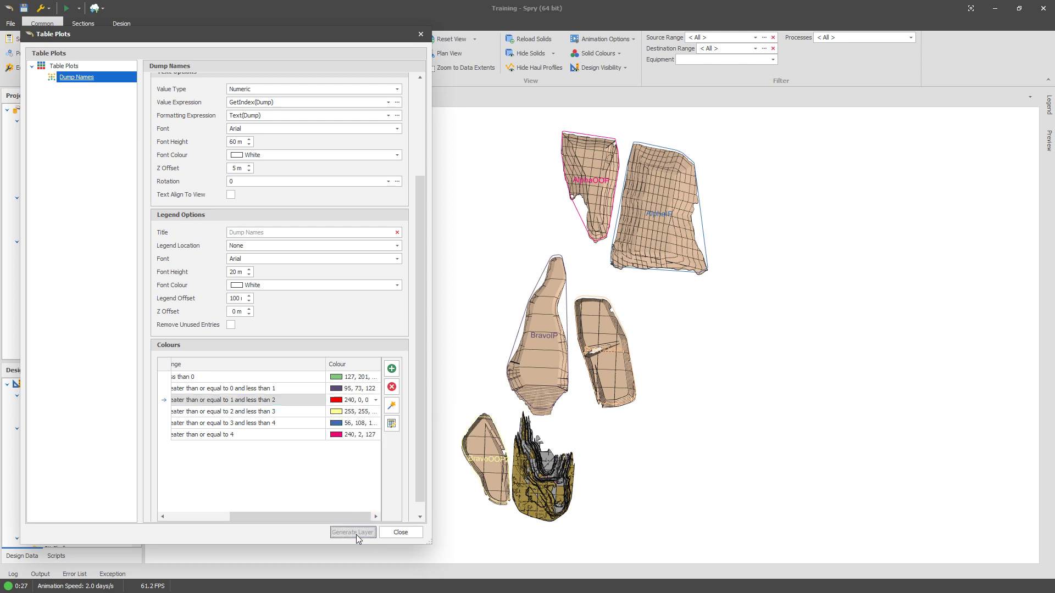
left_click(353, 532)
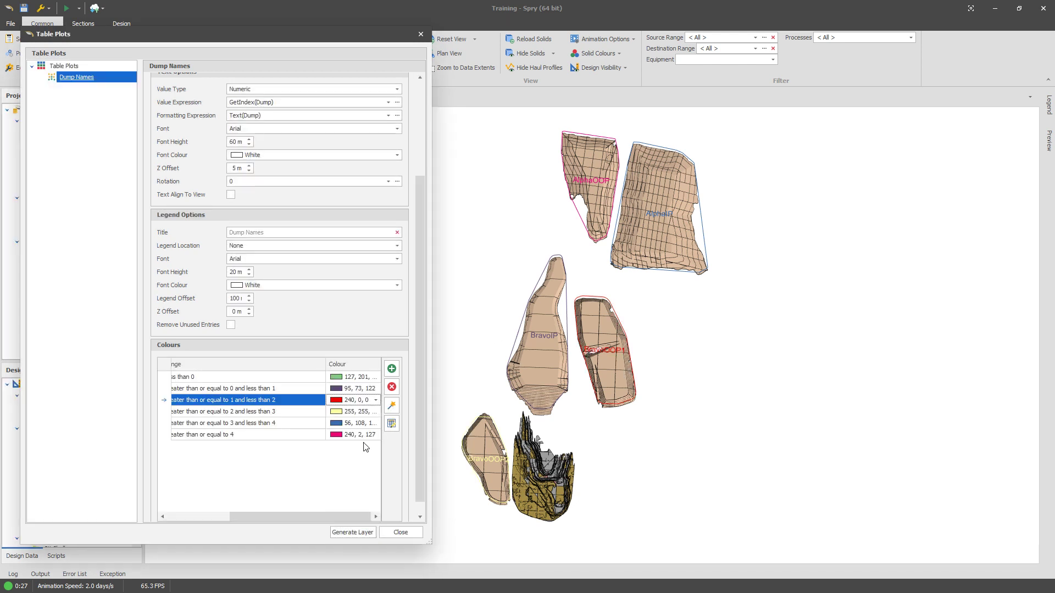
Step: Enable Text Align To View for the labels, generate the layer and close the dialog
left_click_drag(317, 517, 253, 519)
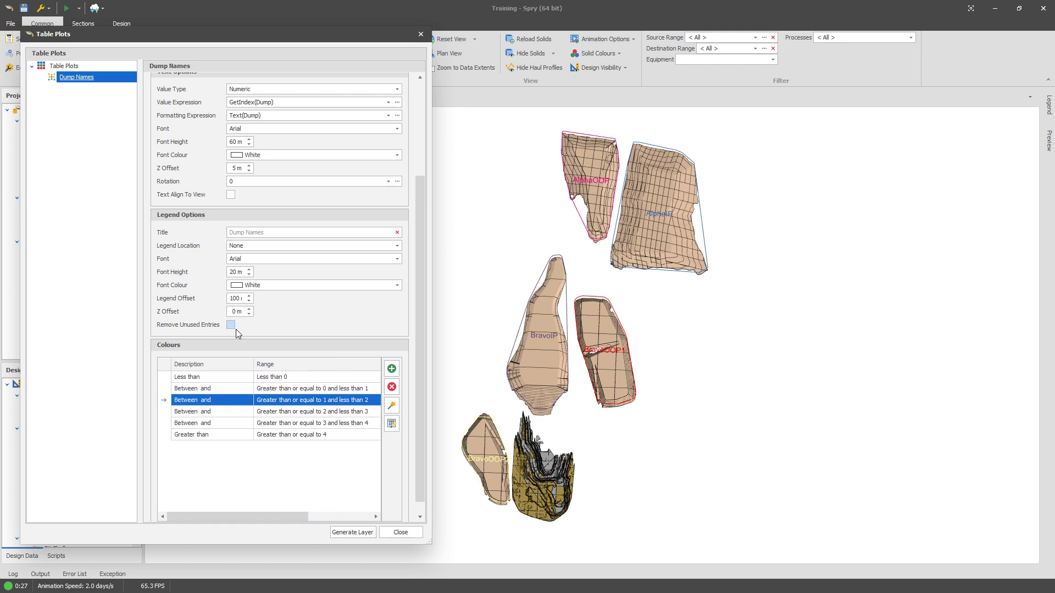
left_click(230, 195)
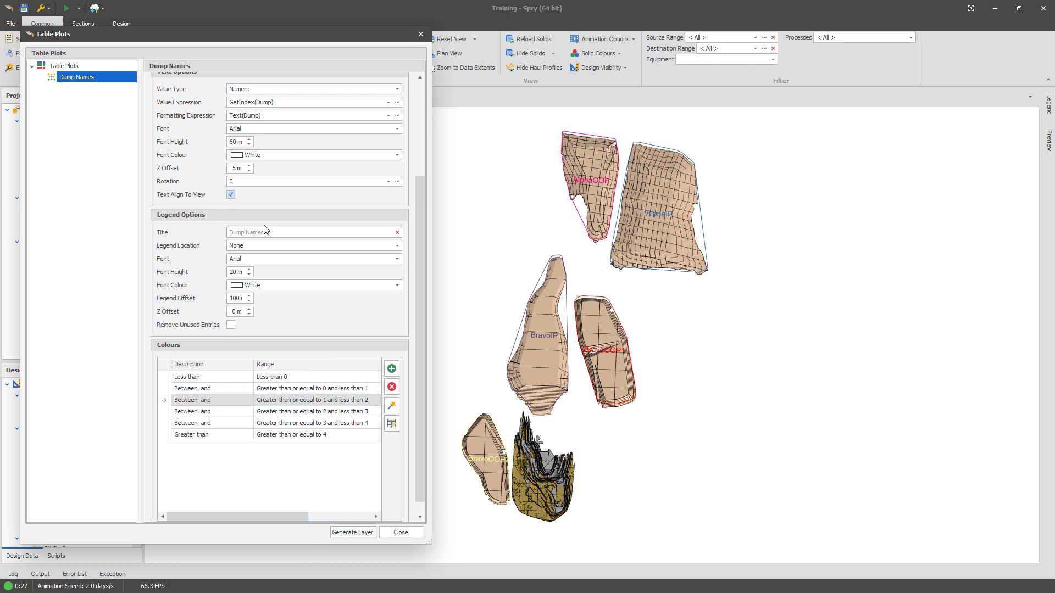
left_click(366, 533)
left_click(400, 532)
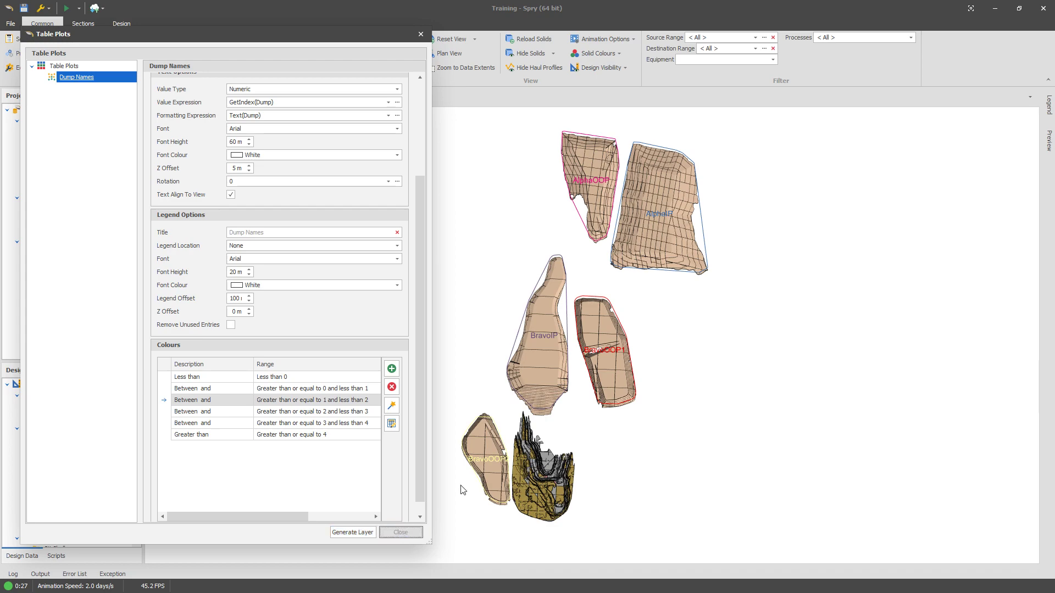
Step: Reopen the Dump Names table plot, set the output Z offset to 200 m, and generate the layer
middle_click_drag(543, 372, 489, 357)
middle_click_drag(576, 391, 622, 331)
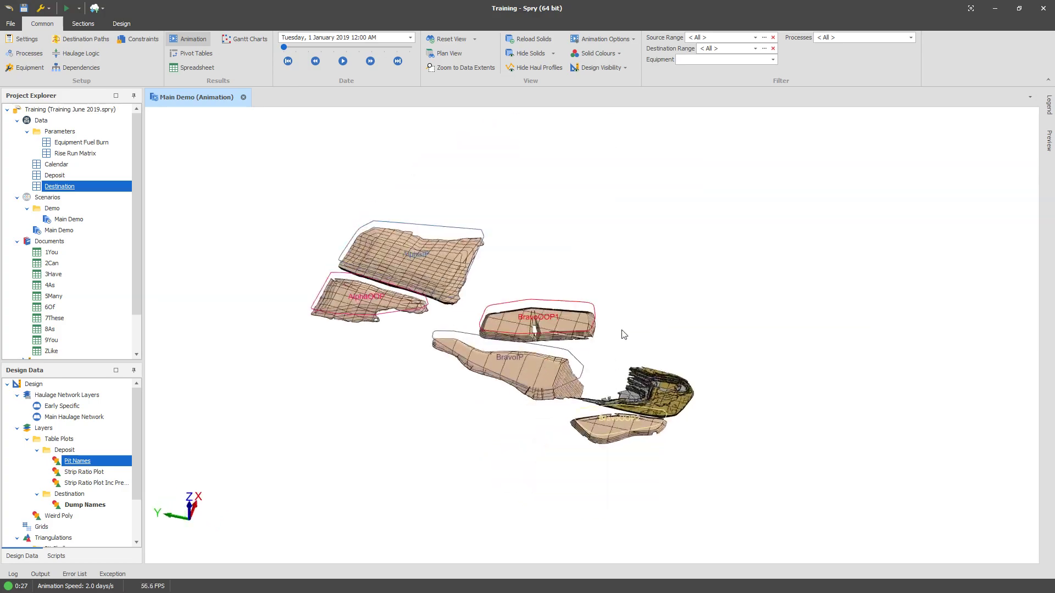
scroll(621, 332, "up", 5)
scroll(342, 478, "up", 3)
middle_click_drag(342, 478, 340, 392)
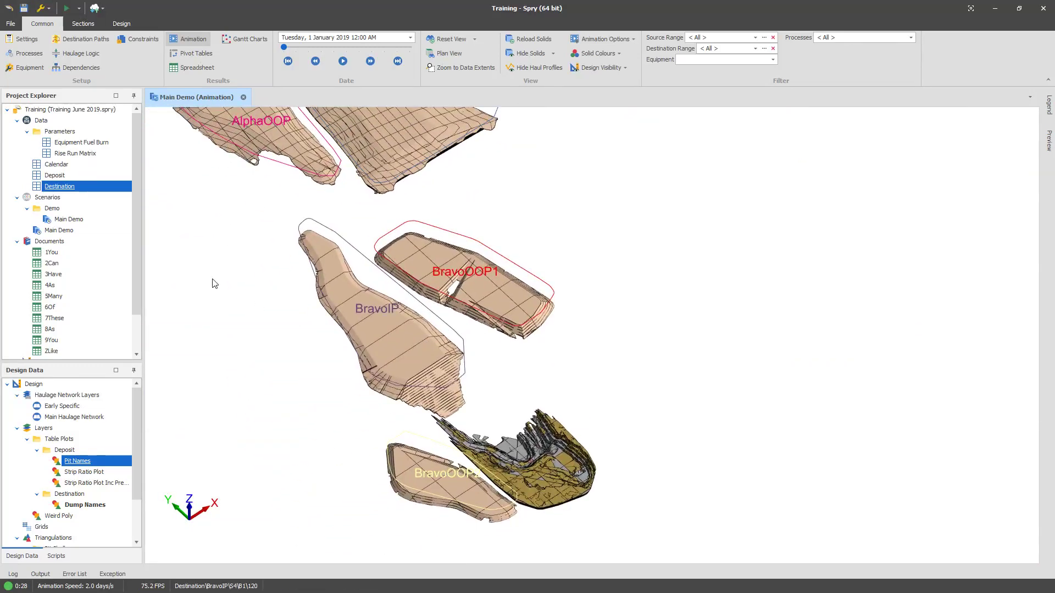
right_click(66, 183)
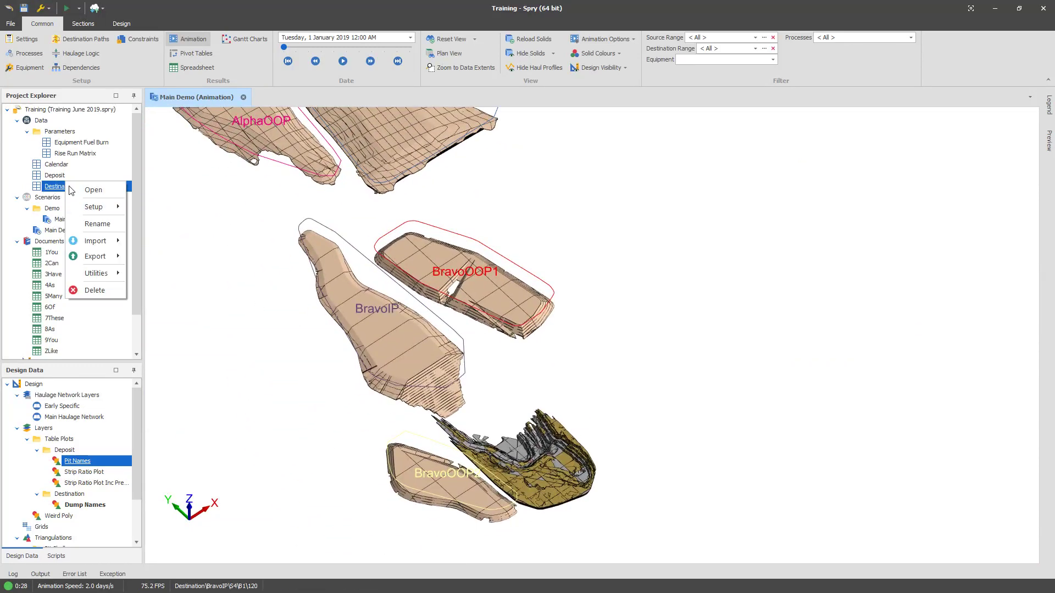
mouse_move(108, 205)
left_click(171, 254)
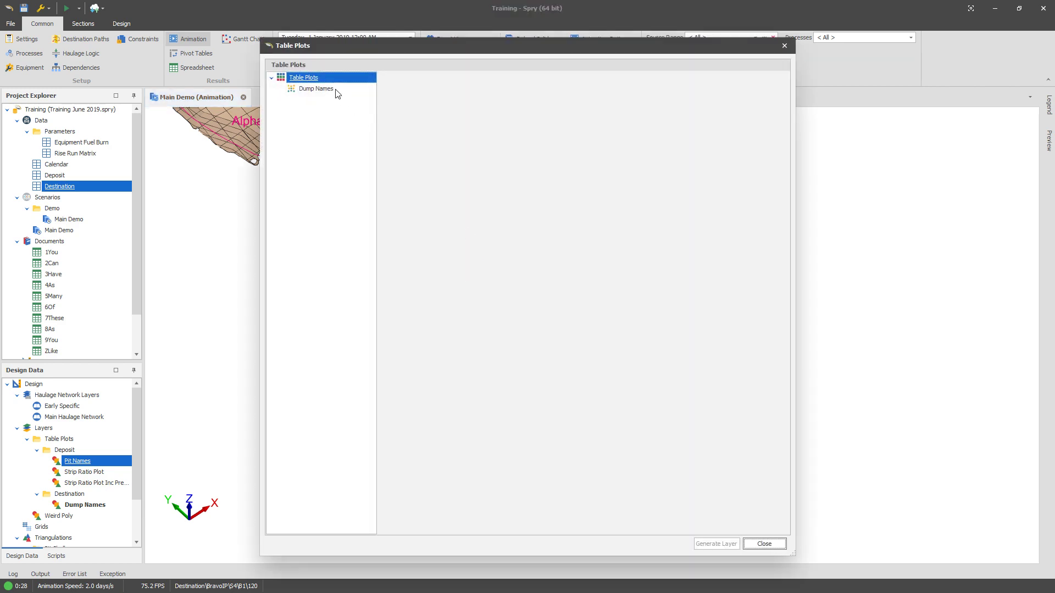
left_click(328, 89)
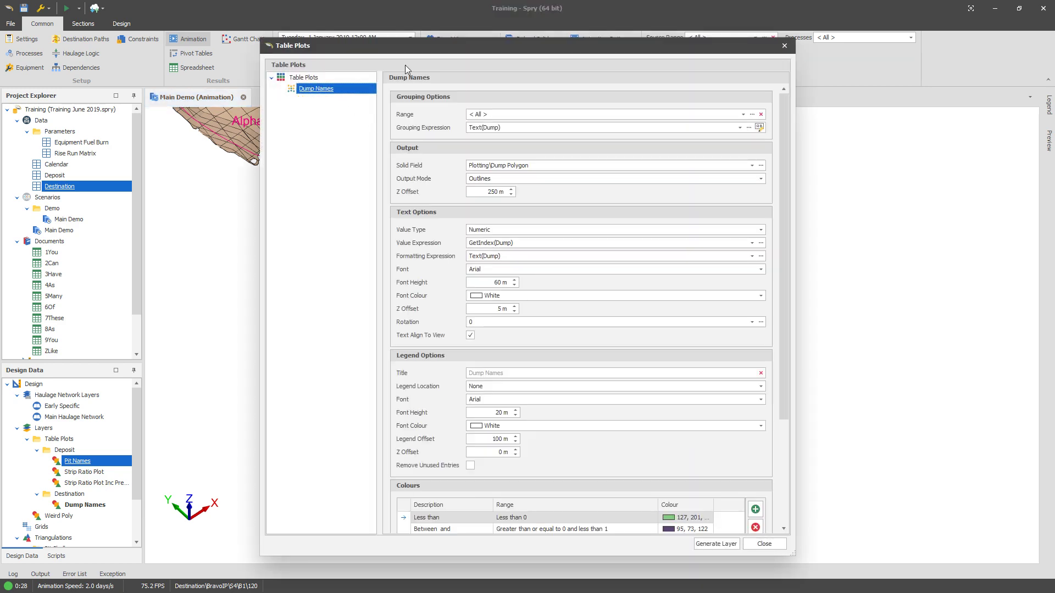
left_click_drag(420, 48, 739, 45)
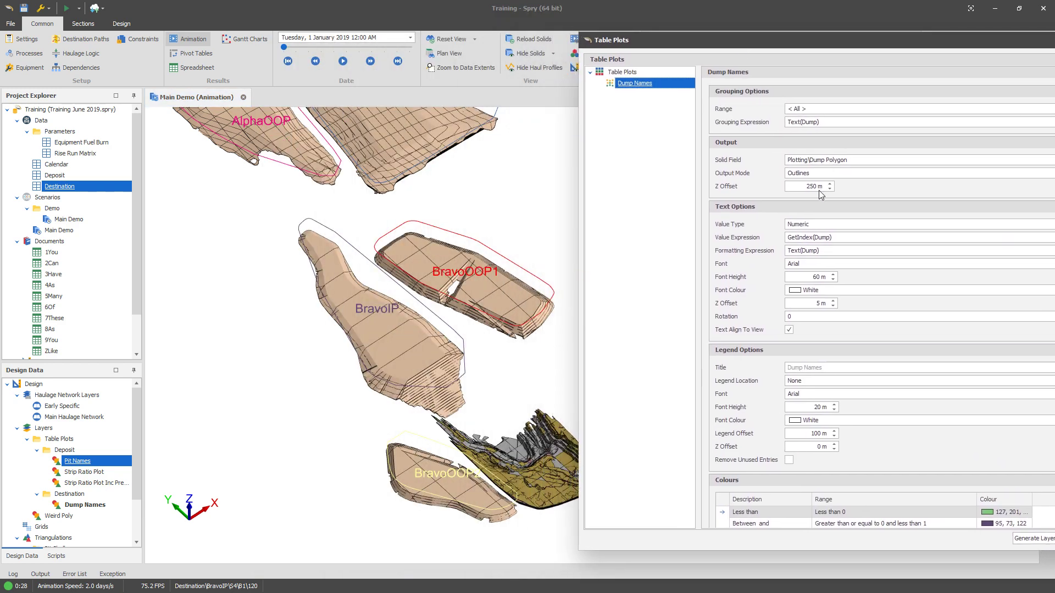
left_click(805, 188)
type("200")
left_click_drag(722, 34, 662, 37)
left_click(984, 541)
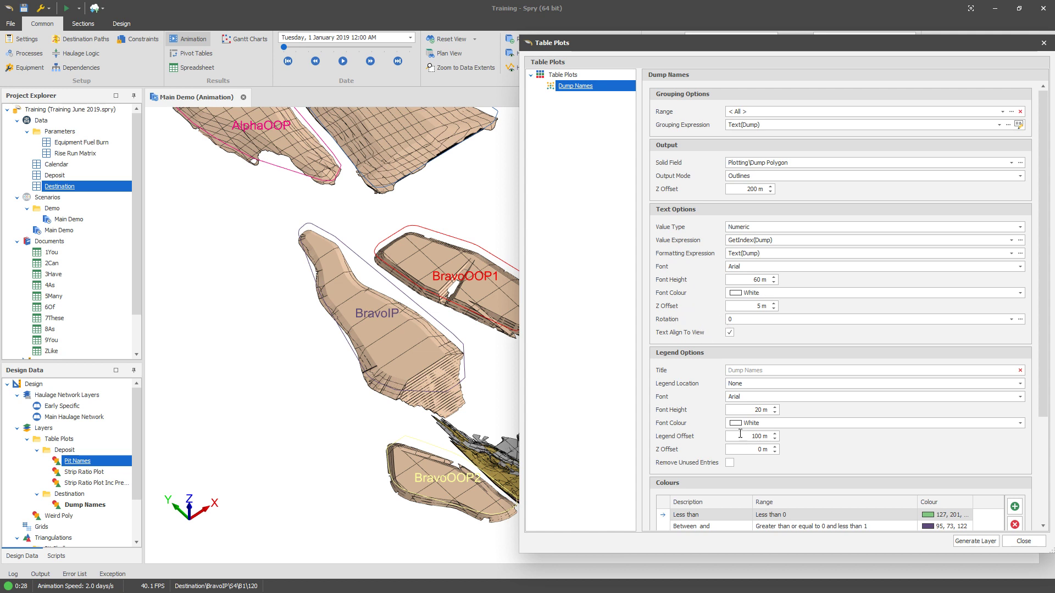
Step: Switch the Dump Names output mode to Solid Fill and generate the layer
left_click(752, 176)
left_click(746, 193)
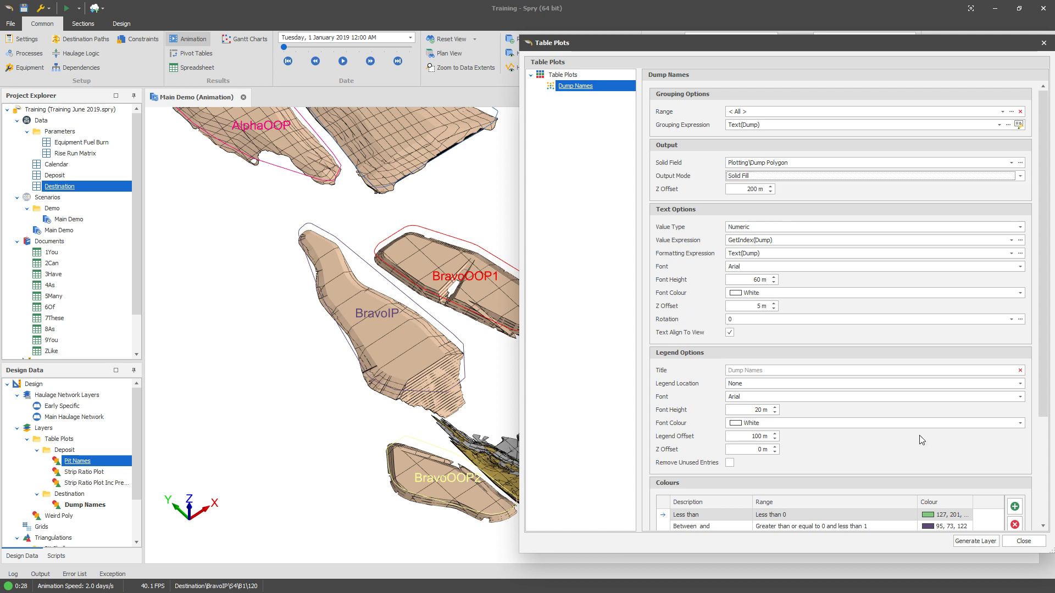
left_click(973, 541)
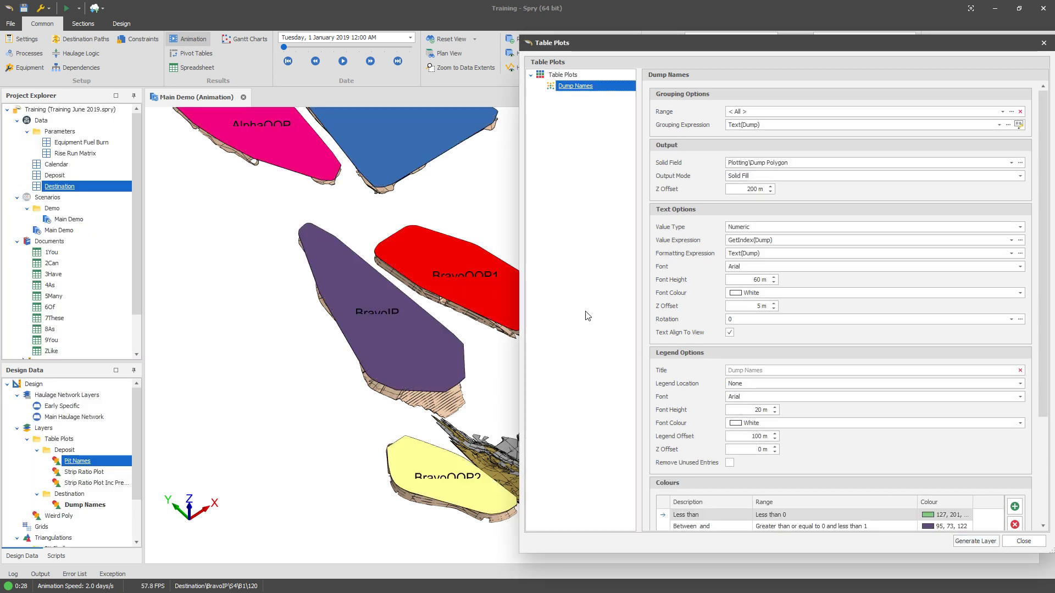
Step: Set the label text Z offset to 30 m and generate the layer
double_click(762, 306)
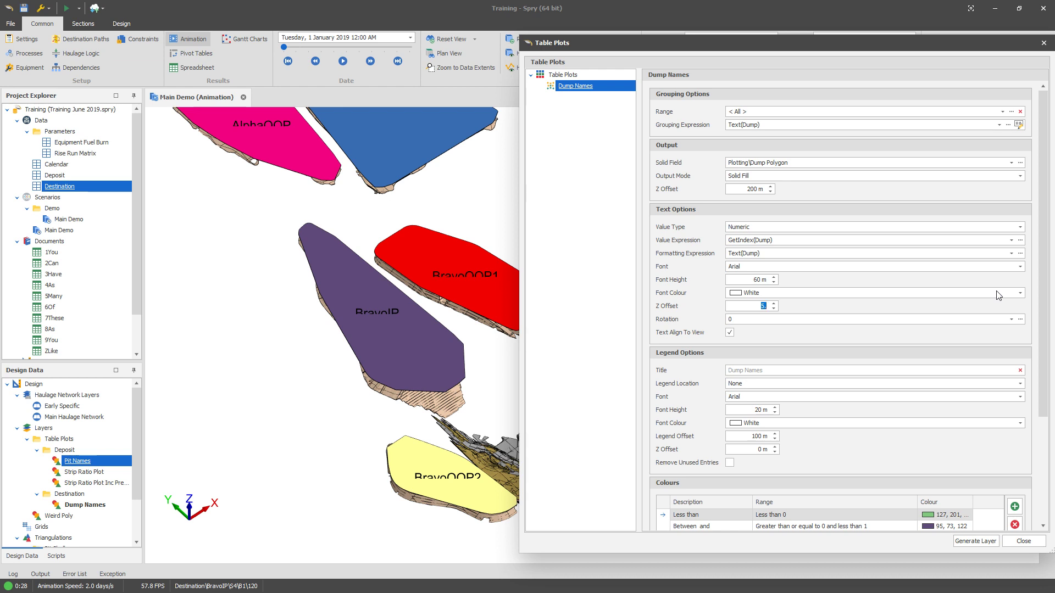
key("Return")
left_click(972, 543)
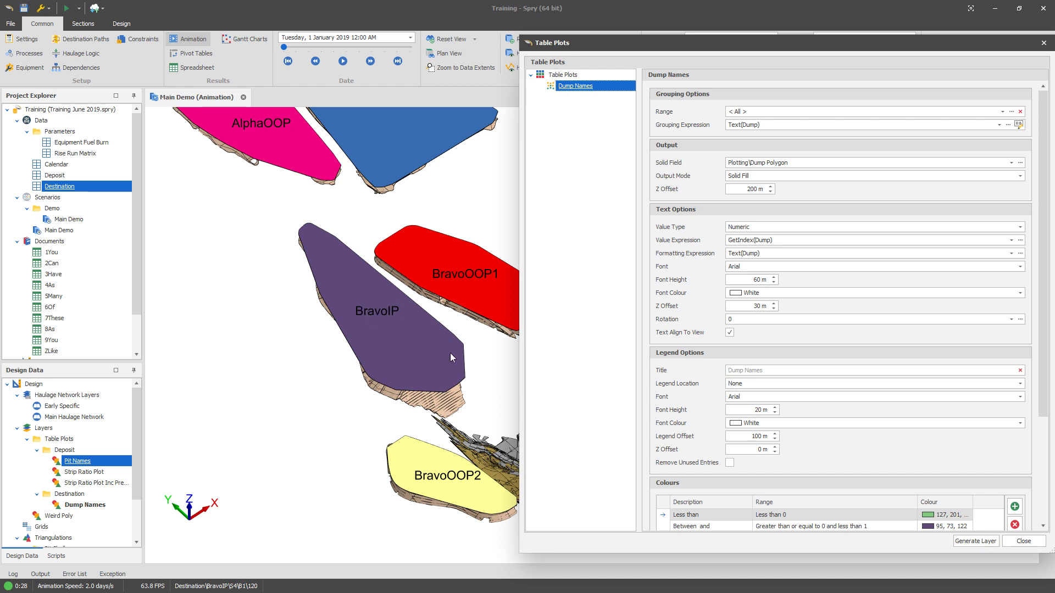
Step: Set the output mode back to Outlines, generate the layer and close the dialog
left_click(746, 177)
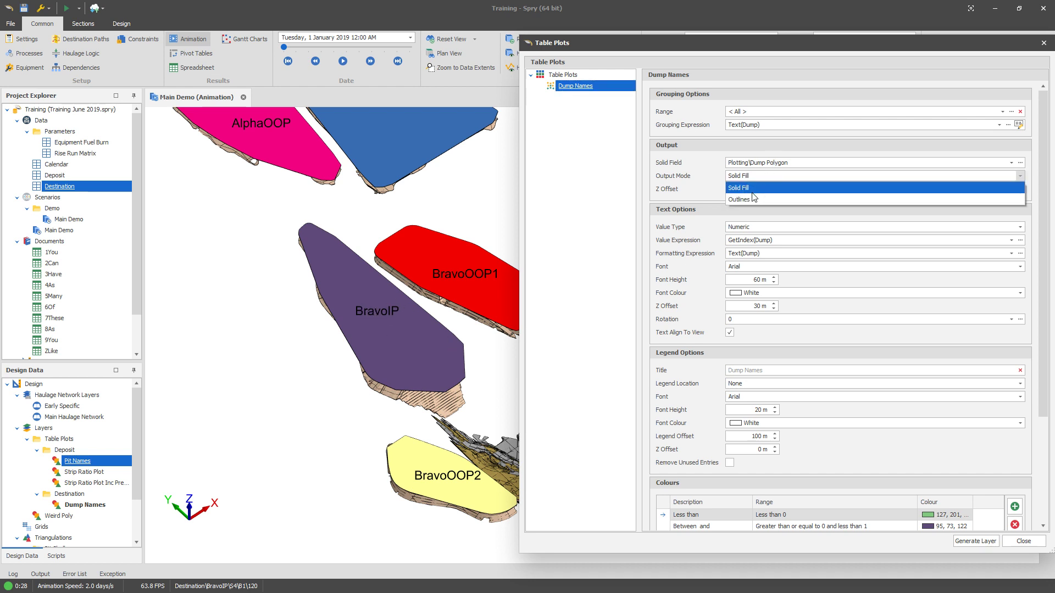
left_click(747, 188)
left_click(983, 542)
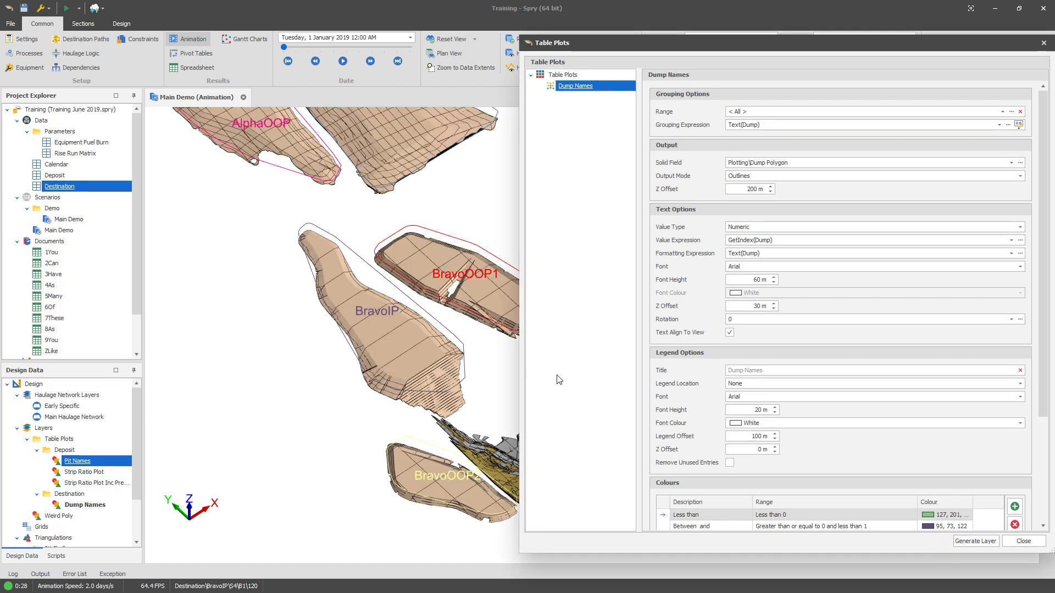
left_click(1023, 541)
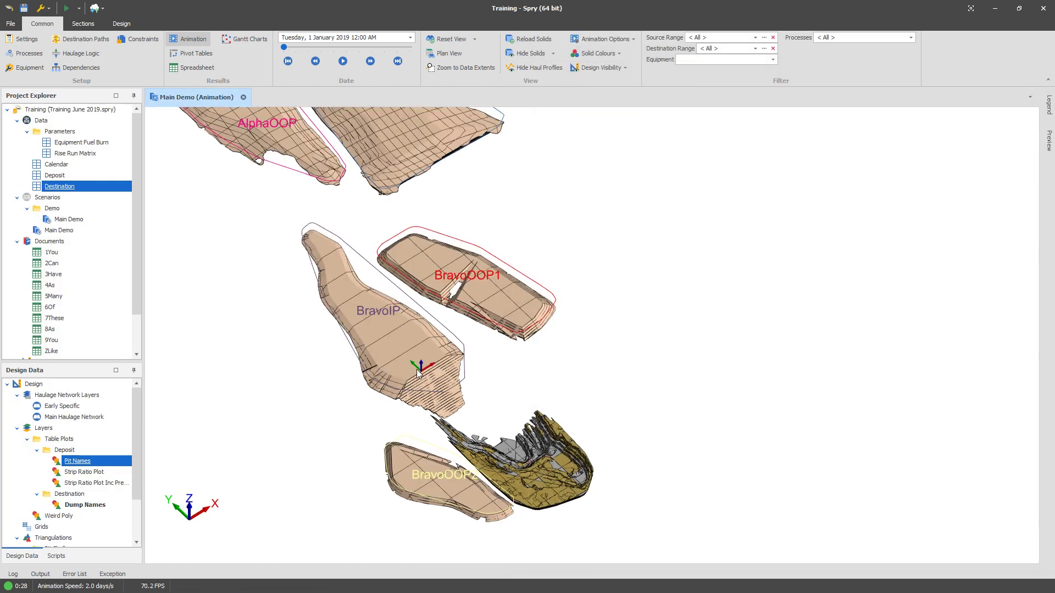
Step: Orbit and zoom the 3D view to examine the dump labels above the outlines
middle_click_drag(416, 369, 379, 379)
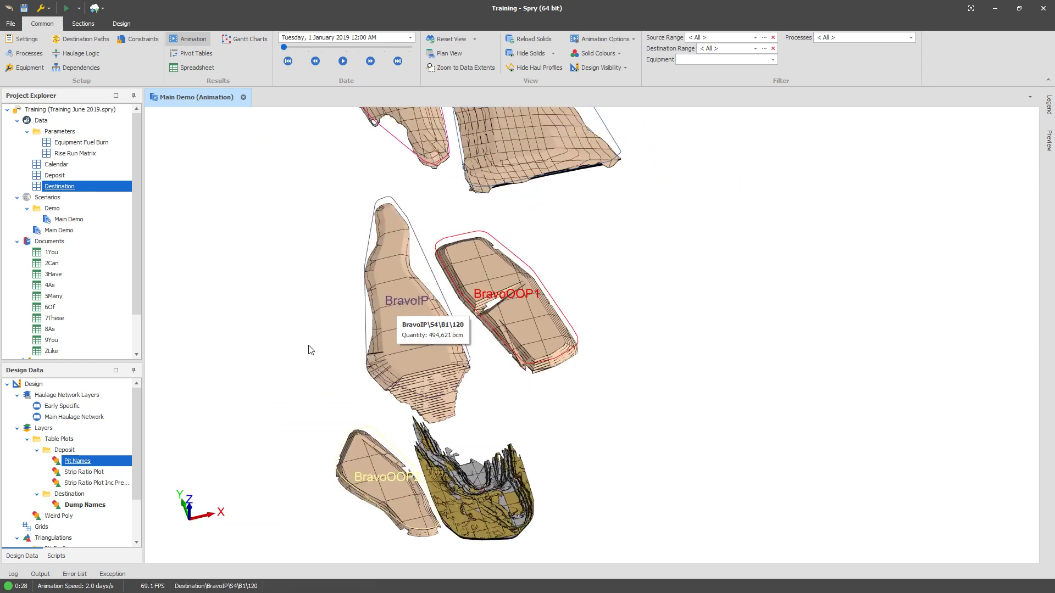
scroll(272, 345, "up", 3)
scroll(486, 367, "up", 2)
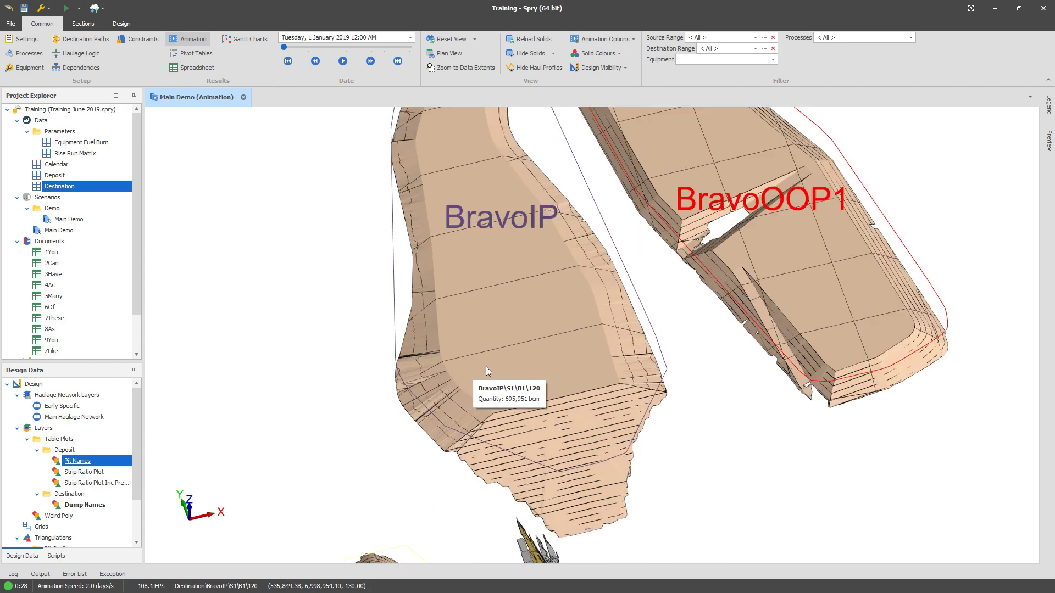
scroll(493, 361, "down", 5)
scroll(476, 375, "up", 1)
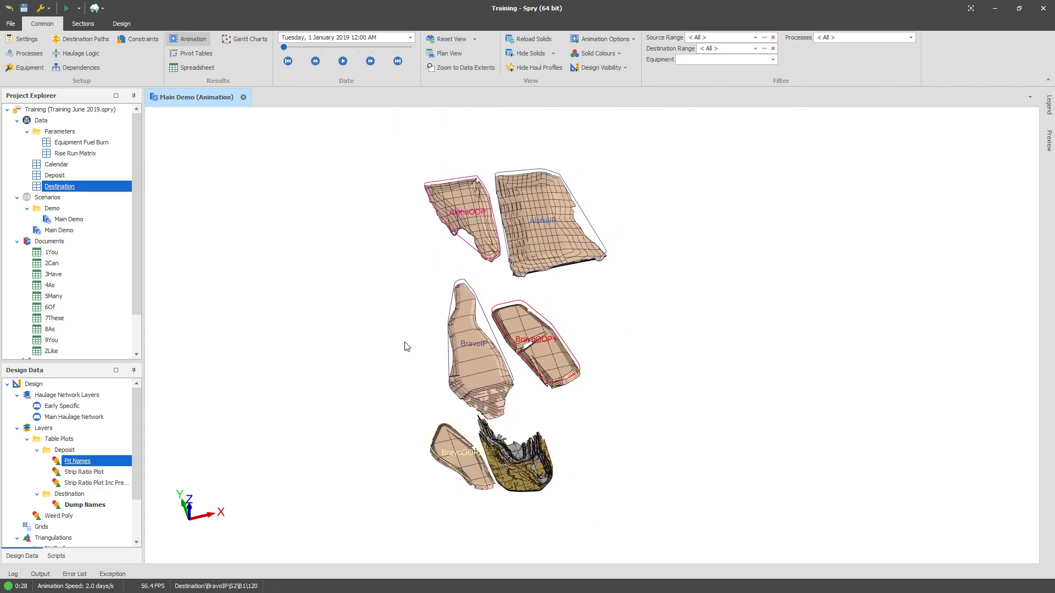